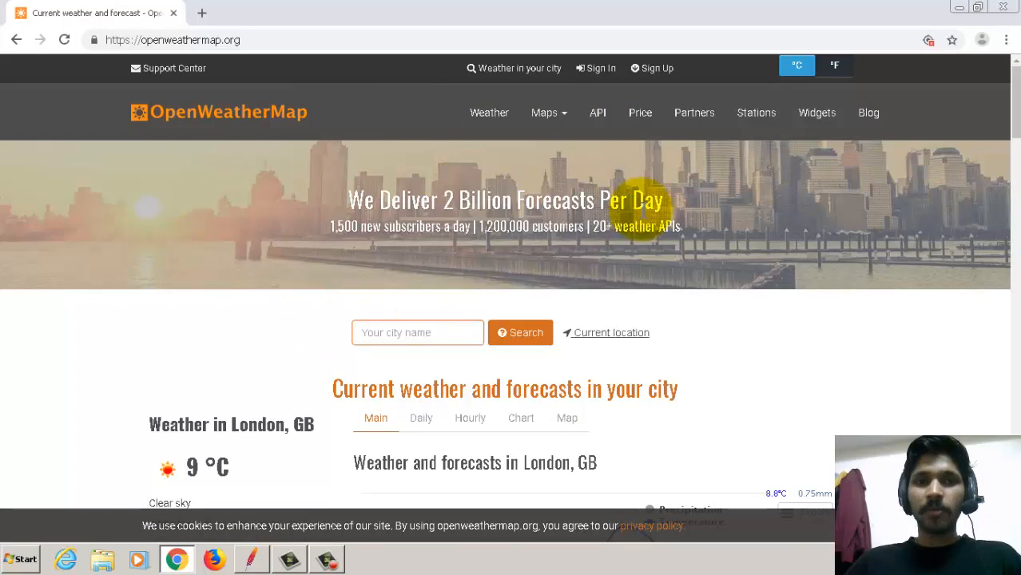
- Open OpenWeatherMap's API section and read the three "How to start" steps about getting an API key
{"action": "left_click", "coordinate": [599, 116]}
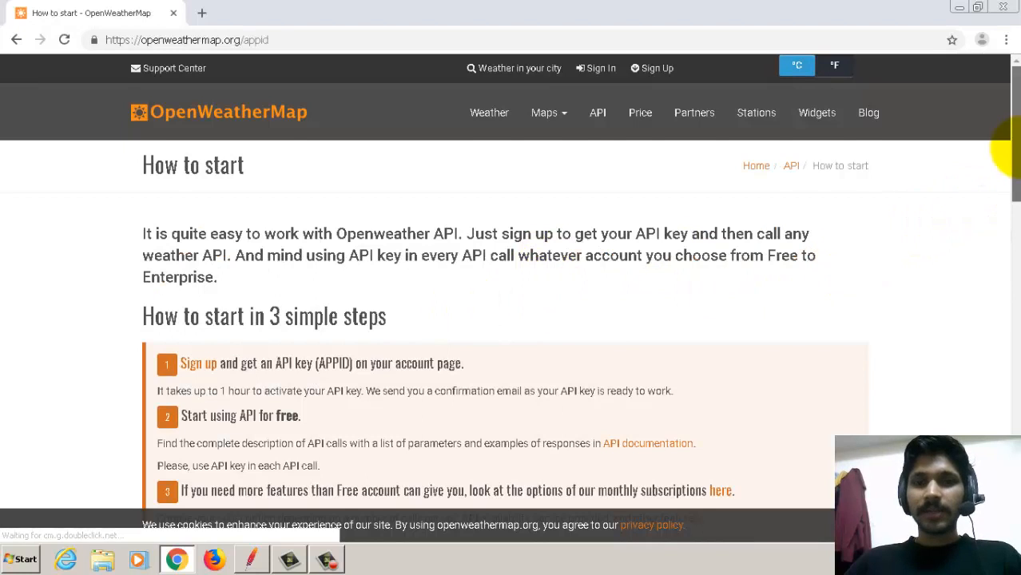
{"action": "left_click_drag", "start_coordinate": [1014, 156], "coordinate": [1015, 186]}
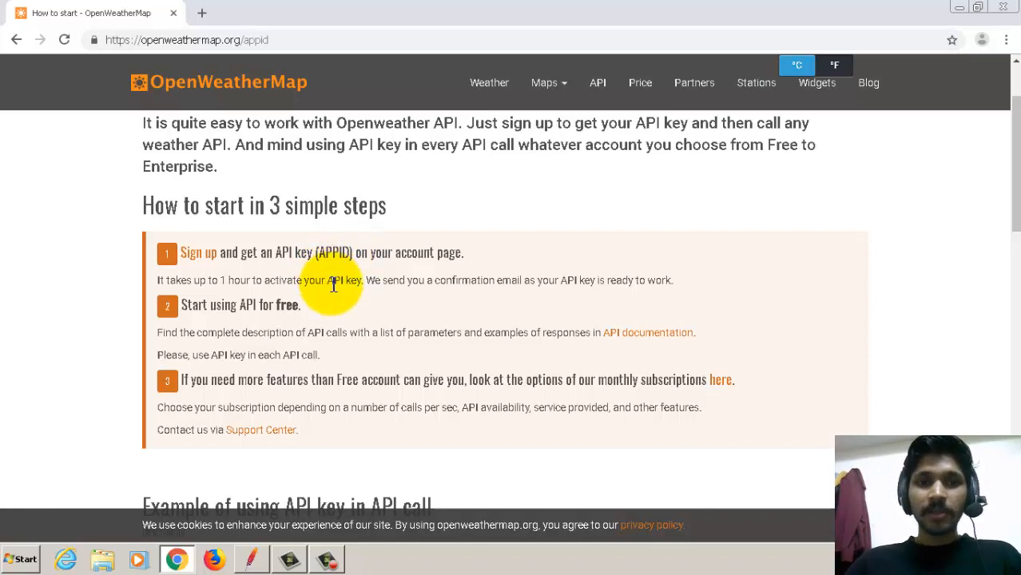
{"action": "left_click_drag", "start_coordinate": [326, 280], "coordinate": [359, 279]}
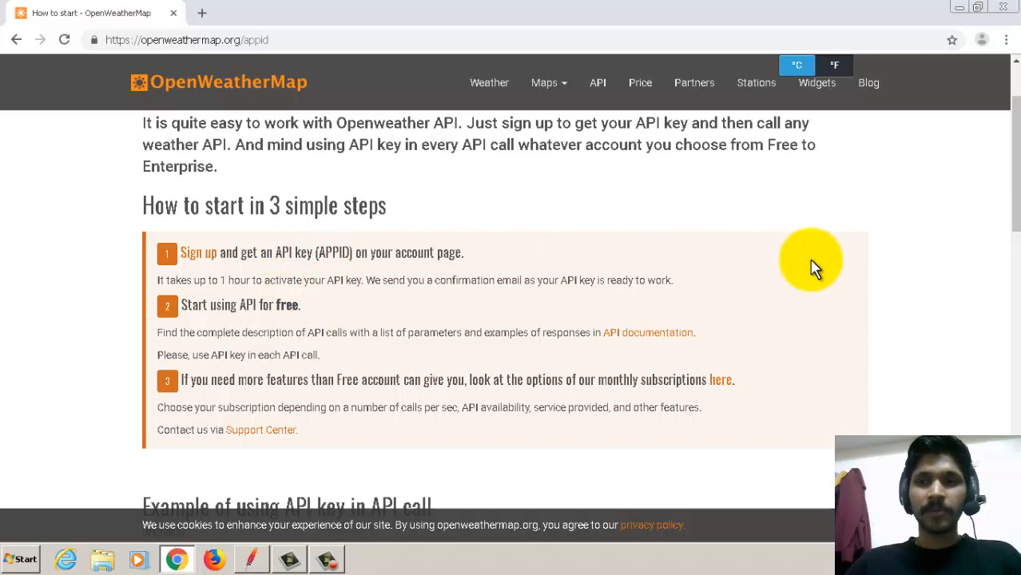
{"action": "left_click_drag", "start_coordinate": [1011, 133], "coordinate": [1011, 159]}
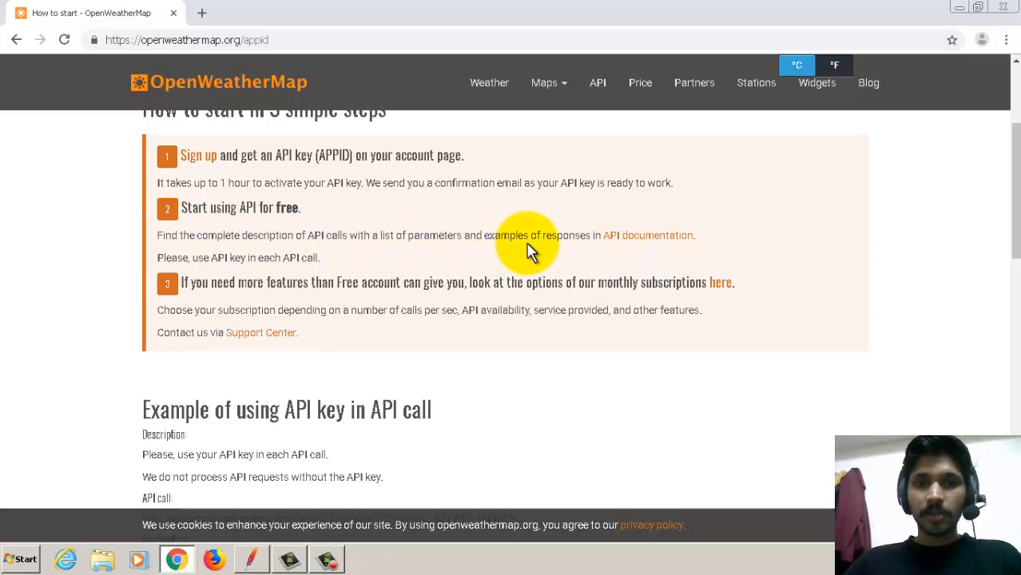
- Open the API documentation link from the "How to start" steps in a new tab and show that tab
{"action": "right_click", "coordinate": [639, 245]}
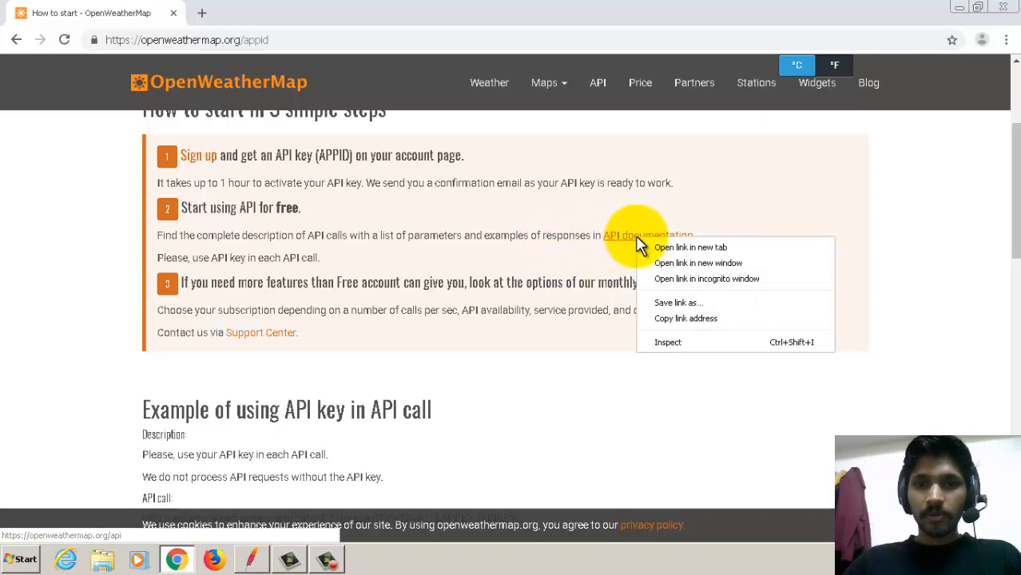
{"action": "left_click", "coordinate": [687, 247]}
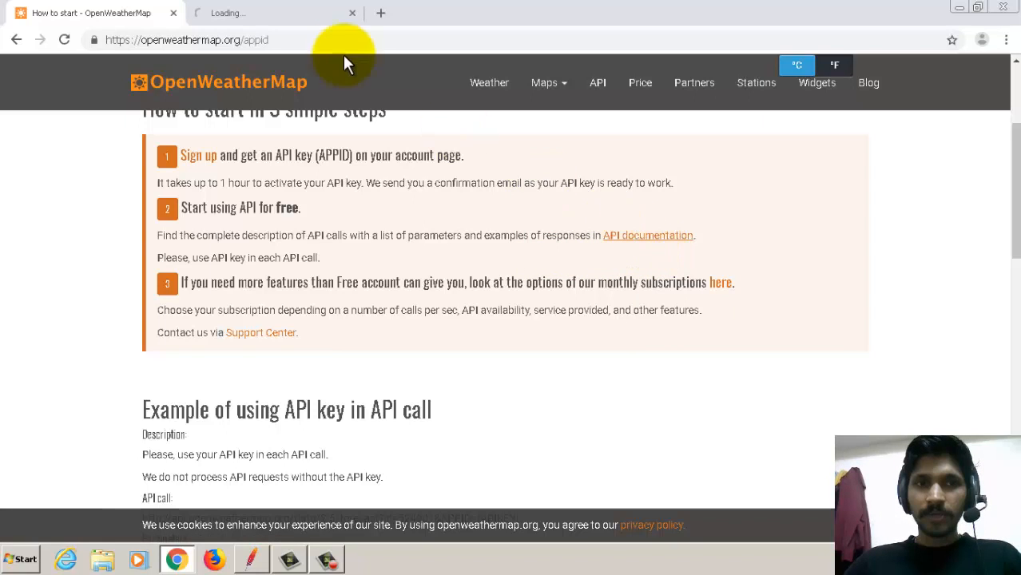
{"action": "left_click", "coordinate": [262, 16]}
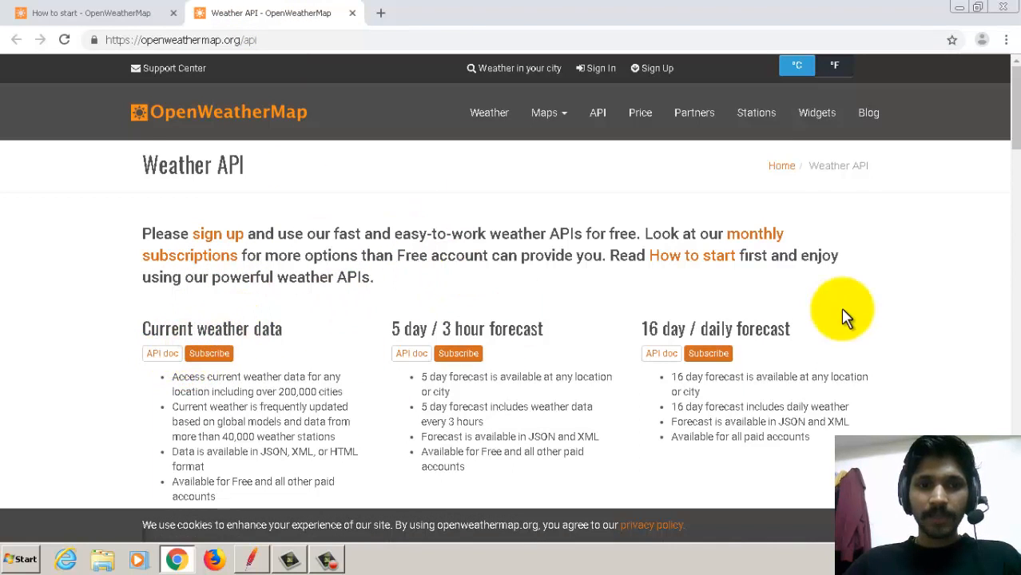
- Open the API doc for Current weather data
{"action": "left_click_drag", "start_coordinate": [1011, 126], "coordinate": [1005, 148]}
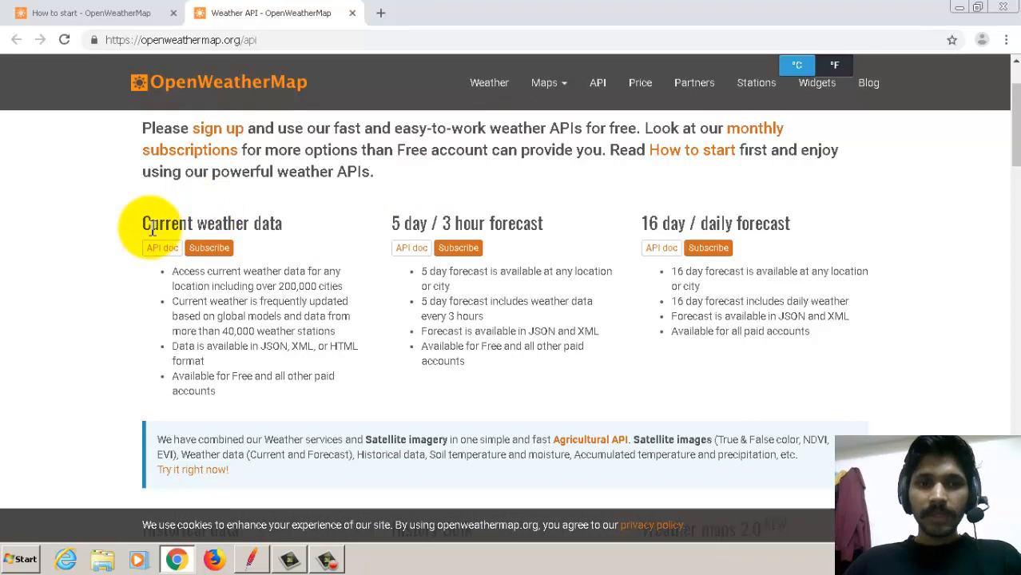
{"action": "left_click_drag", "start_coordinate": [150, 225], "coordinate": [276, 226]}
{"action": "left_click", "coordinate": [264, 224]}
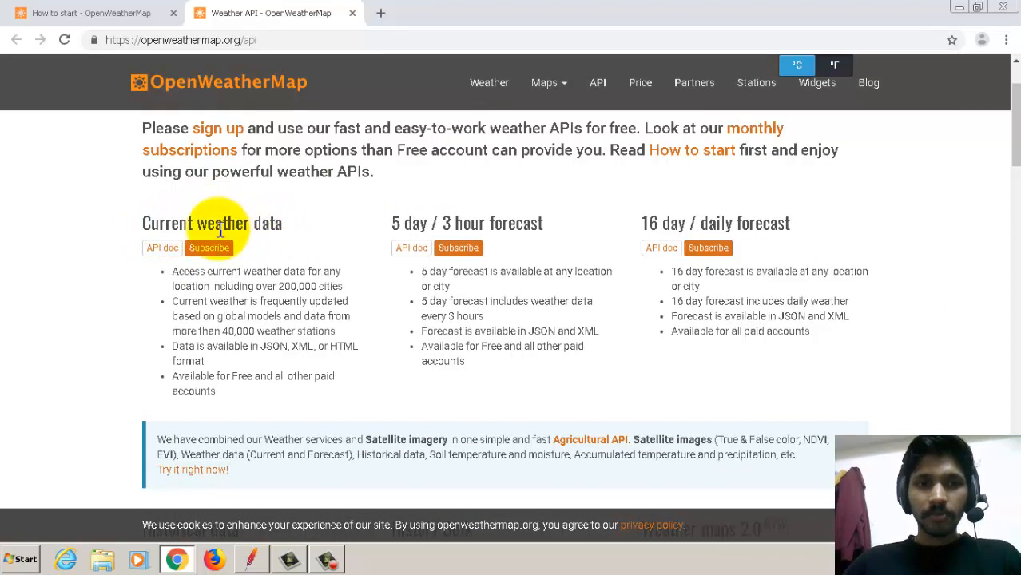
{"action": "left_click", "coordinate": [166, 249]}
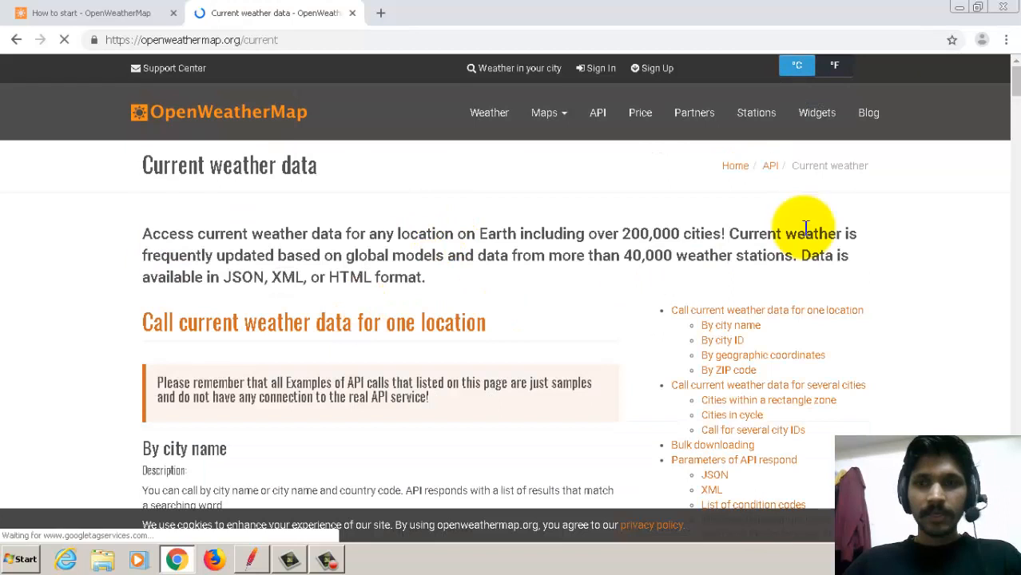
- Open the London example call under "By city name" in a new tab and show its response
{"action": "left_click_drag", "start_coordinate": [1015, 79], "coordinate": [1015, 103]}
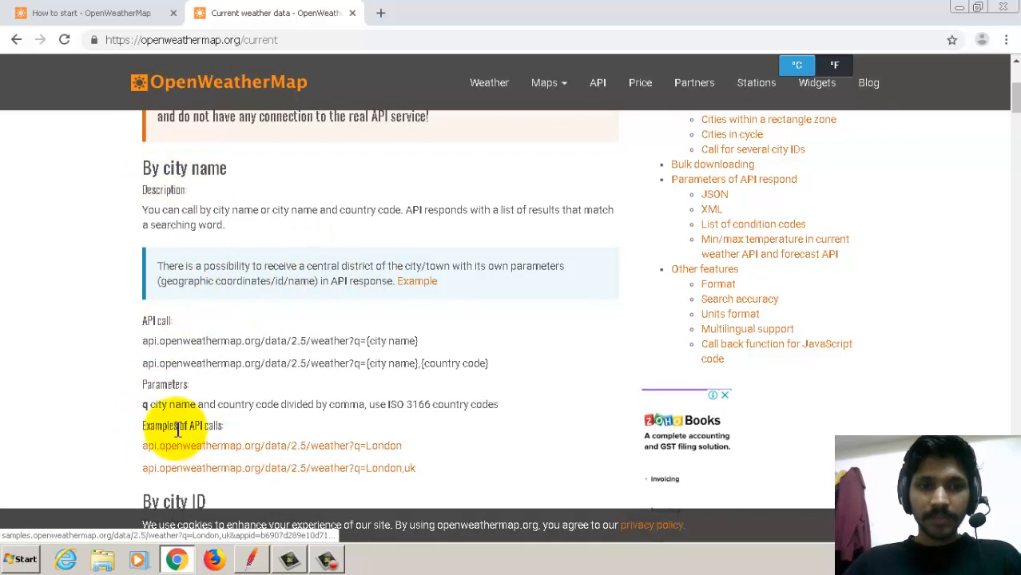
{"action": "right_click", "coordinate": [194, 452]}
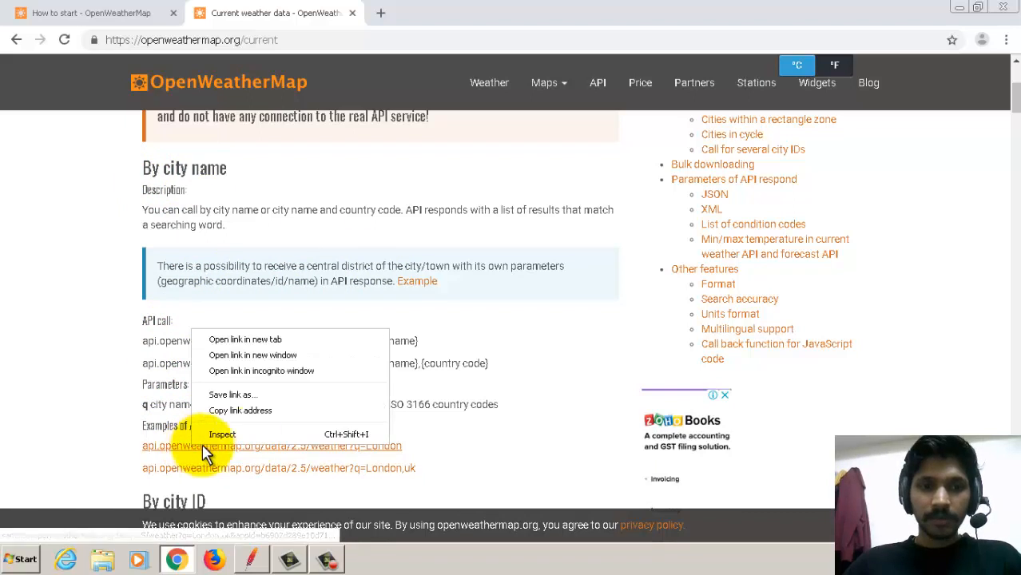
{"action": "left_click", "coordinate": [259, 341]}
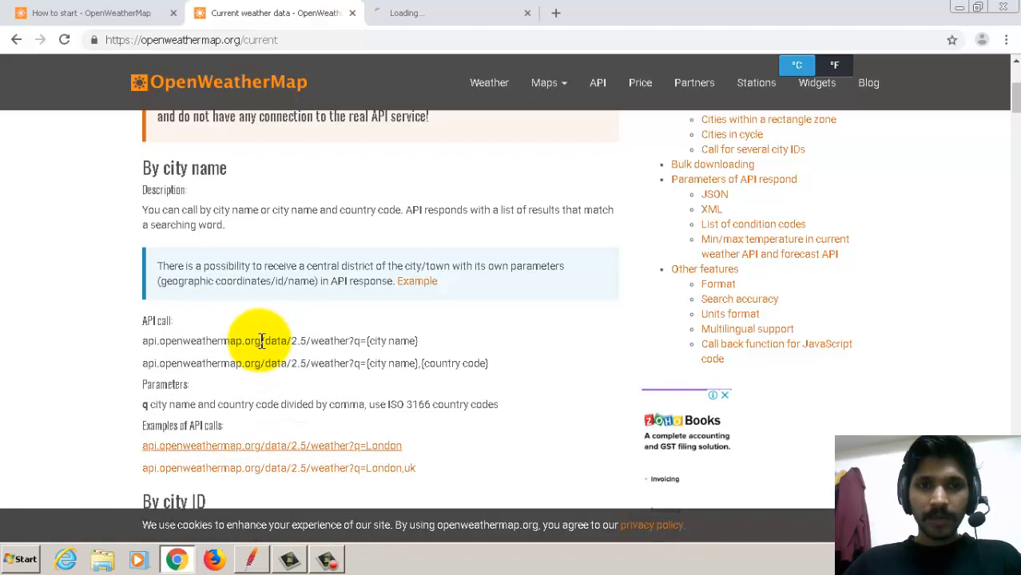
{"action": "left_click", "coordinate": [429, 17]}
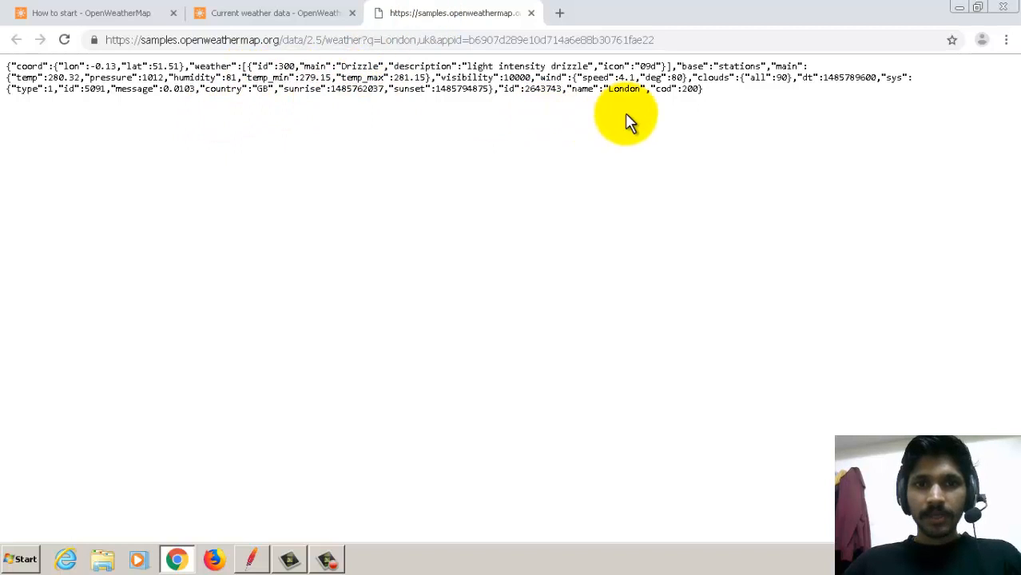
- Examine the sample call's JSON response and the city name and appid parameters in its URL
{"action": "left_click_drag", "start_coordinate": [711, 100], "coordinate": [8, 67]}
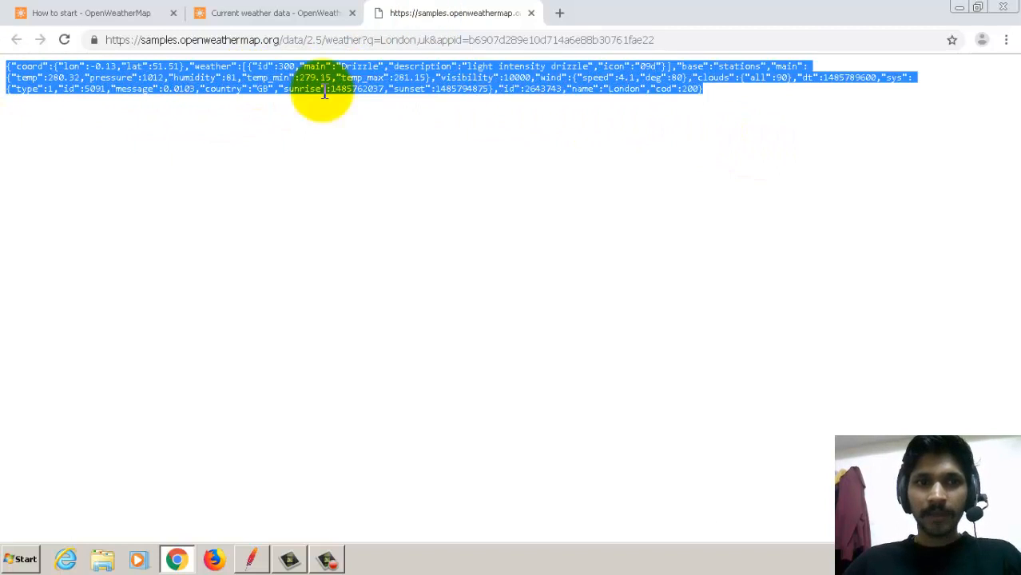
{"action": "left_click", "coordinate": [486, 40]}
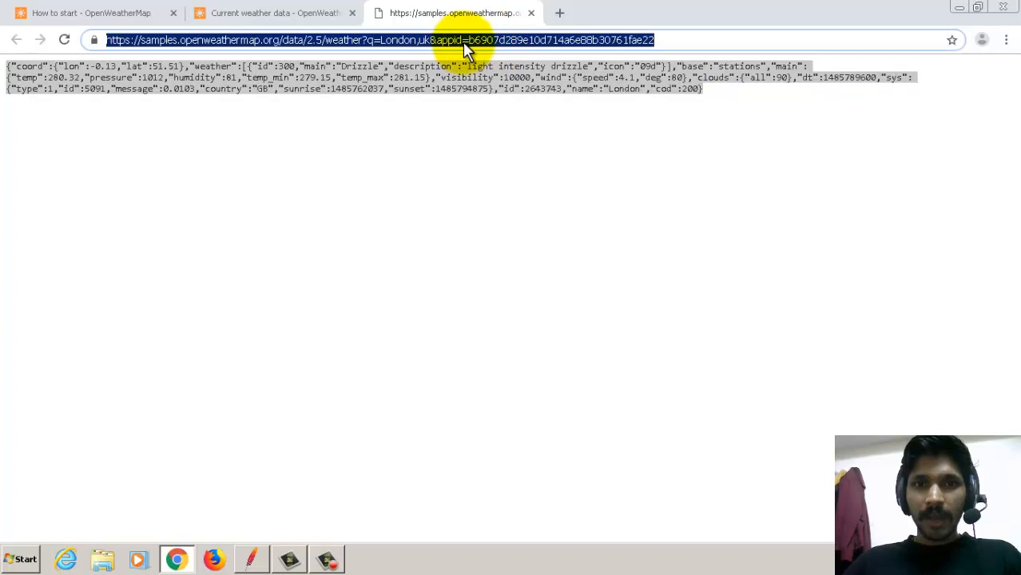
{"action": "left_click_drag", "start_coordinate": [438, 40], "coordinate": [657, 40]}
{"action": "left_click", "coordinate": [666, 43]}
{"action": "double_click", "coordinate": [667, 42]}
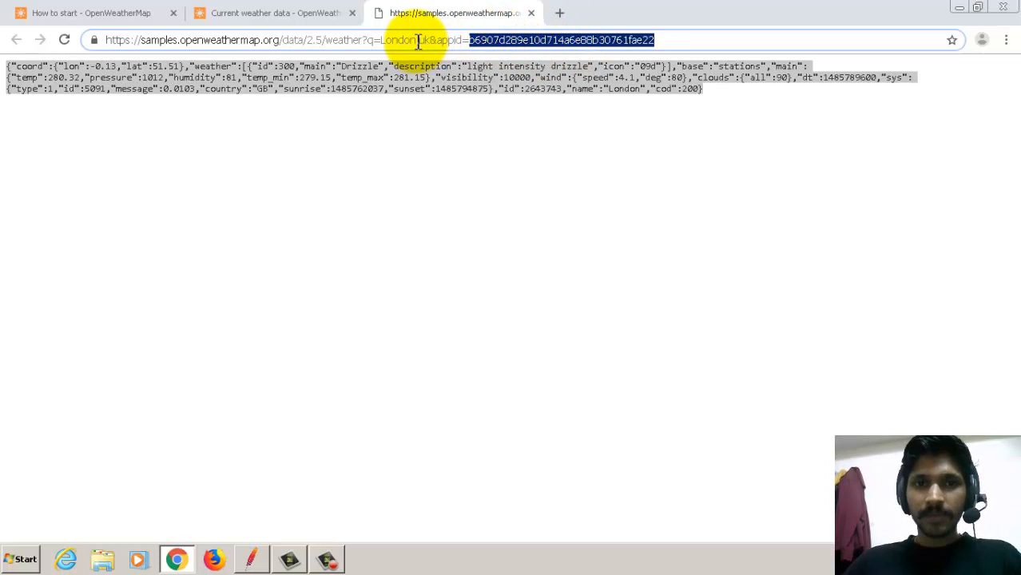
{"action": "left_click_drag", "start_coordinate": [416, 41], "coordinate": [386, 41]}
{"action": "triple_click", "coordinate": [386, 41]}
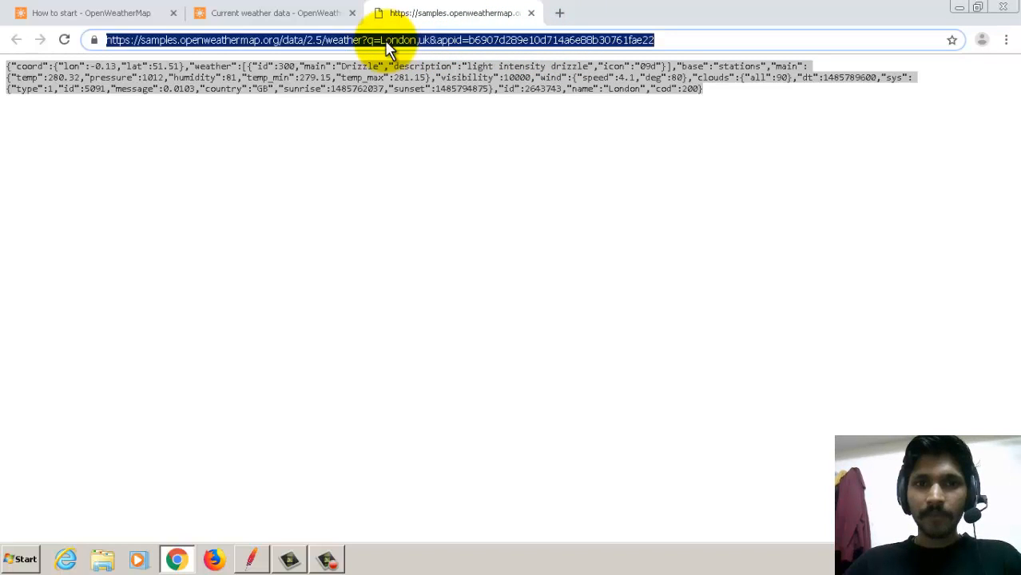
{"action": "double_click", "coordinate": [386, 41]}
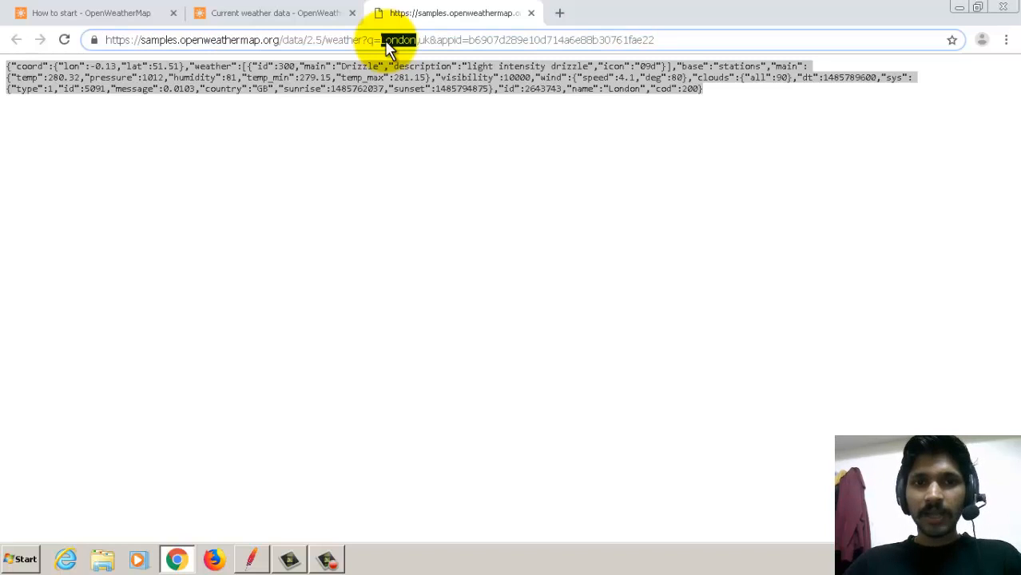
{"action": "triple_click", "coordinate": [385, 42]}
{"action": "left_click", "coordinate": [421, 79]}
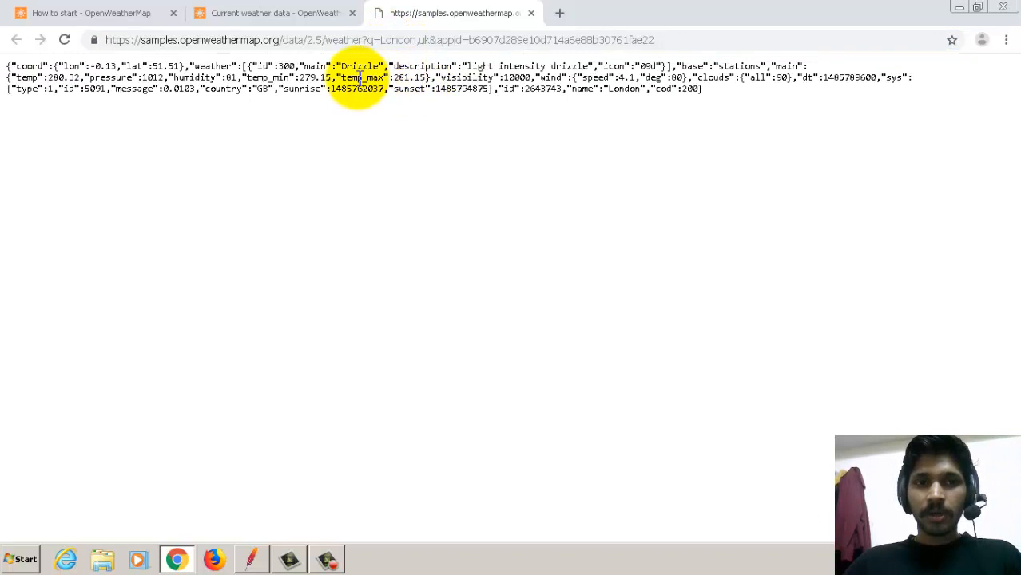
- Return to the Current weather data page and copy the API call api.openweathermap.org/data/2.5/weather?q={city name}
{"action": "left_click", "coordinate": [280, 15]}
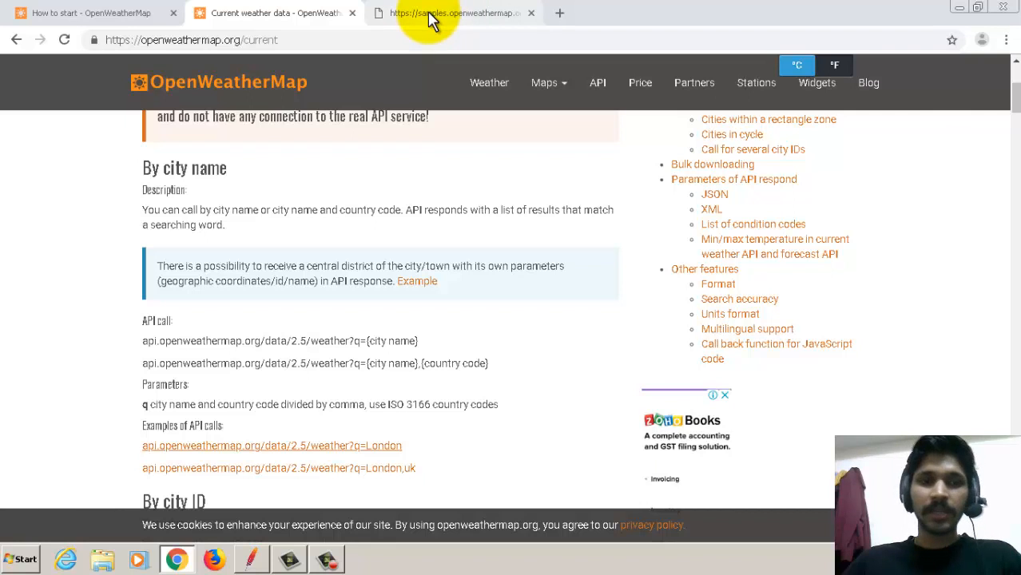
{"action": "left_click", "coordinate": [444, 24]}
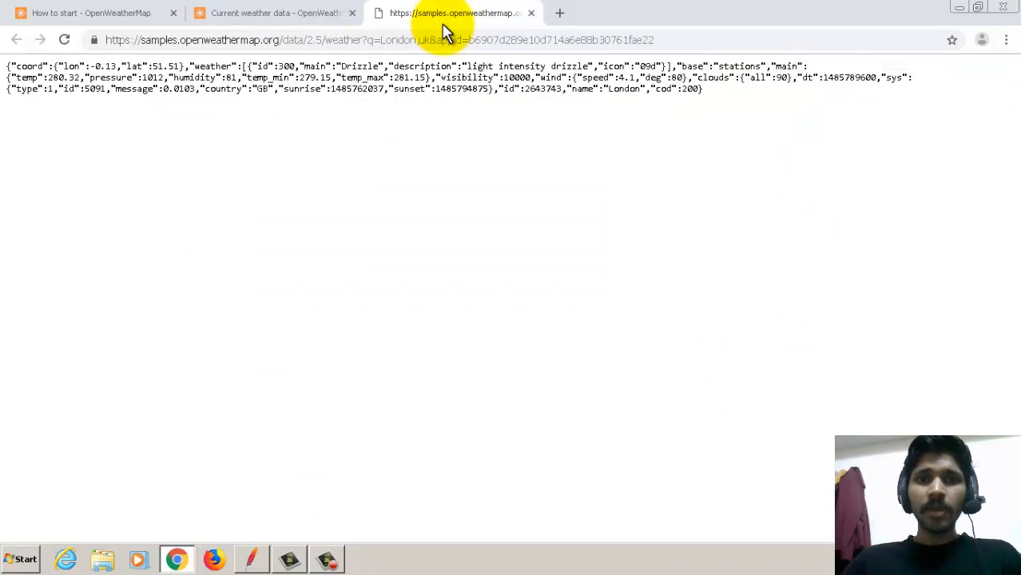
{"action": "left_click", "coordinate": [316, 19]}
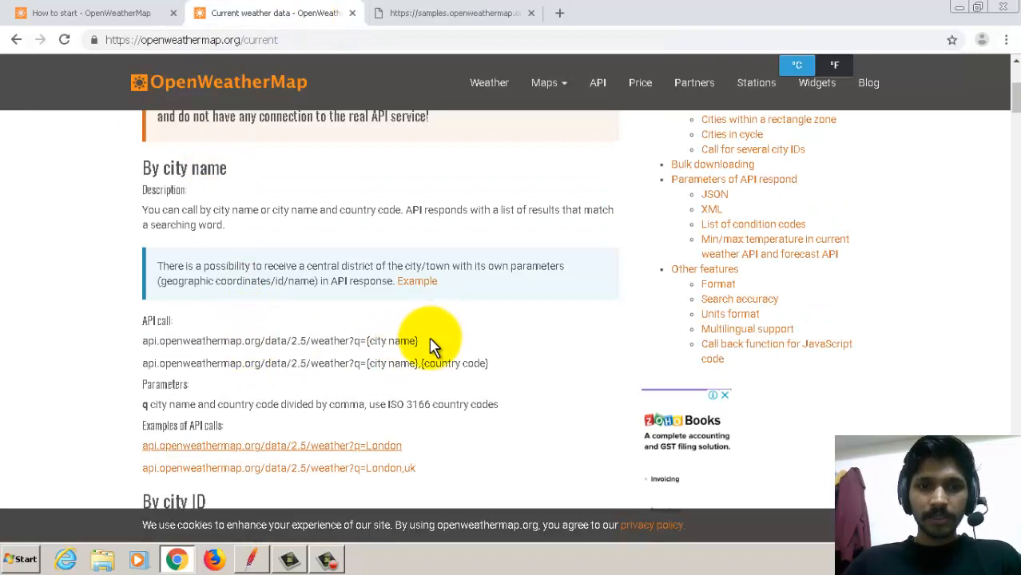
{"action": "left_click_drag", "start_coordinate": [429, 339], "coordinate": [126, 342]}
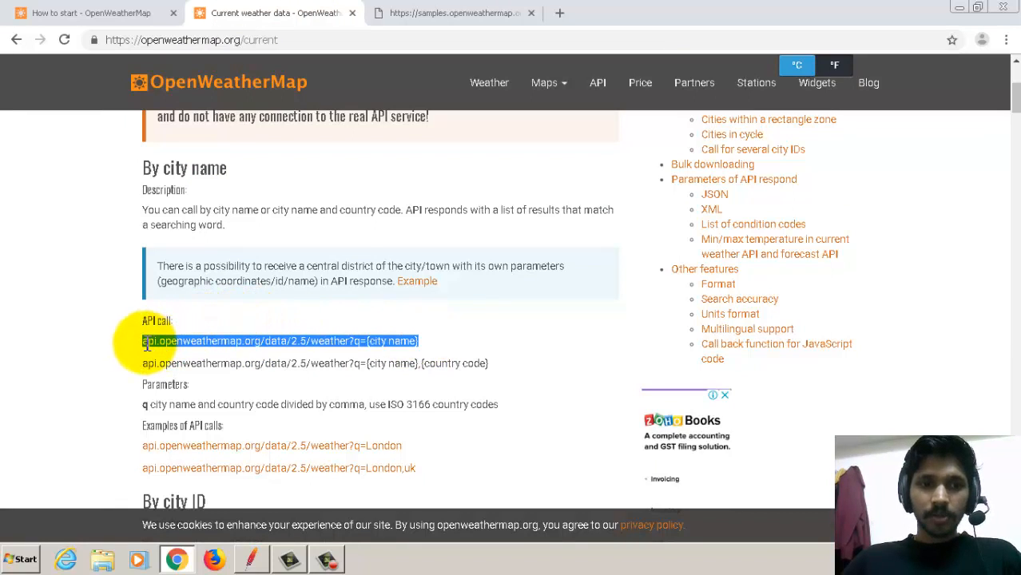
{"action": "right_click", "coordinate": [237, 342]}
{"action": "left_click", "coordinate": [254, 349]}
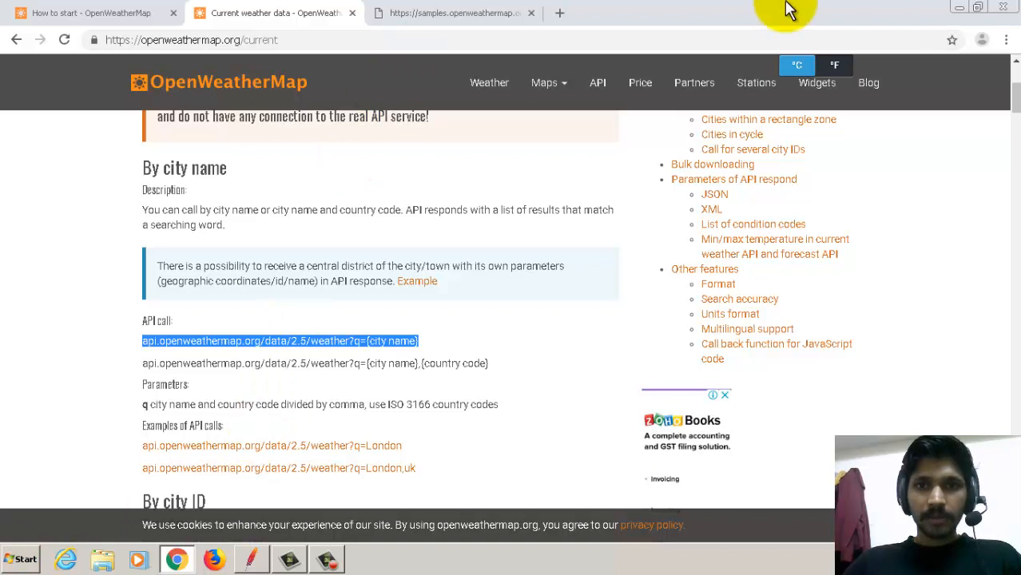
- Minimize the browser, open the appid text file on the desktop, and paste the copied API call below the API key
{"action": "left_click", "coordinate": [959, 11]}
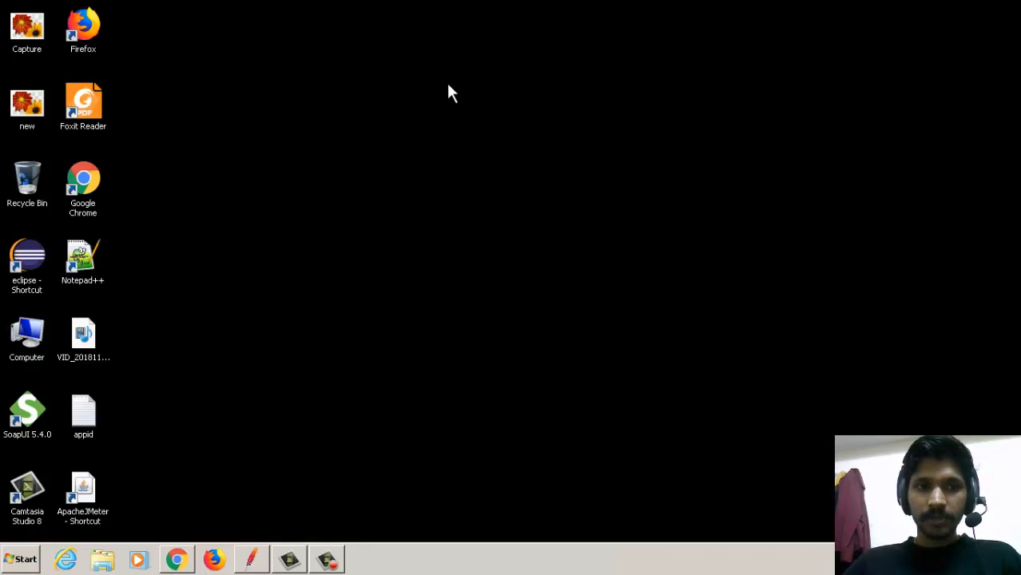
{"action": "double_click", "coordinate": [85, 423]}
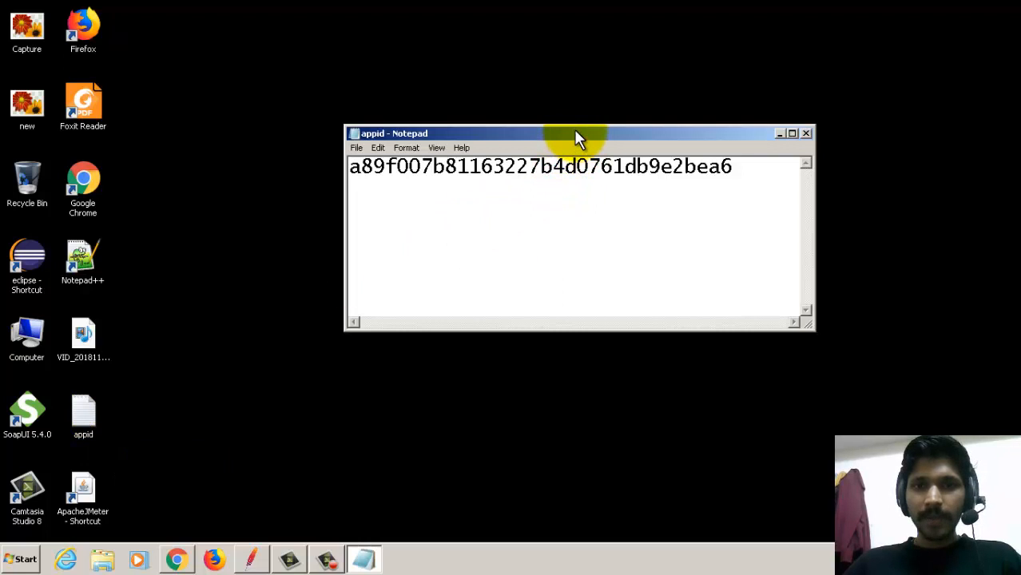
{"action": "left_click_drag", "start_coordinate": [575, 133], "coordinate": [553, 93]}
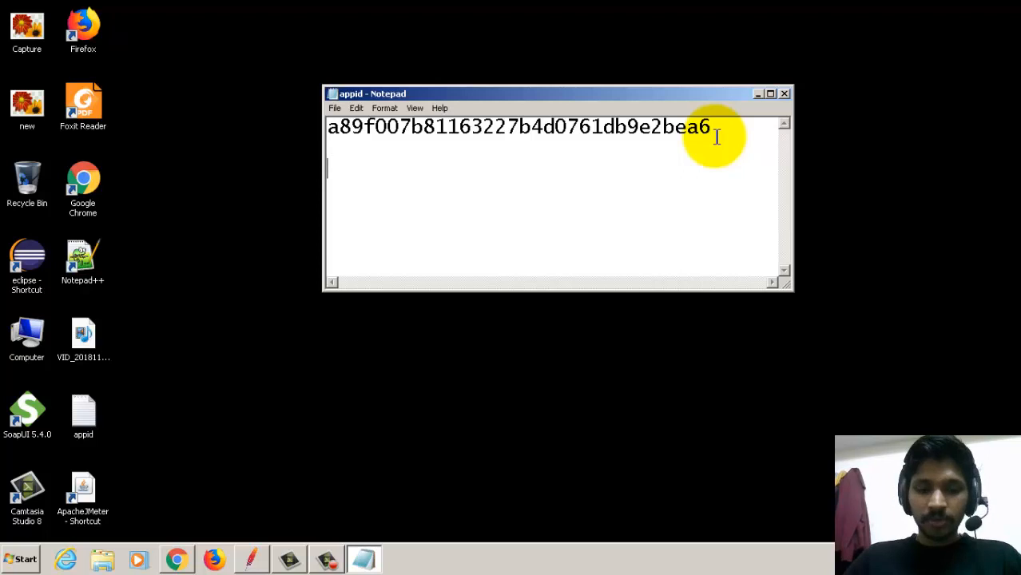
{"action": "key", "text": "ctrl+v"}
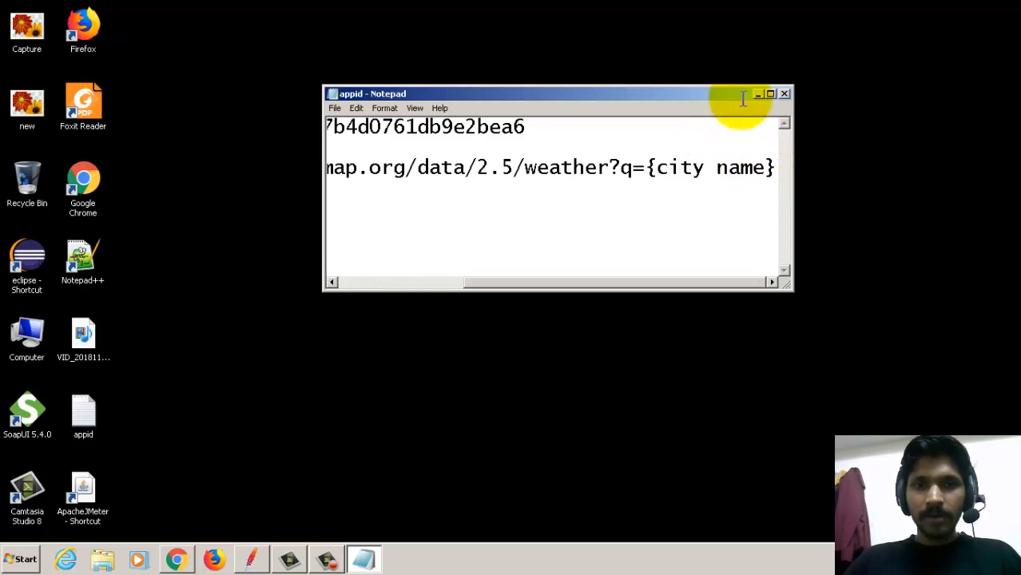
- Enlarge the appid Notepad window over the desktop so the API key and the full API call line fit
{"action": "double_click", "coordinate": [692, 96]}
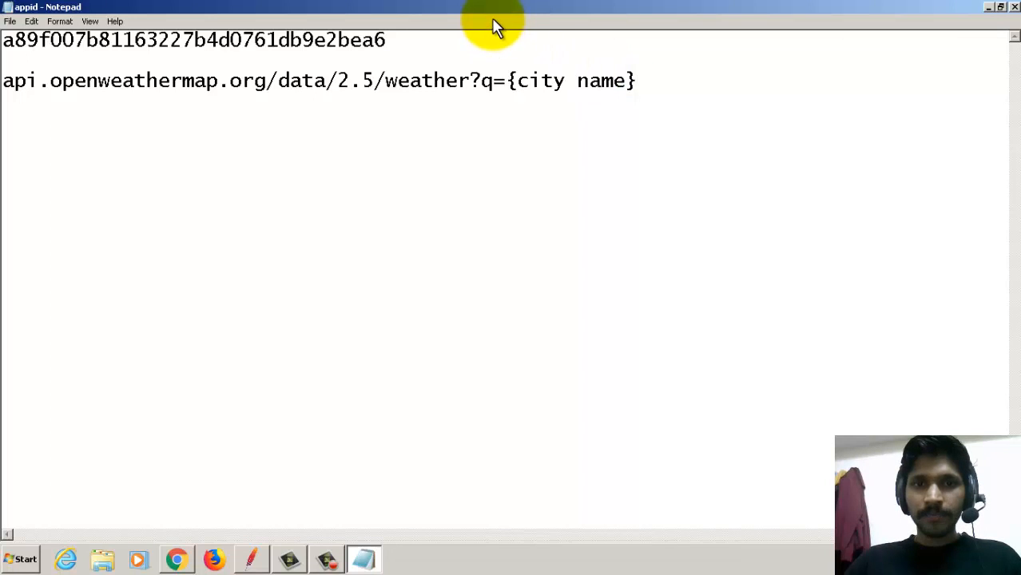
{"action": "left_click_drag", "start_coordinate": [509, 10], "coordinate": [625, 67]}
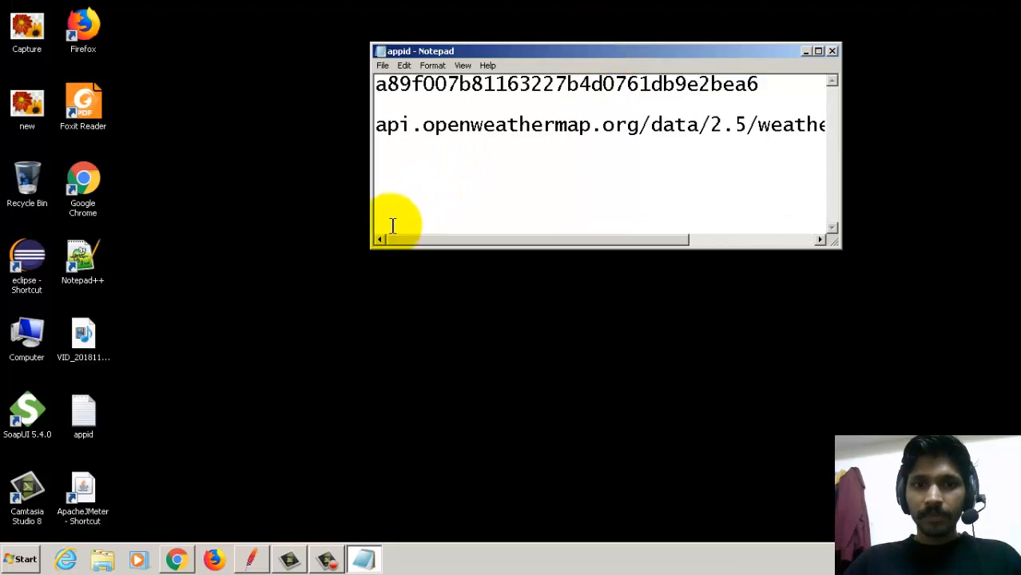
{"action": "left_click_drag", "start_coordinate": [369, 250], "coordinate": [223, 367]}
{"action": "left_click_drag", "start_coordinate": [628, 79], "coordinate": [222, 96]}
{"action": "left_click", "coordinate": [266, 88]}
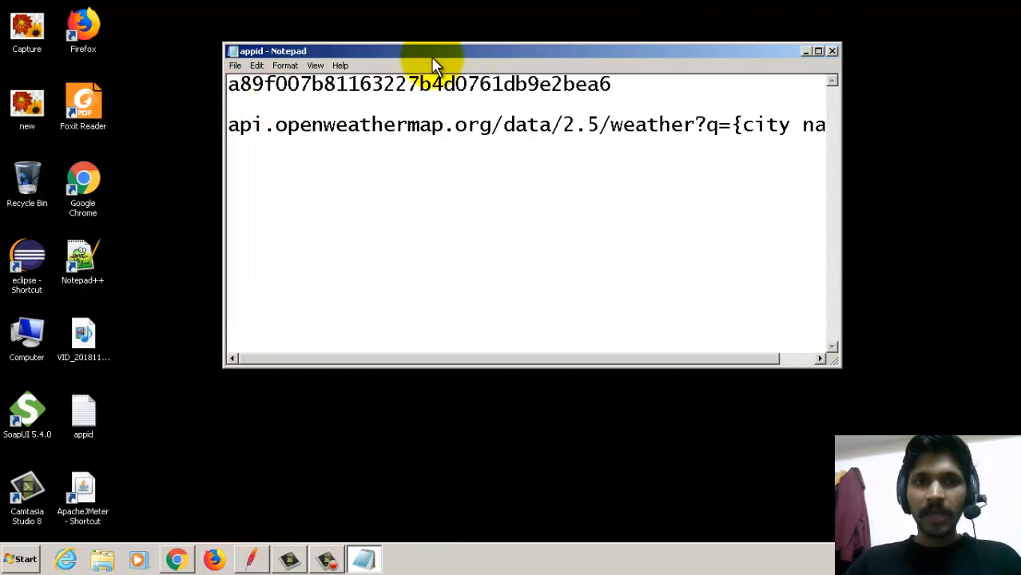
{"action": "left_click_drag", "start_coordinate": [629, 84], "coordinate": [239, 86]}
{"action": "left_click", "coordinate": [361, 126]}
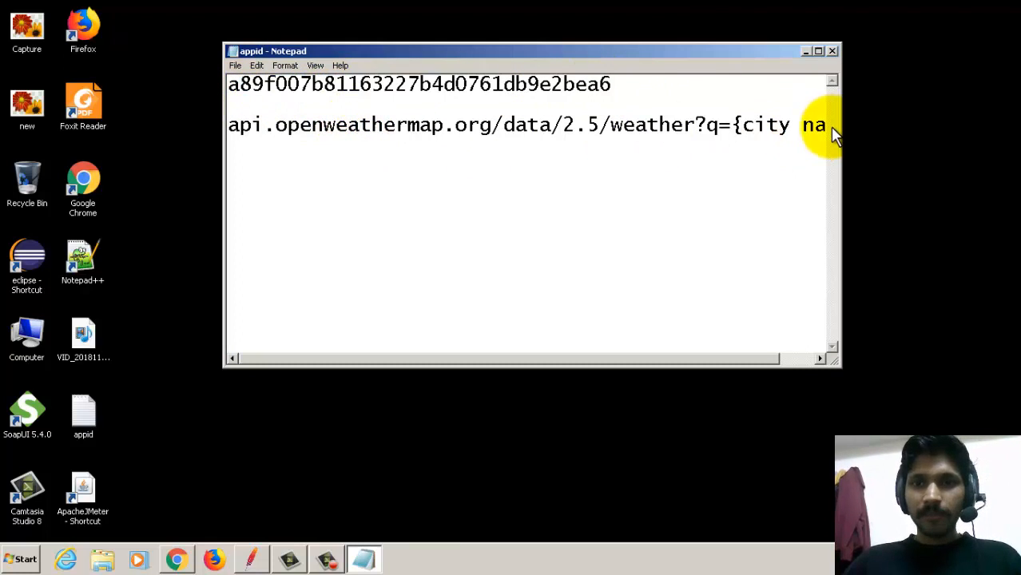
{"action": "left_click_drag", "start_coordinate": [837, 364], "coordinate": [968, 428]}
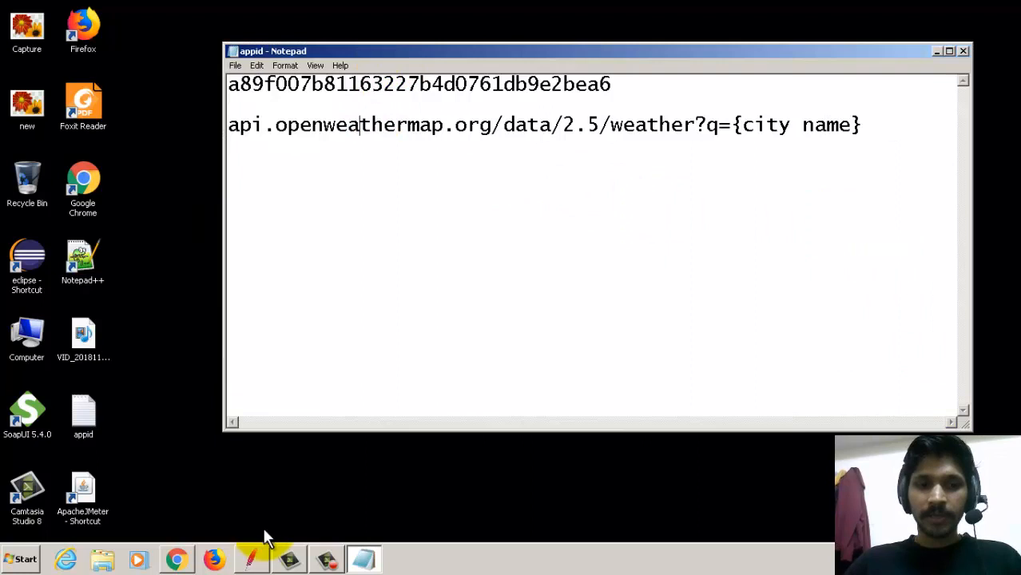
- Switch to Apache JMeter with its empty test plan
{"action": "left_click", "coordinate": [255, 556]}
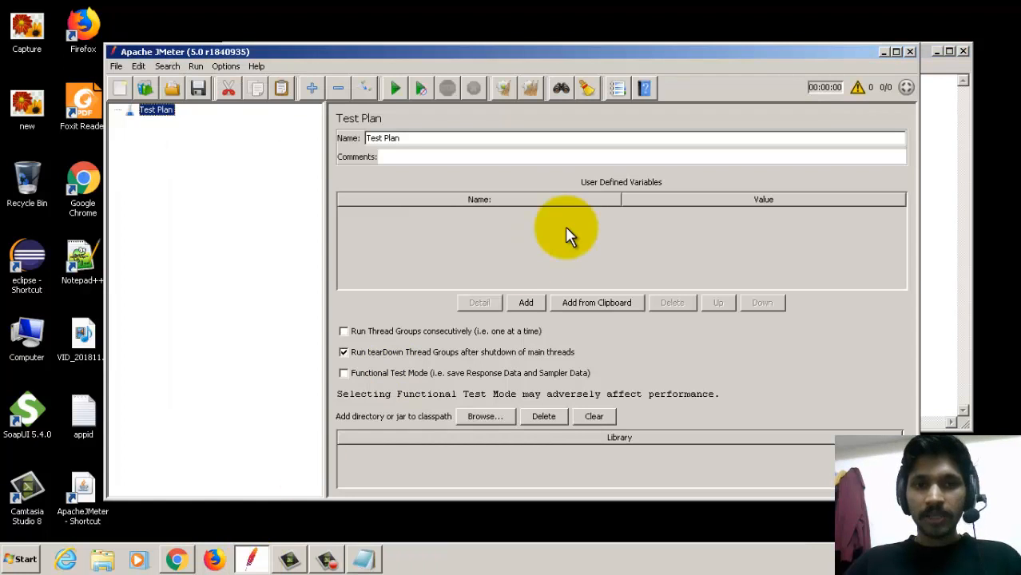
- Add a Thread Group to the test plan and name it REST_API
{"action": "right_click", "coordinate": [154, 111]}
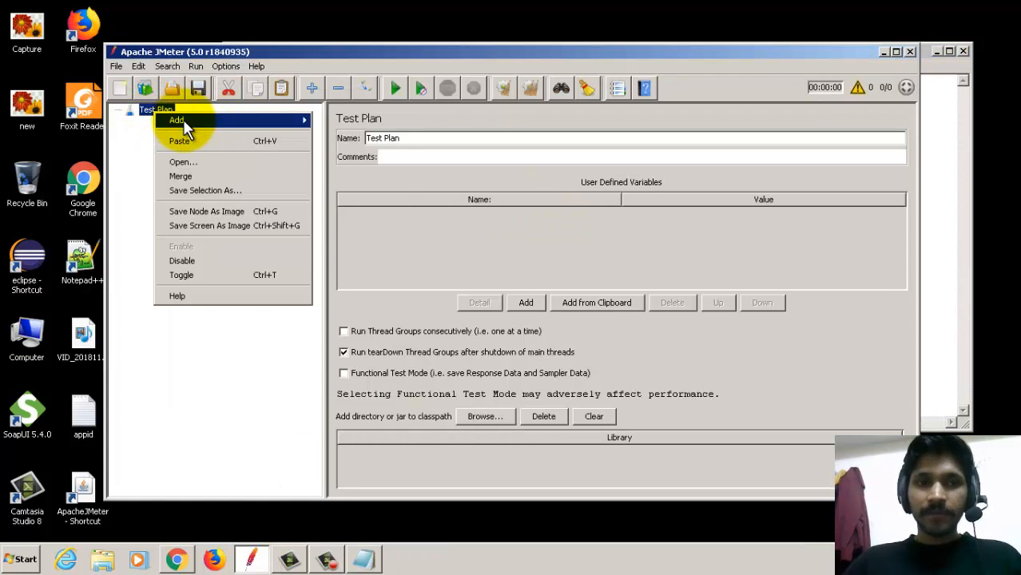
{"action": "mouse_move", "coordinate": [183, 119]}
{"action": "mouse_move", "coordinate": [352, 121]}
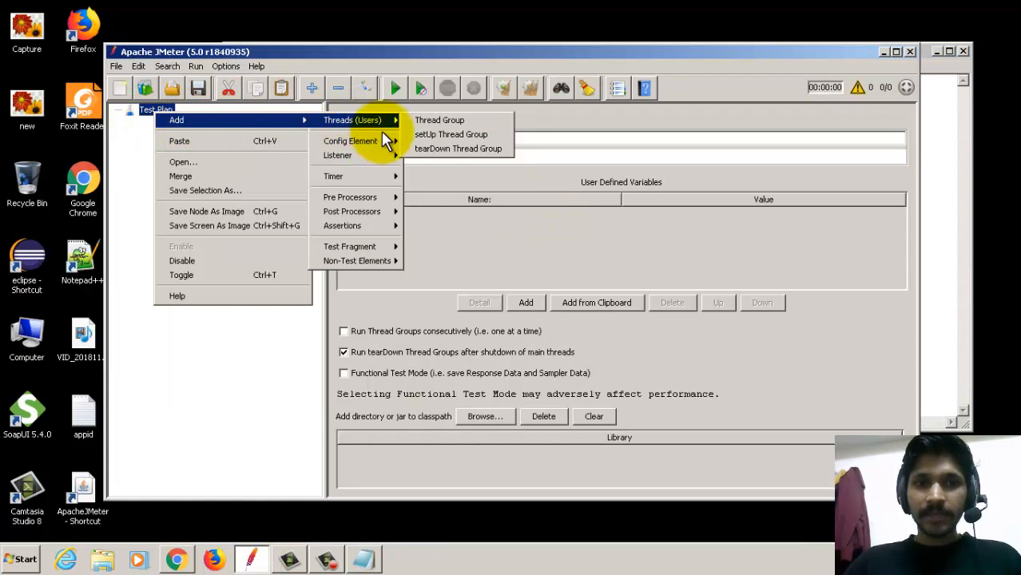
{"action": "left_click", "coordinate": [427, 123]}
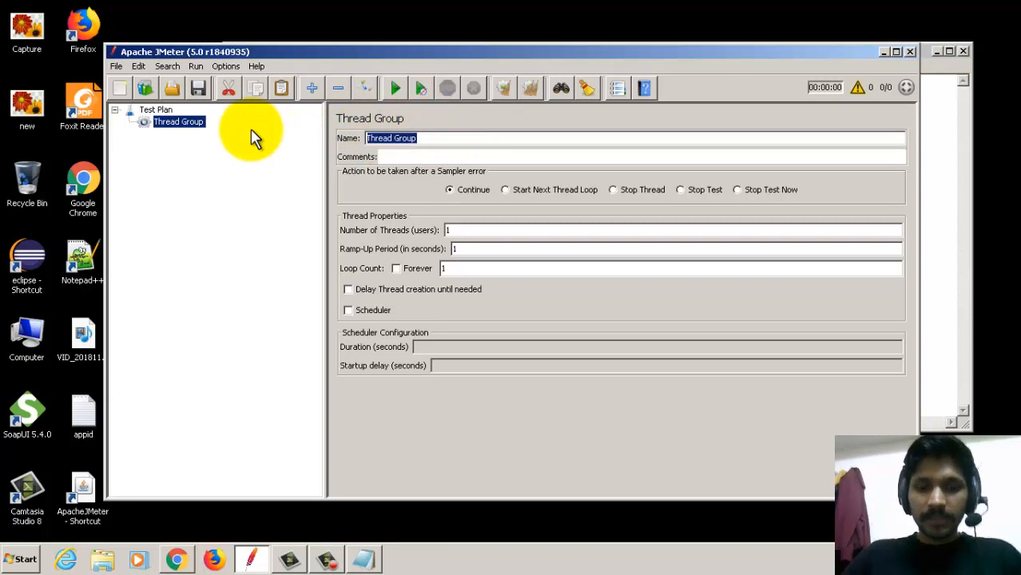
{"action": "type", "text": "RE"}
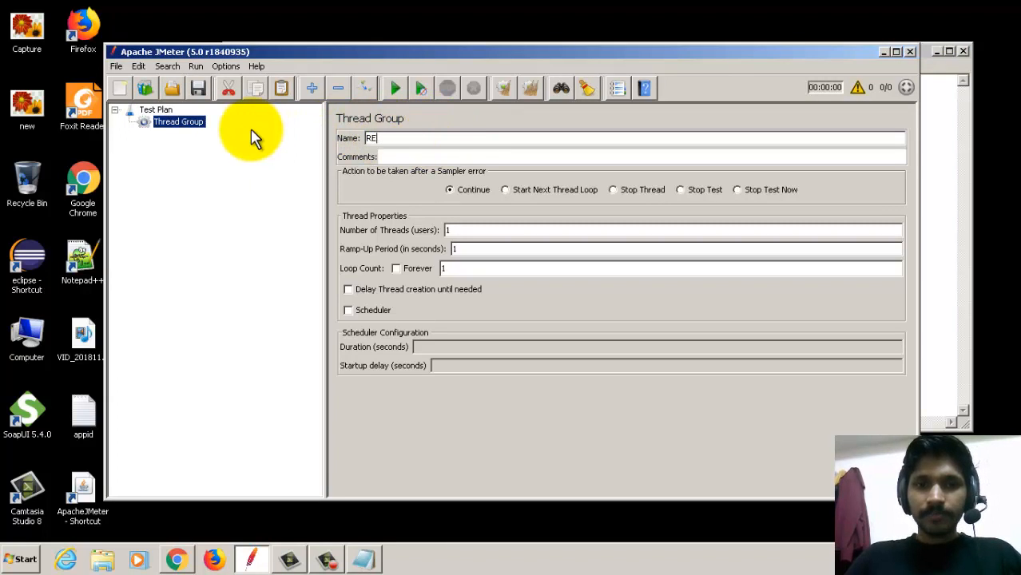
{"action": "type", "text": "sT"}
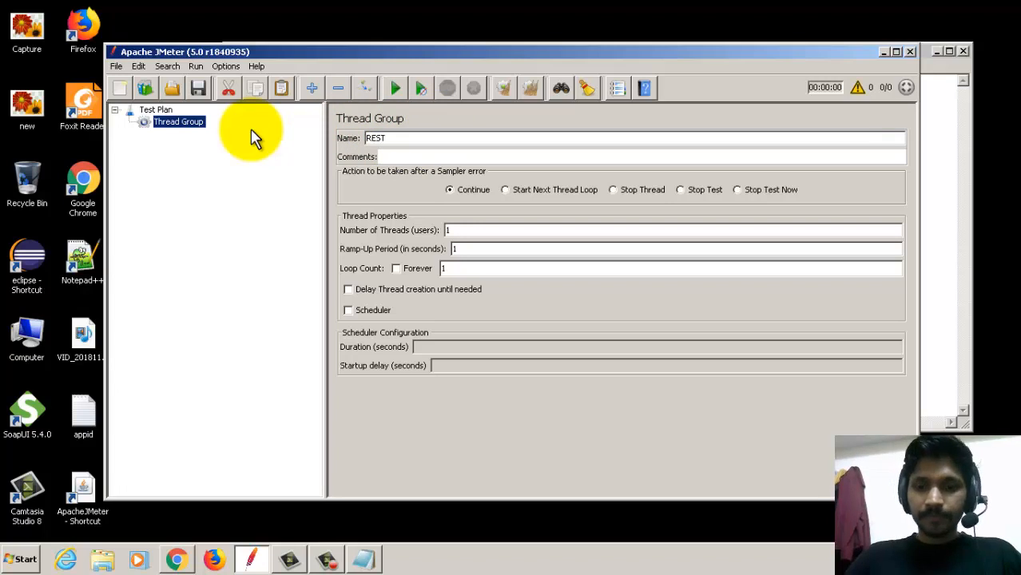
{"action": "type", "text": "_API"}
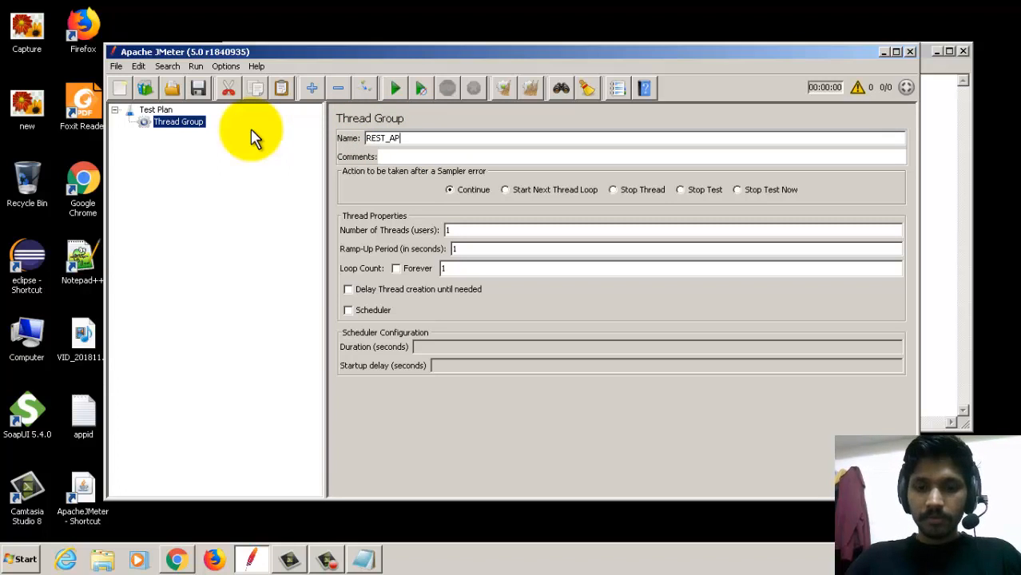
{"action": "left_click", "coordinate": [156, 111]}
- Add an HTTP Request sampler under the REST_API thread group and name it API_First
{"action": "right_click", "coordinate": [174, 122]}
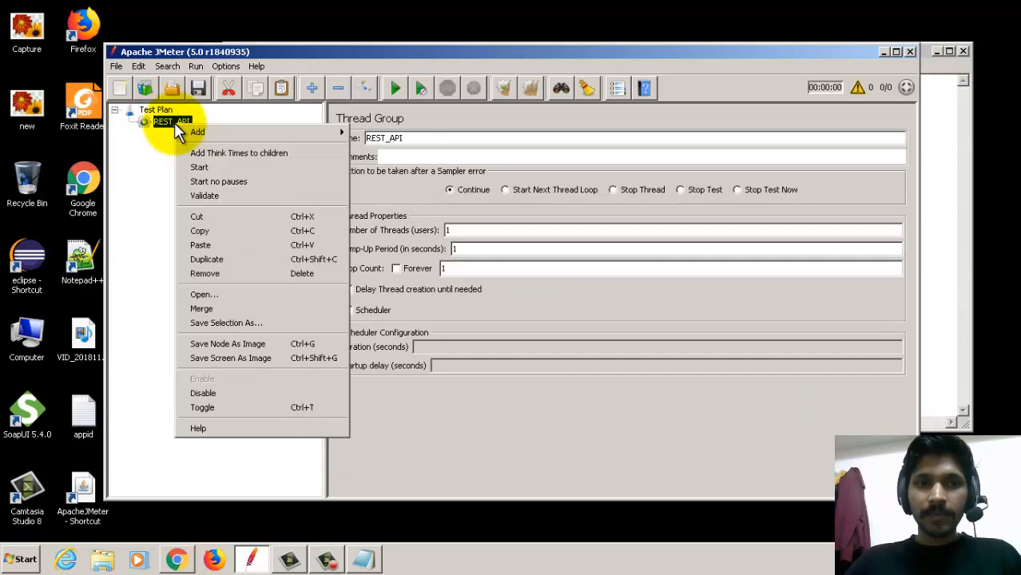
{"action": "mouse_move", "coordinate": [217, 138]}
{"action": "mouse_move", "coordinate": [382, 134]}
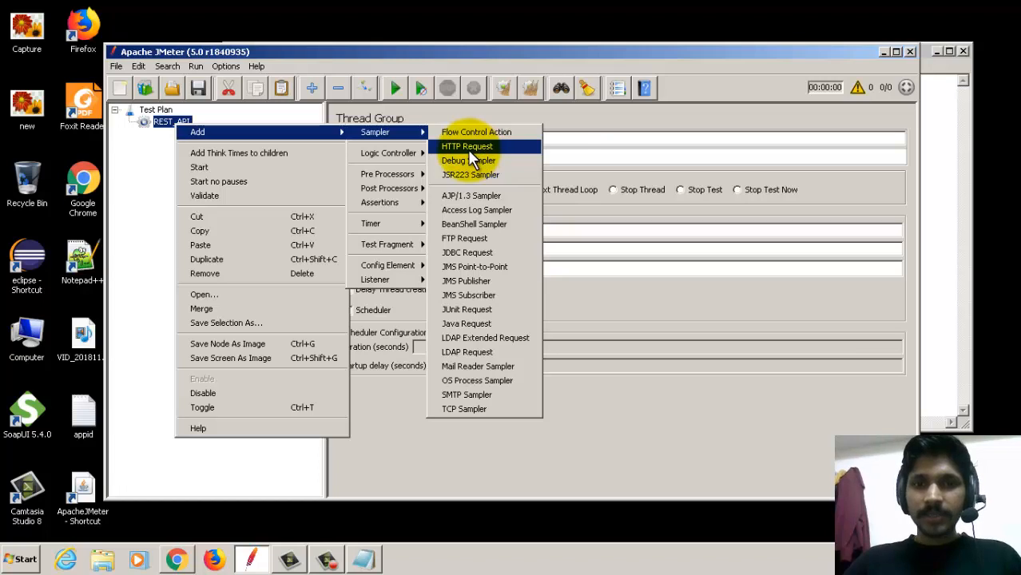
{"action": "left_click", "coordinate": [467, 149]}
{"action": "left_click", "coordinate": [444, 139]}
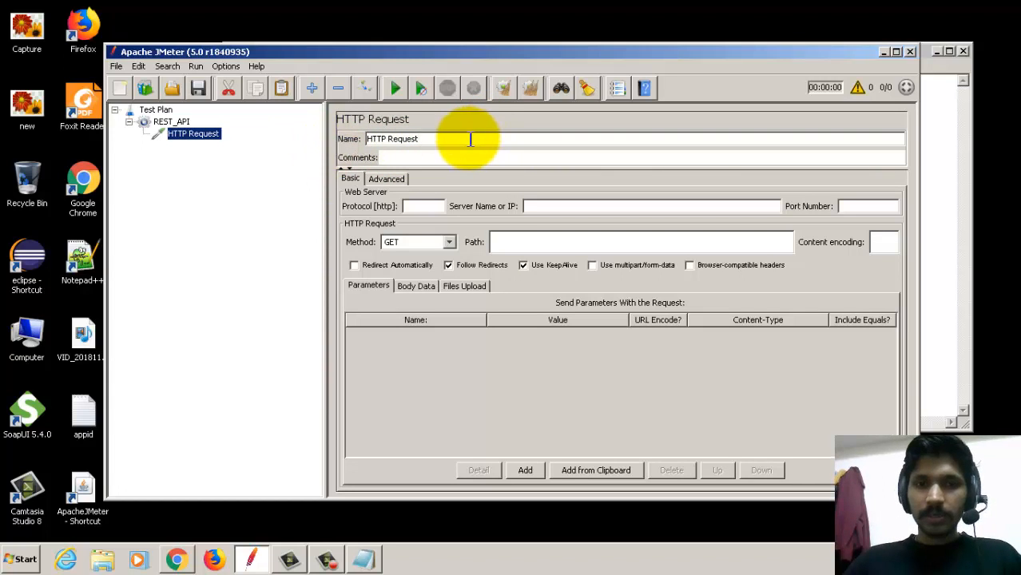
{"action": "left_click_drag", "start_coordinate": [468, 139], "coordinate": [332, 137]}
{"action": "type", "text": "API_First"}
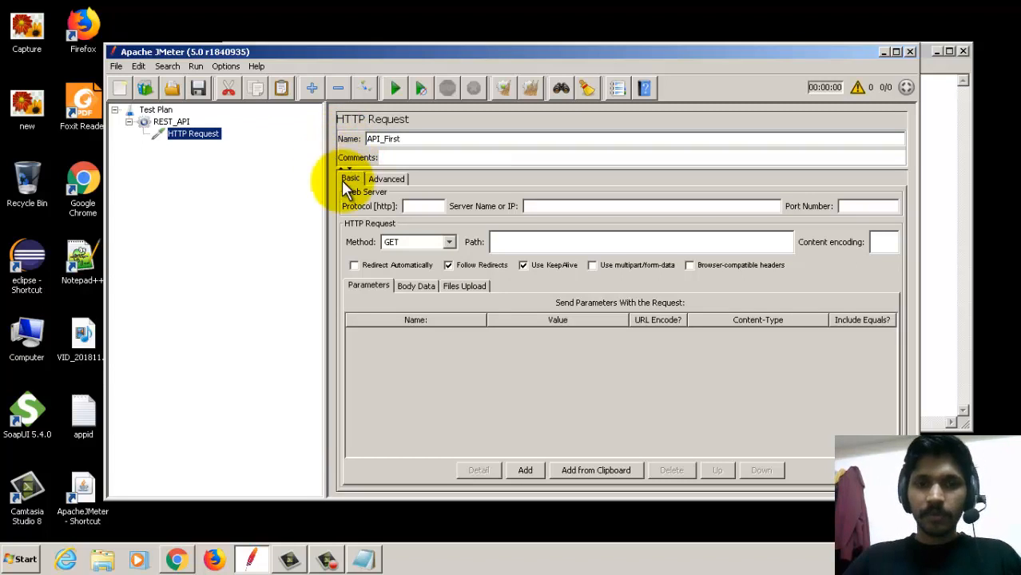
{"action": "left_click", "coordinate": [174, 124]}
{"action": "left_click", "coordinate": [188, 134]}
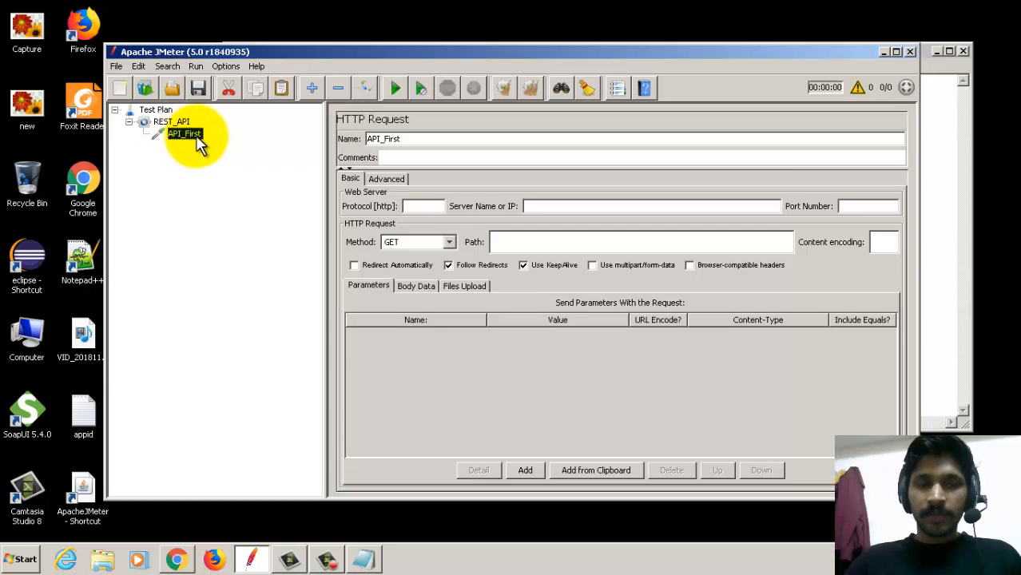
- Add a View Results Tree listener to the API_First request
{"action": "right_click", "coordinate": [194, 141]}
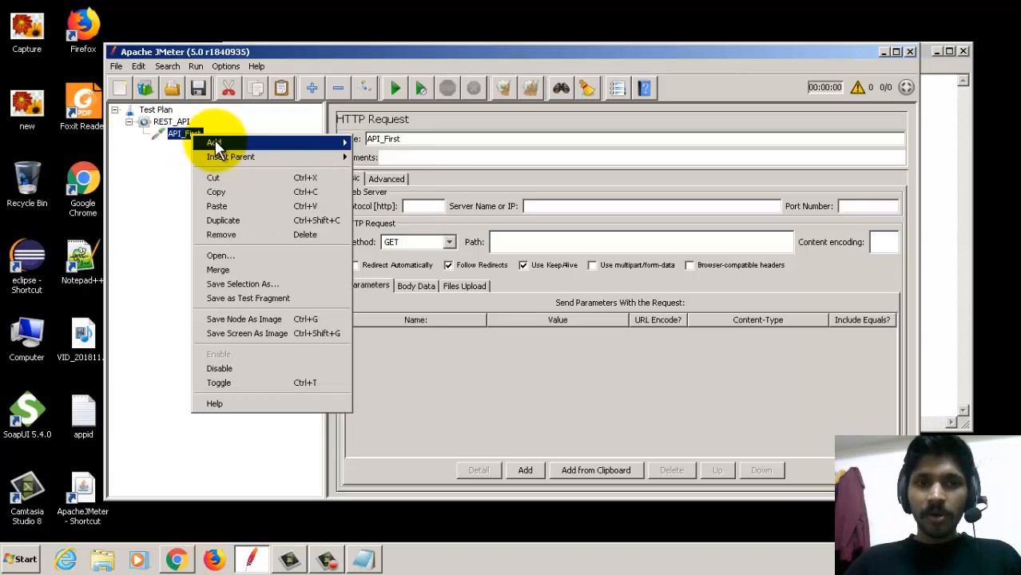
{"action": "mouse_move", "coordinate": [236, 144]}
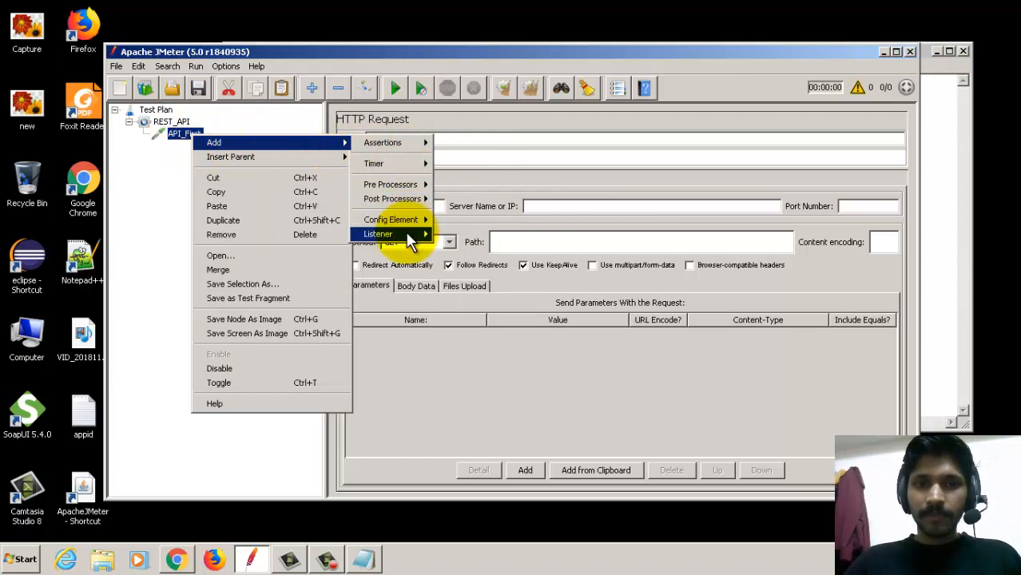
{"action": "mouse_move", "coordinate": [399, 234]}
{"action": "left_click", "coordinate": [473, 235]}
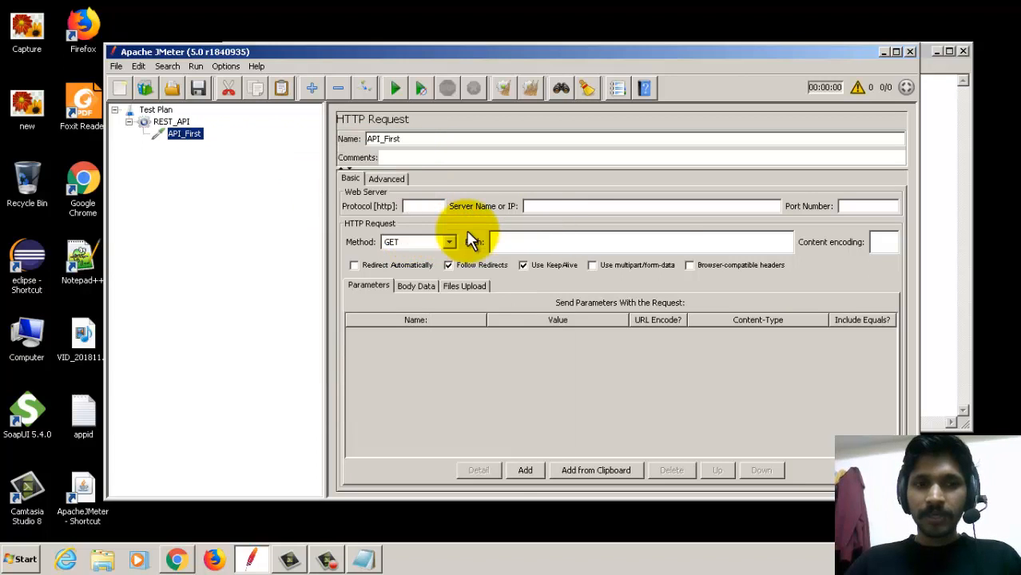
- In the API_First request, keep GET as the method and set the protocol to https
{"action": "left_click", "coordinate": [187, 134]}
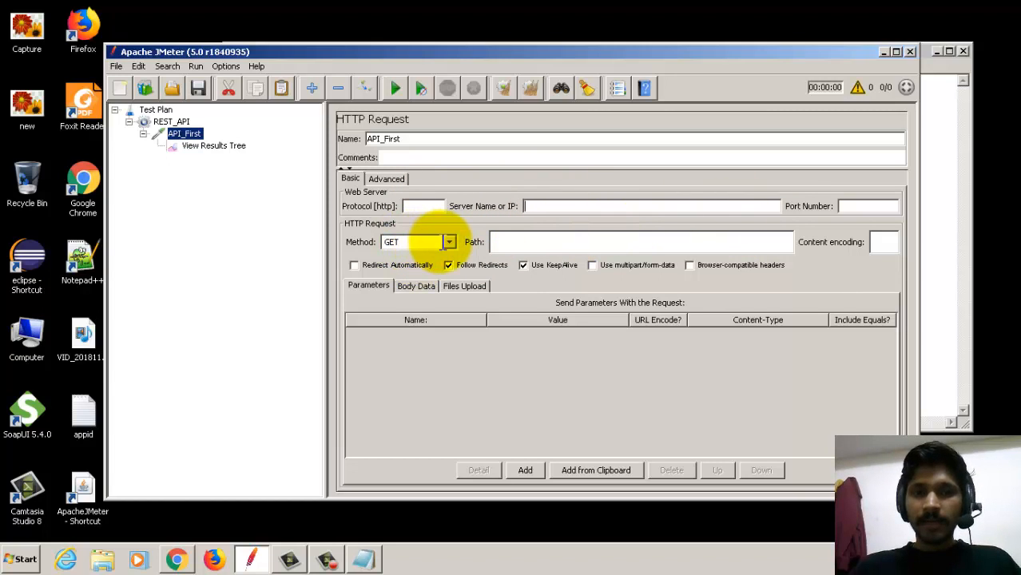
{"action": "left_click", "coordinate": [448, 245]}
{"action": "left_click", "coordinate": [447, 245]}
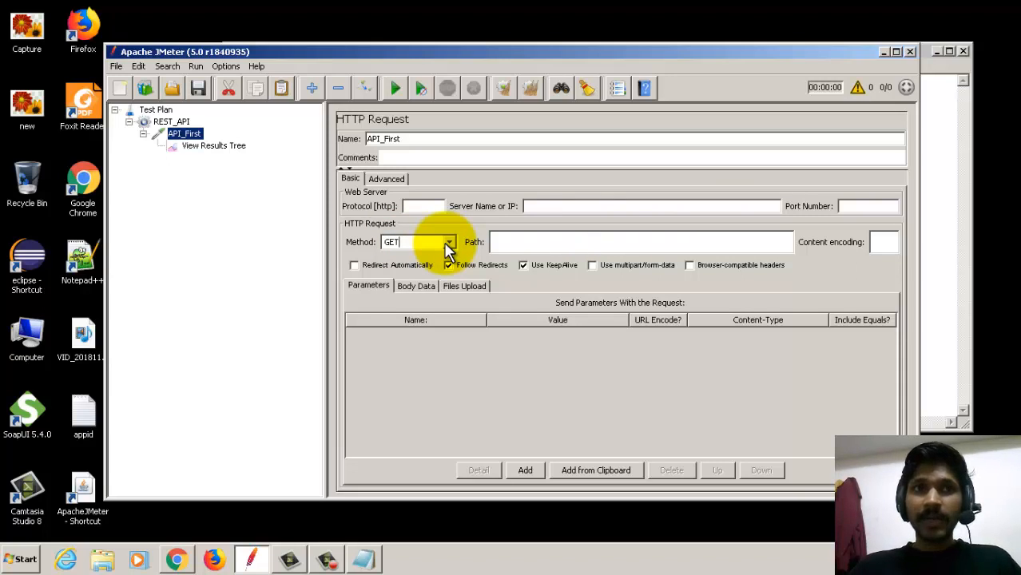
{"action": "left_click", "coordinate": [416, 206]}
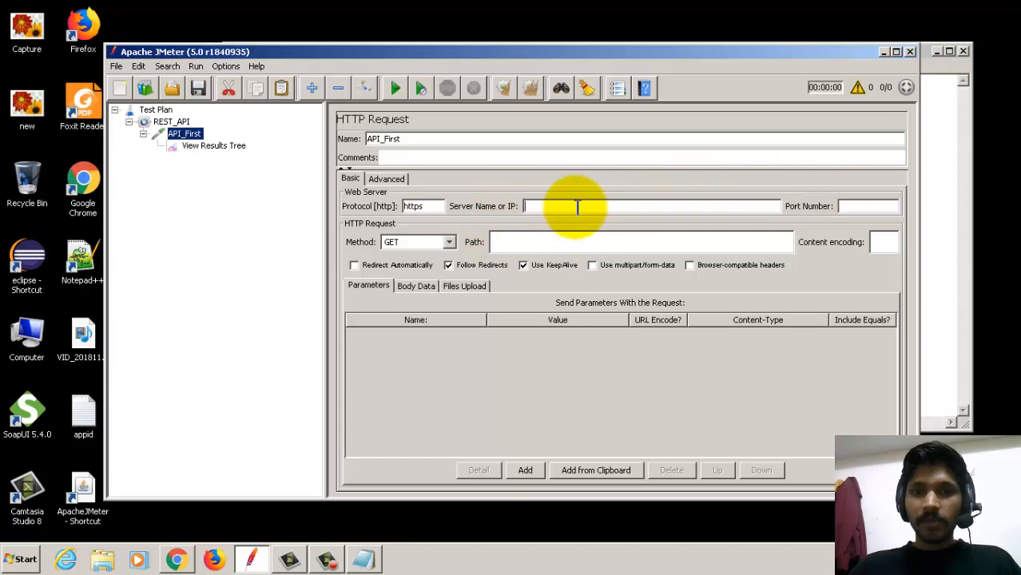
- Switch to the appid note and split the API call into separate lines for api.openweathermap.org, /data/2.5/weather and ?q={city name}
{"action": "left_click", "coordinate": [949, 174]}
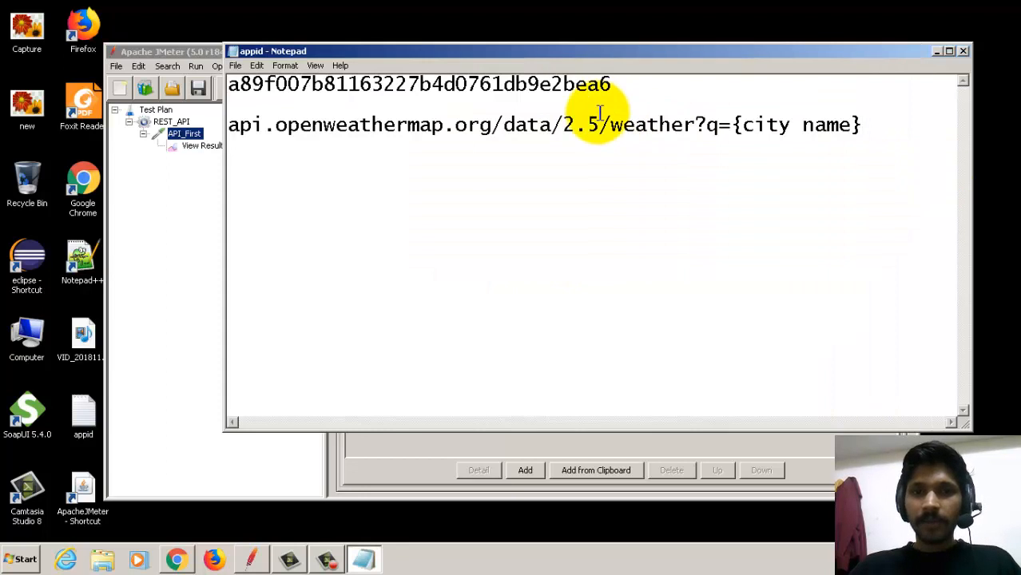
{"action": "left_click", "coordinate": [492, 125]}
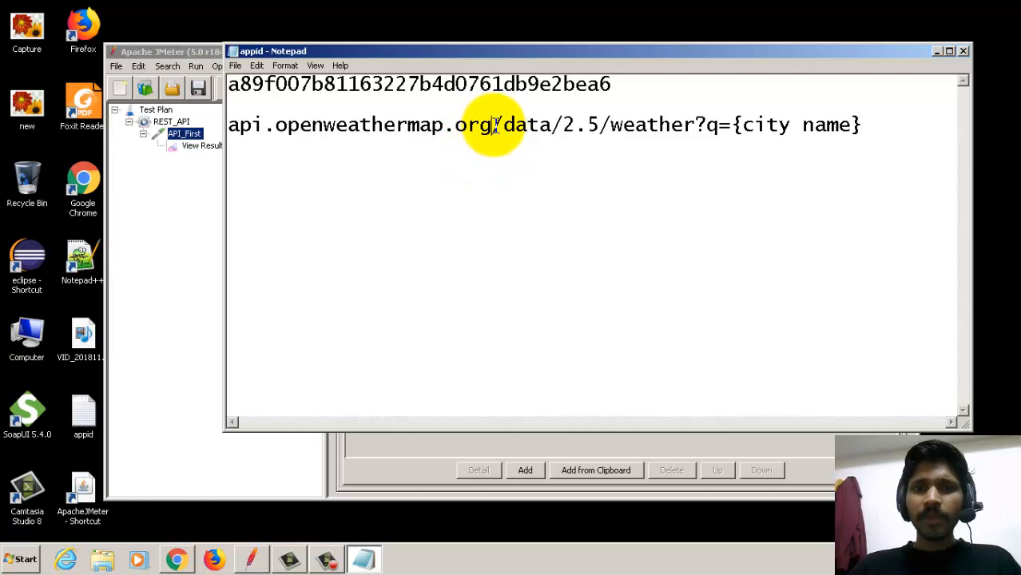
{"action": "left_click_drag", "start_coordinate": [493, 125], "coordinate": [234, 131]}
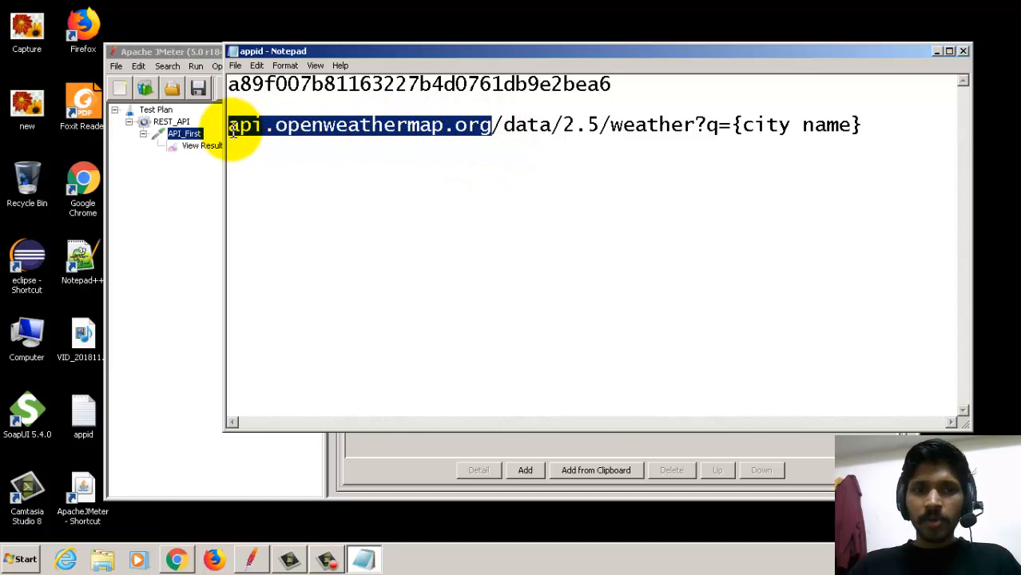
{"action": "left_click", "coordinate": [493, 125]}
{"action": "key", "text": "Return"}
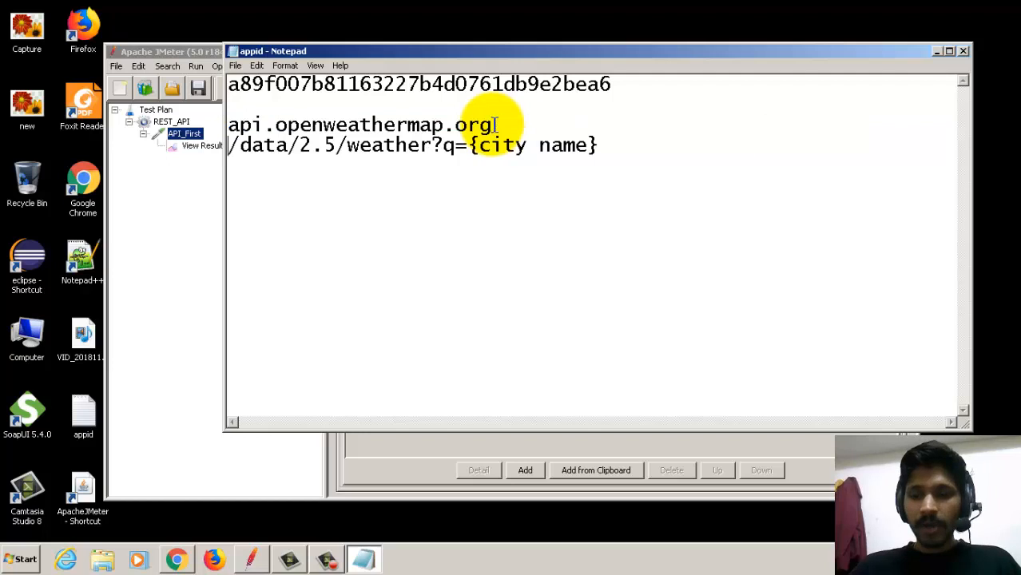
{"action": "left_click", "coordinate": [434, 144]}
{"action": "key", "text": "Return"}
{"action": "left_click_drag", "start_coordinate": [431, 144], "coordinate": [229, 145]}
- Copy api.openweathermap.org from the note and paste it as the server name of the API_First request in JMeter
{"action": "left_click", "coordinate": [505, 124]}
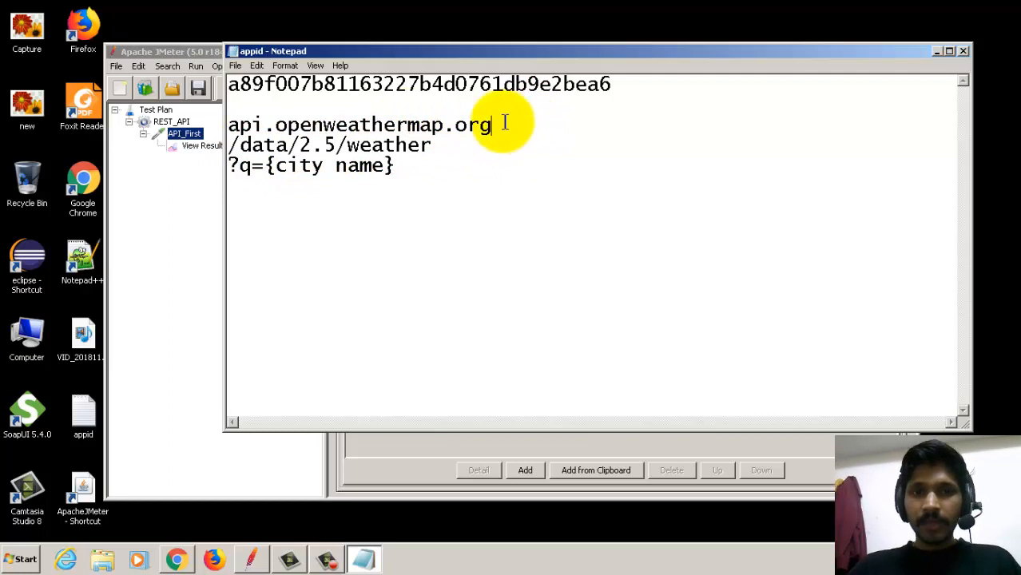
{"action": "left_click_drag", "start_coordinate": [505, 123], "coordinate": [228, 125]}
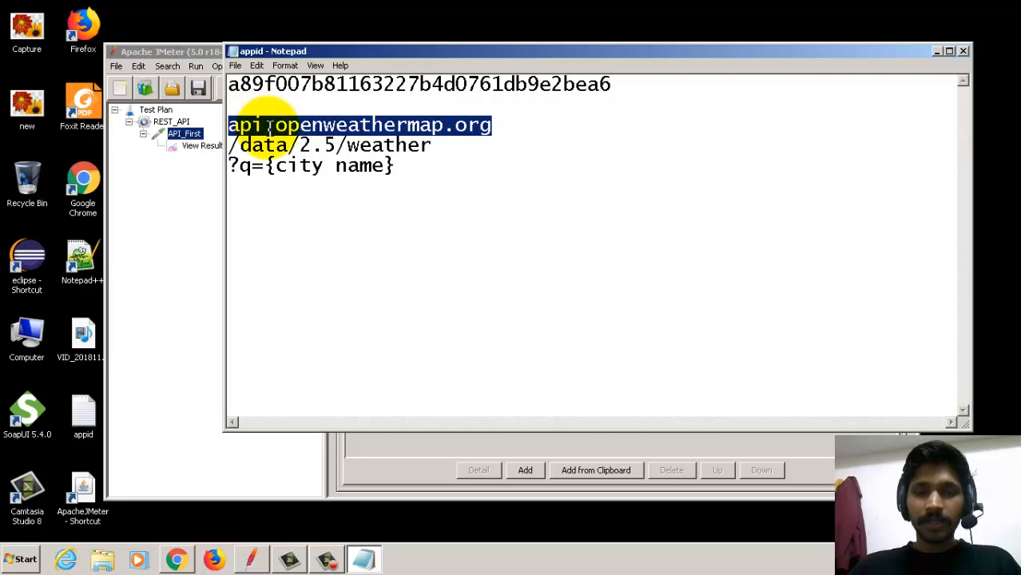
{"action": "right_click", "coordinate": [424, 125]}
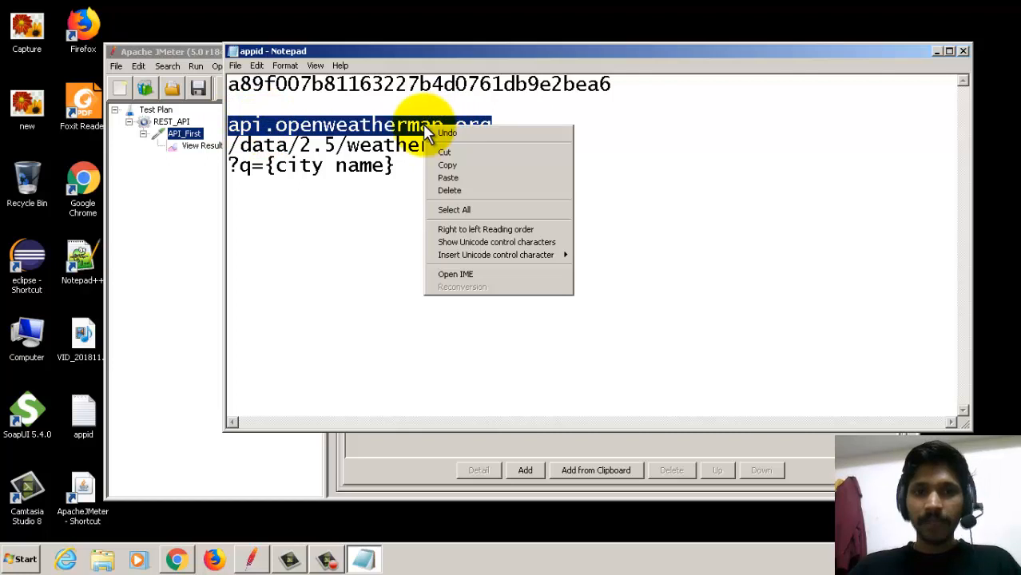
{"action": "left_click", "coordinate": [453, 165]}
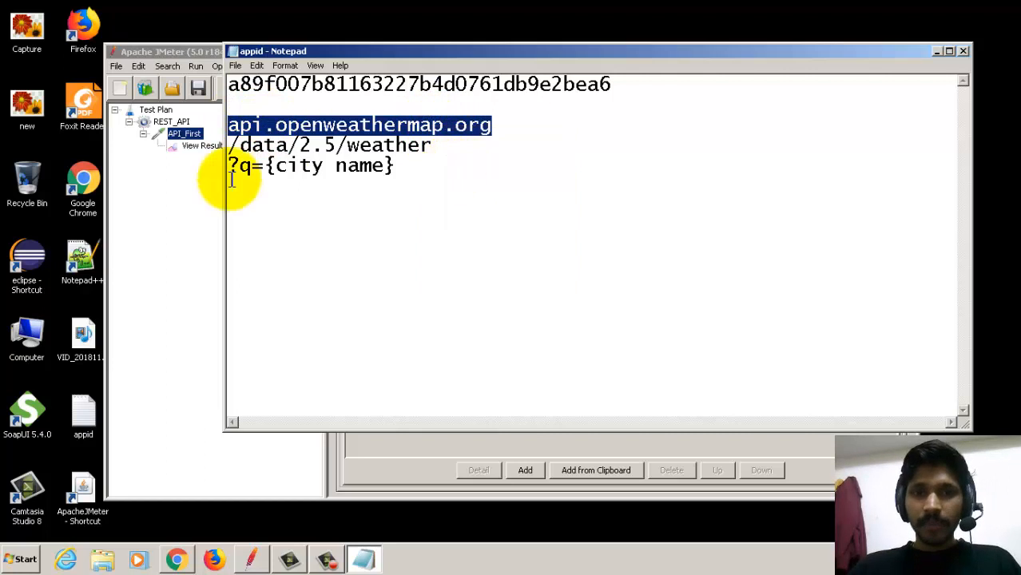
{"action": "left_click", "coordinate": [176, 201]}
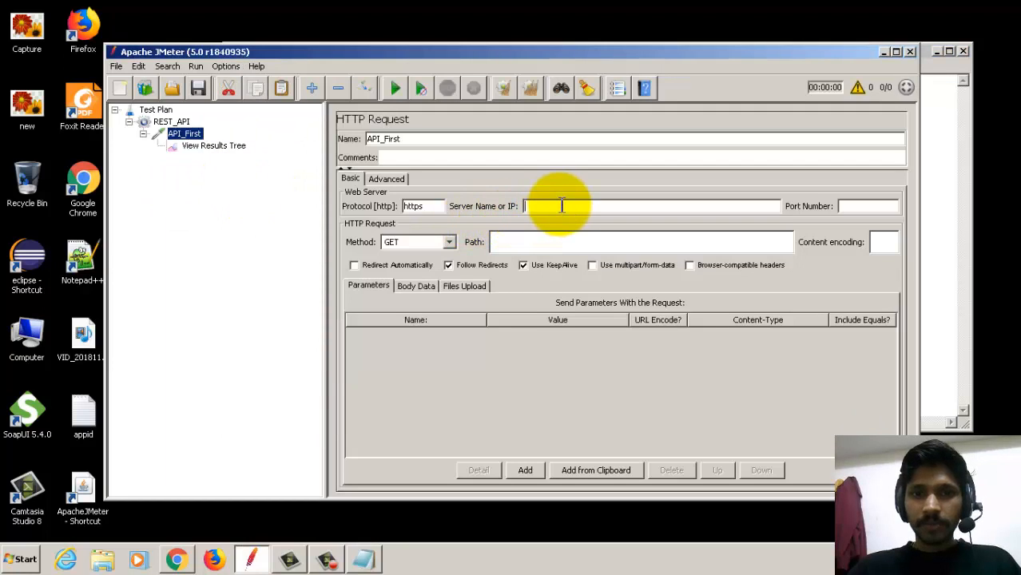
{"action": "key", "text": "ctrl+v"}
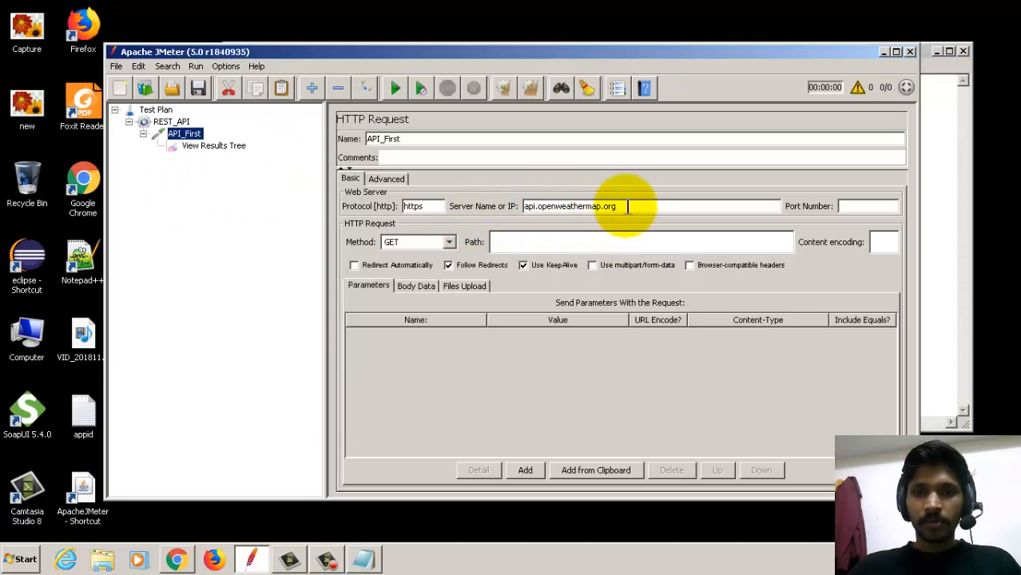
{"action": "left_click_drag", "start_coordinate": [617, 206], "coordinate": [503, 200]}
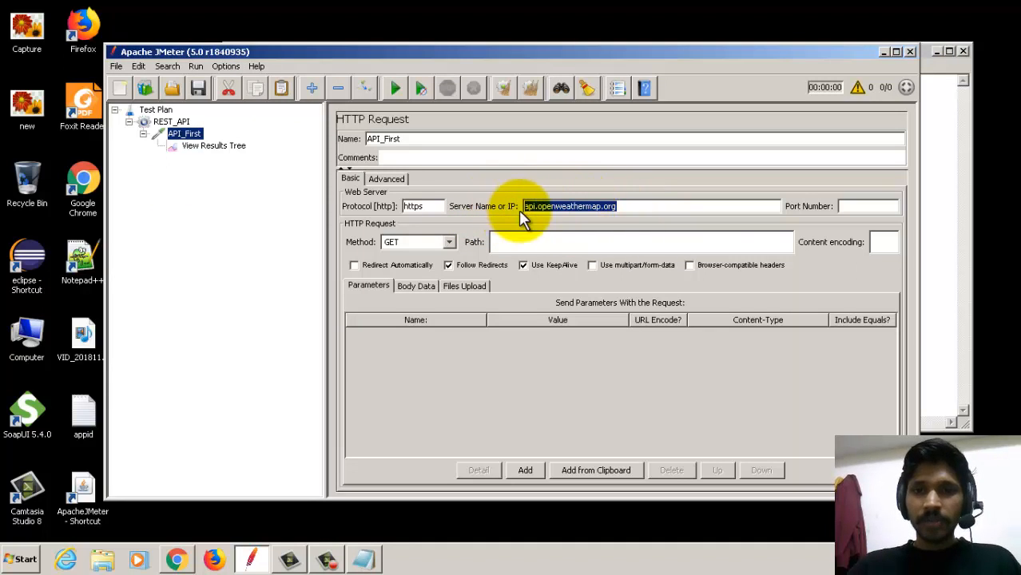
- Copy /data/2.5/weather from the appid note and paste it as the path of the API_First request
{"action": "left_click", "coordinate": [523, 241]}
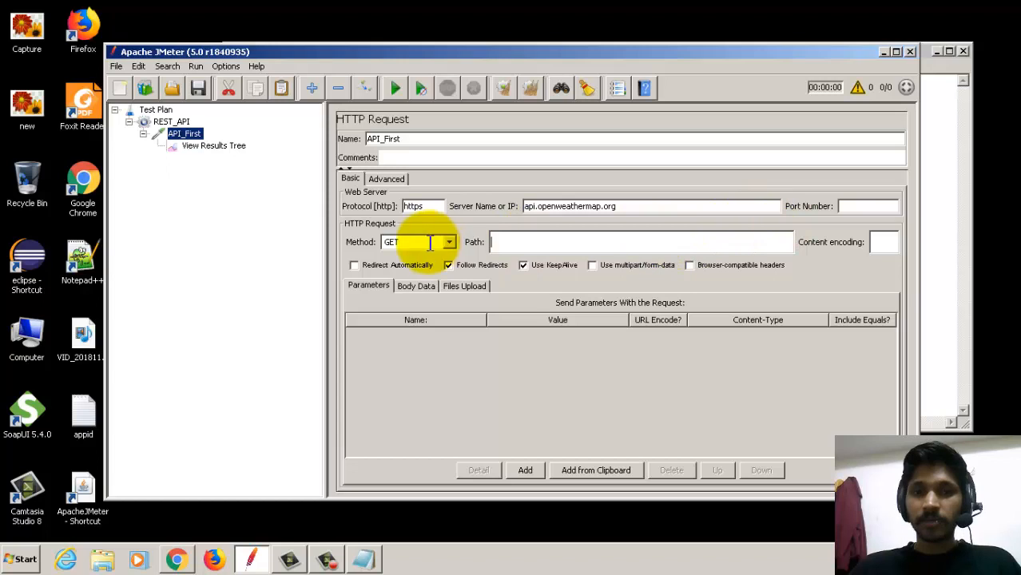
{"action": "left_click", "coordinate": [933, 224]}
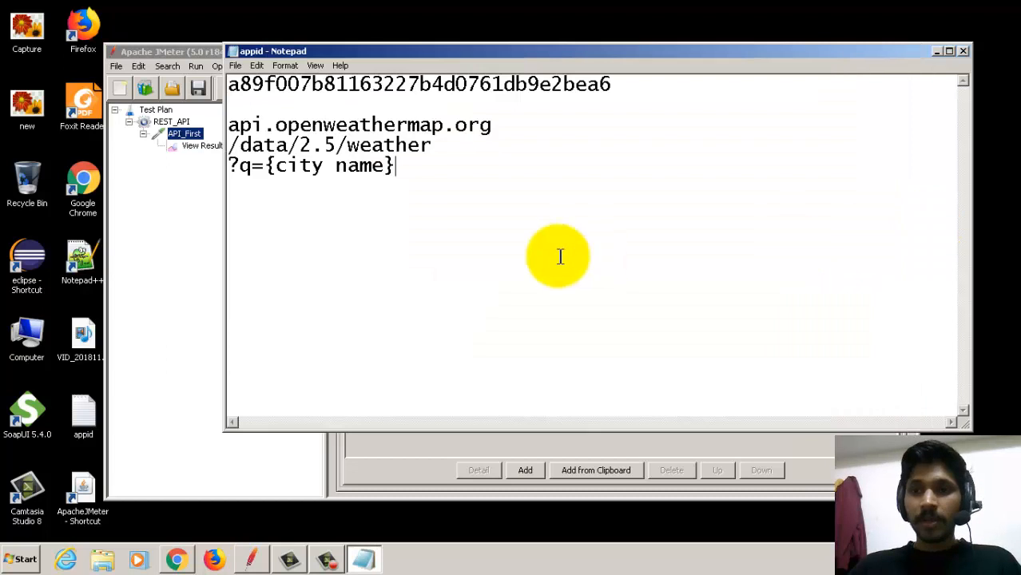
{"action": "left_click", "coordinate": [441, 146]}
{"action": "left_click_drag", "start_coordinate": [431, 146], "coordinate": [232, 148]}
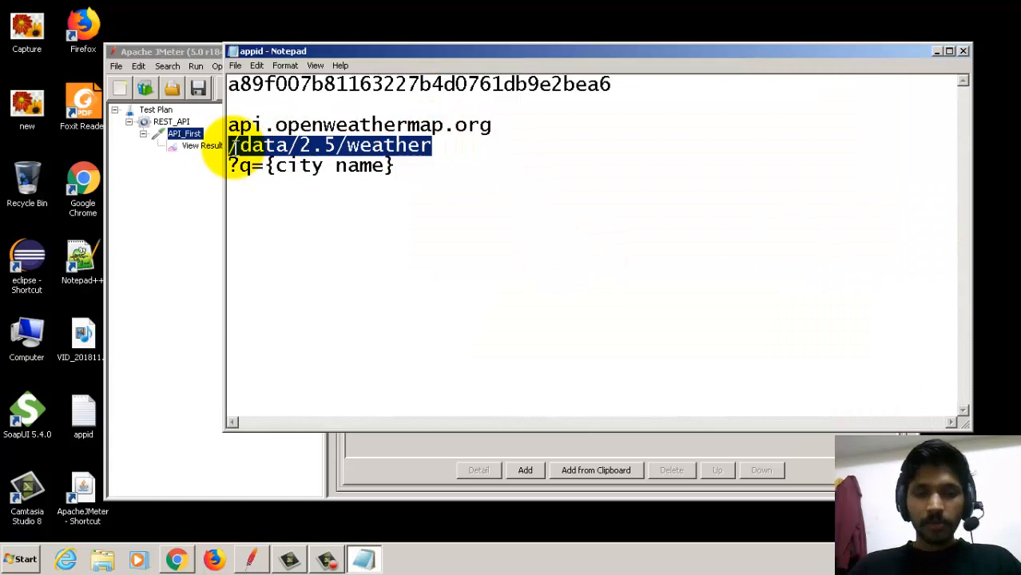
{"action": "left_click", "coordinate": [718, 435]}
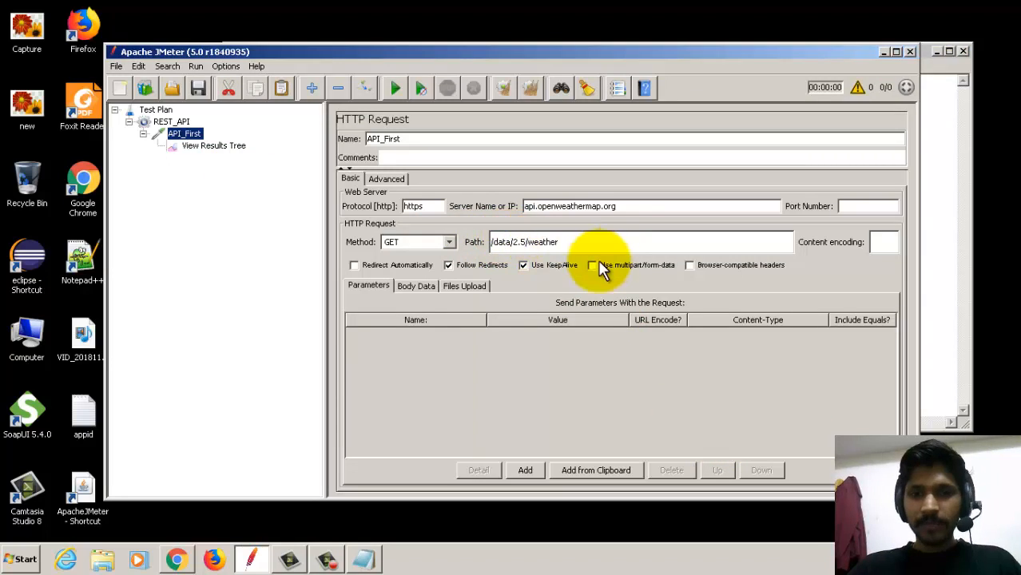
- Switch to the appid note and examine how the API call divides into server name, path and the q={city name} query
{"action": "left_click", "coordinate": [943, 260]}
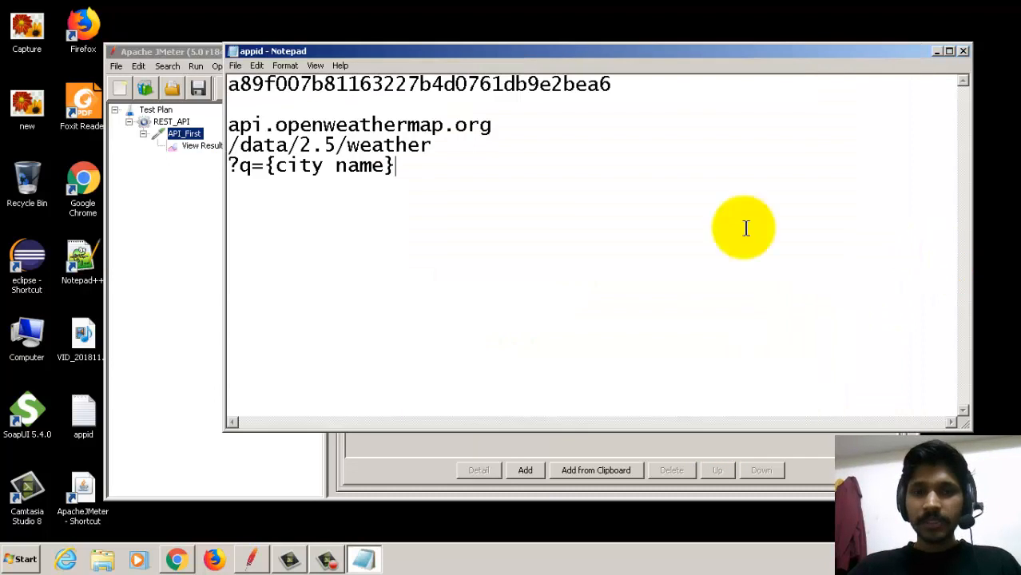
{"action": "left_click_drag", "start_coordinate": [415, 184], "coordinate": [205, 162]}
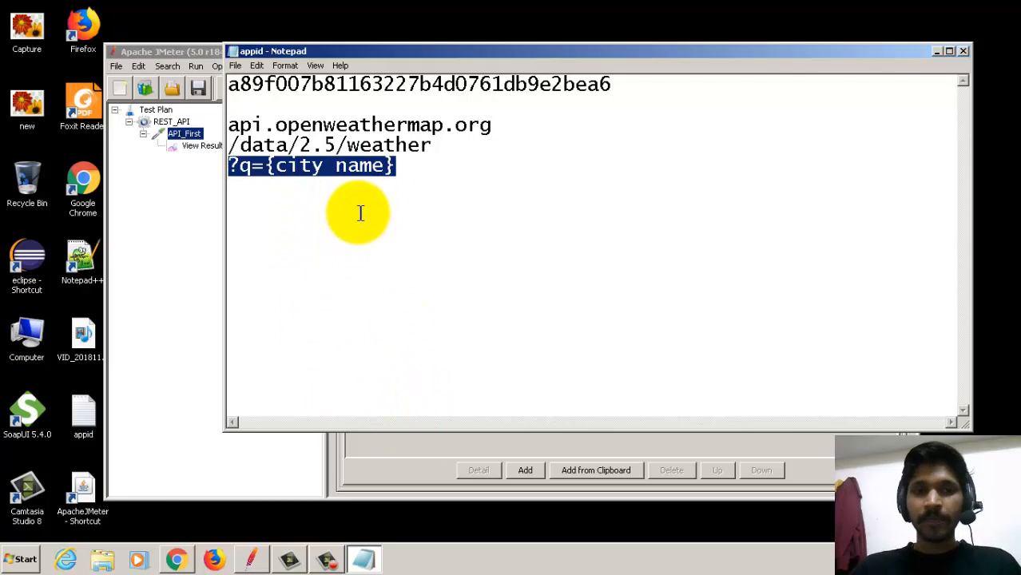
{"action": "left_click", "coordinate": [410, 176]}
{"action": "left_click_drag", "start_coordinate": [410, 176], "coordinate": [240, 178]}
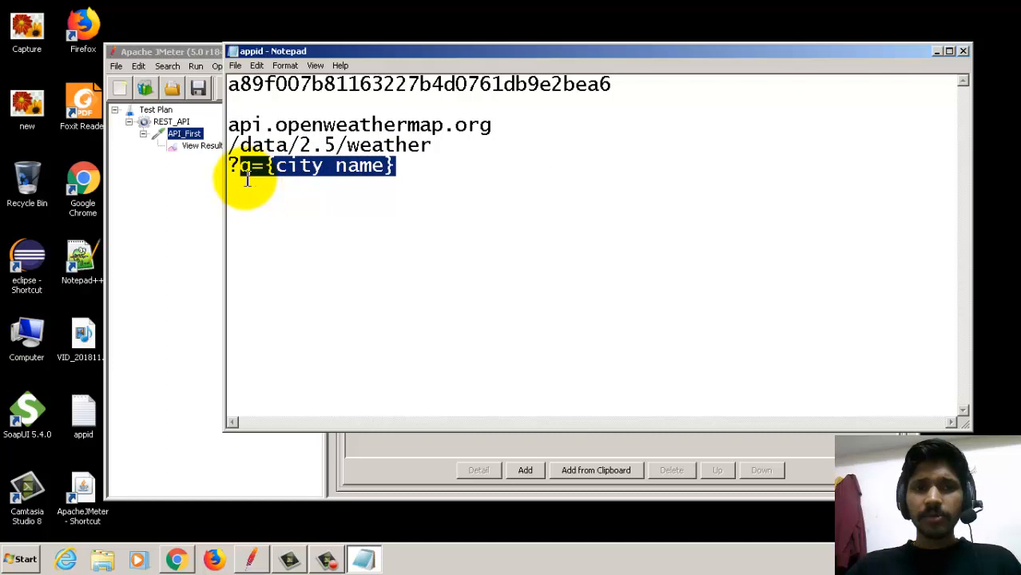
{"action": "double_click", "coordinate": [319, 174]}
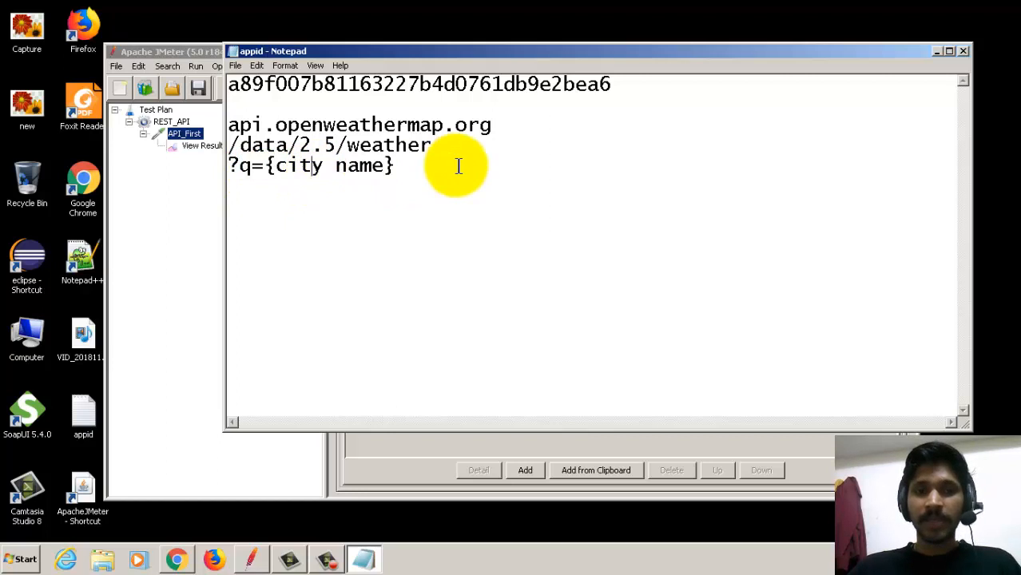
{"action": "left_click_drag", "start_coordinate": [456, 164], "coordinate": [205, 177]}
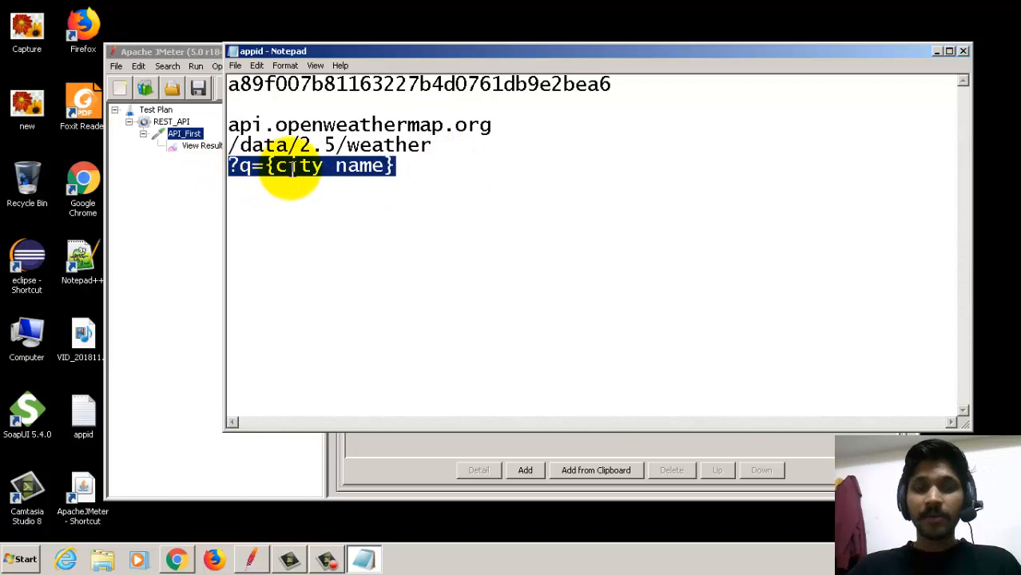
{"action": "left_click_drag", "start_coordinate": [404, 164], "coordinate": [226, 174]}
{"action": "left_click_drag", "start_coordinate": [511, 145], "coordinate": [227, 148]}
{"action": "left_click_drag", "start_coordinate": [543, 126], "coordinate": [228, 125]}
{"action": "left_click_drag", "start_coordinate": [401, 166], "coordinate": [241, 170]}
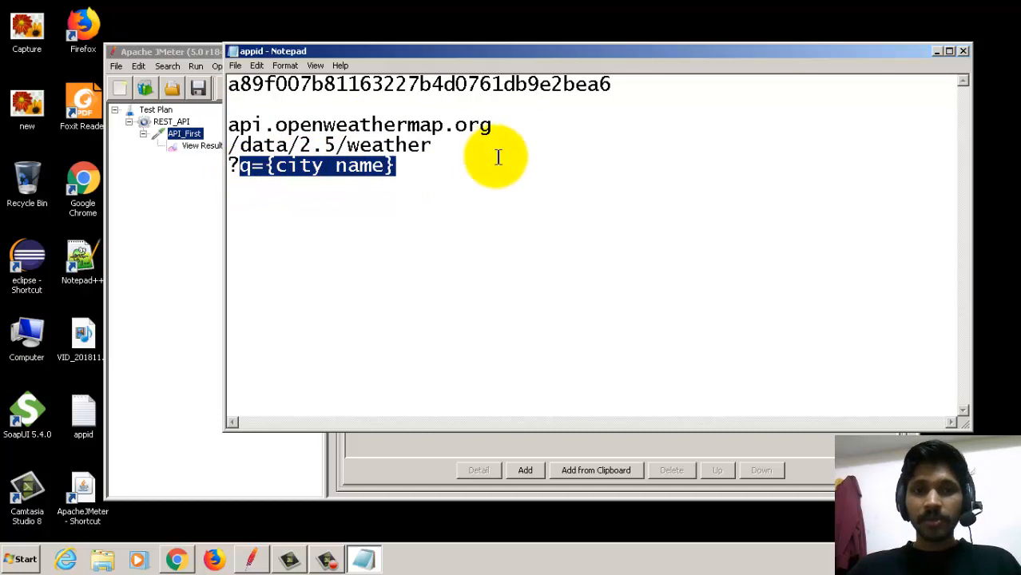
- Switch back to JMeter, maximize its window and add a request parameter named q to API_First, checking the name against the note
{"action": "left_click", "coordinate": [434, 442]}
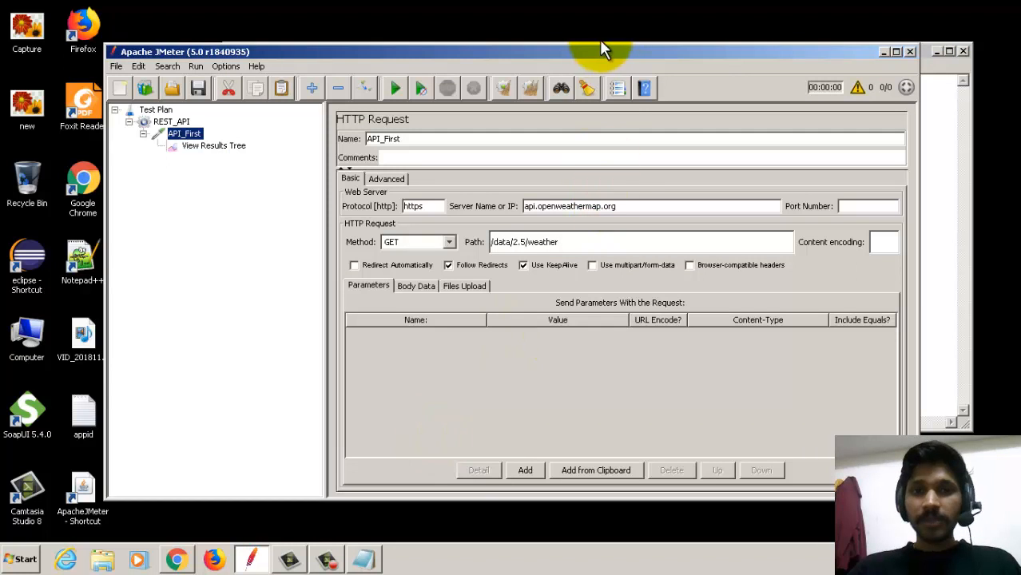
{"action": "left_click_drag", "start_coordinate": [594, 52], "coordinate": [597, 1]}
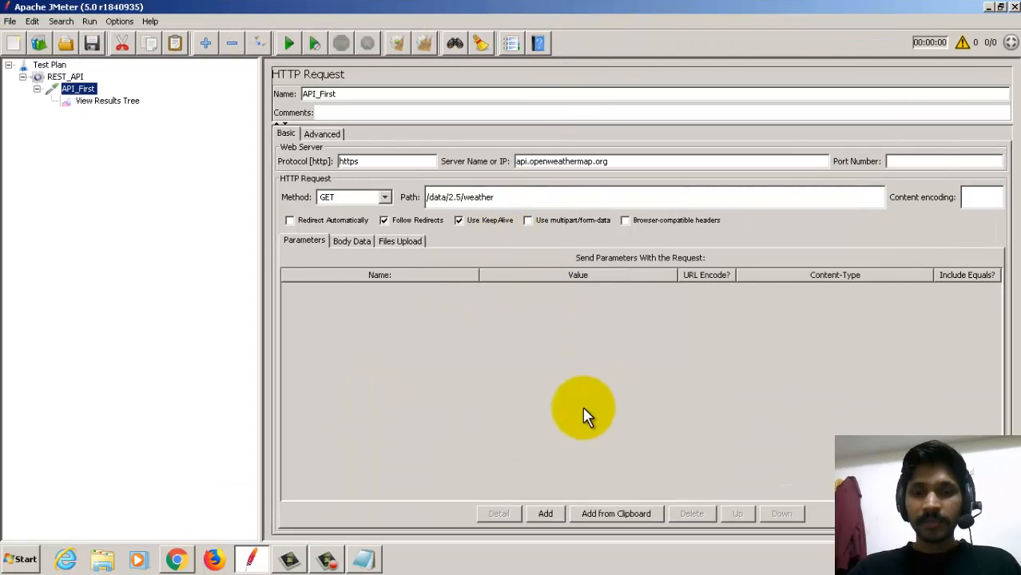
{"action": "left_click", "coordinate": [545, 513]}
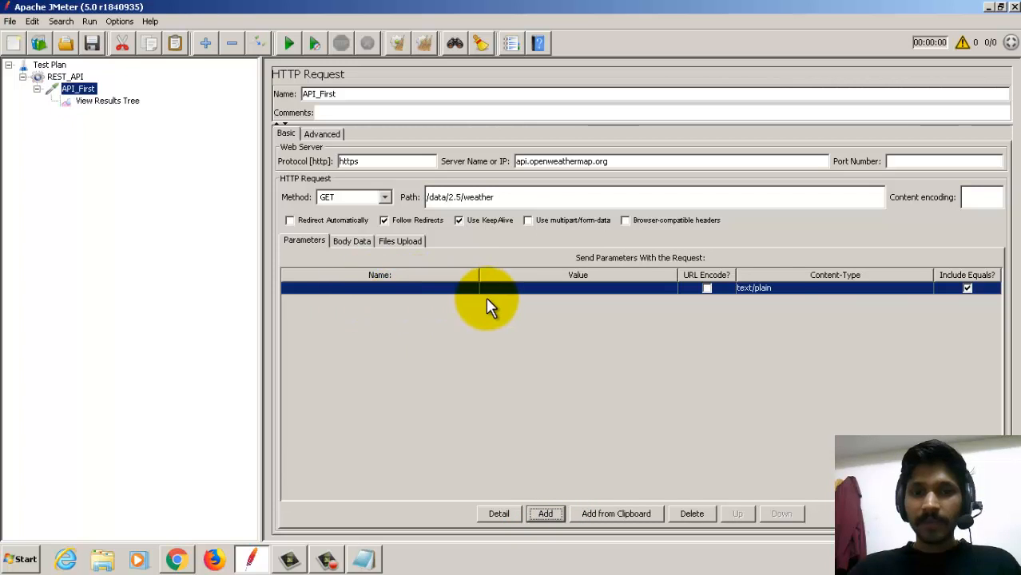
{"action": "double_click", "coordinate": [392, 290]}
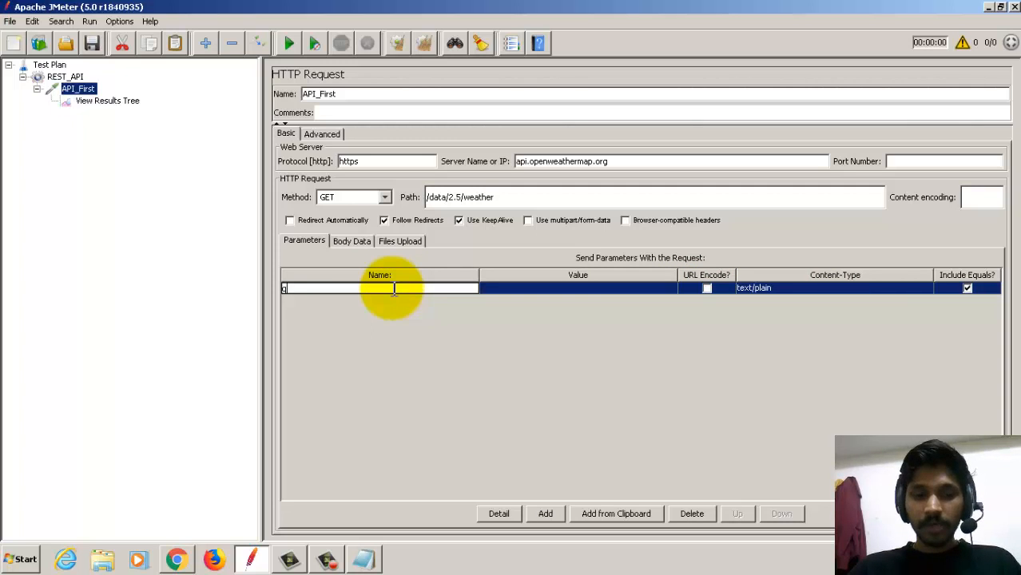
{"action": "left_click", "coordinate": [363, 559]}
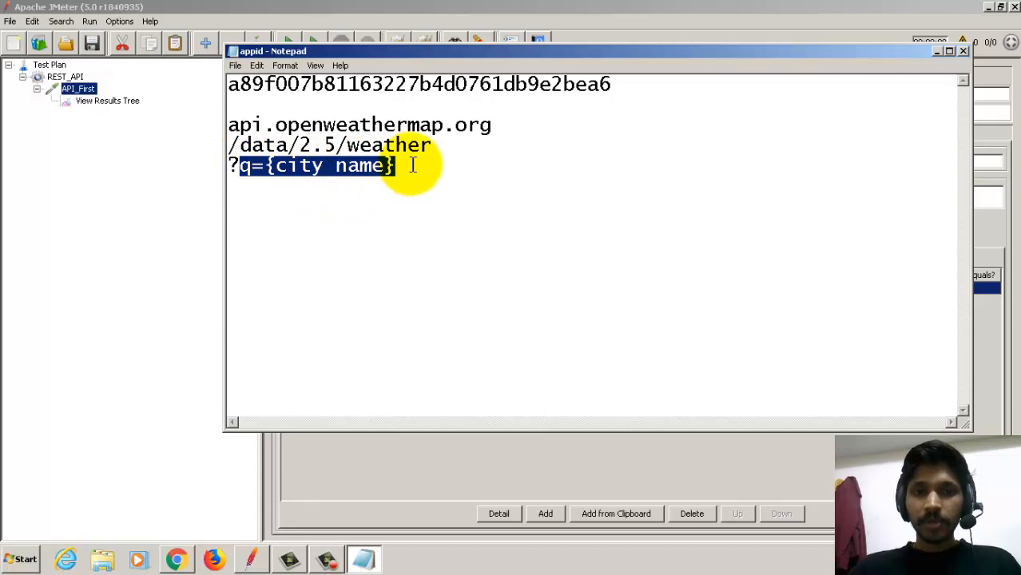
{"action": "left_click", "coordinate": [938, 53]}
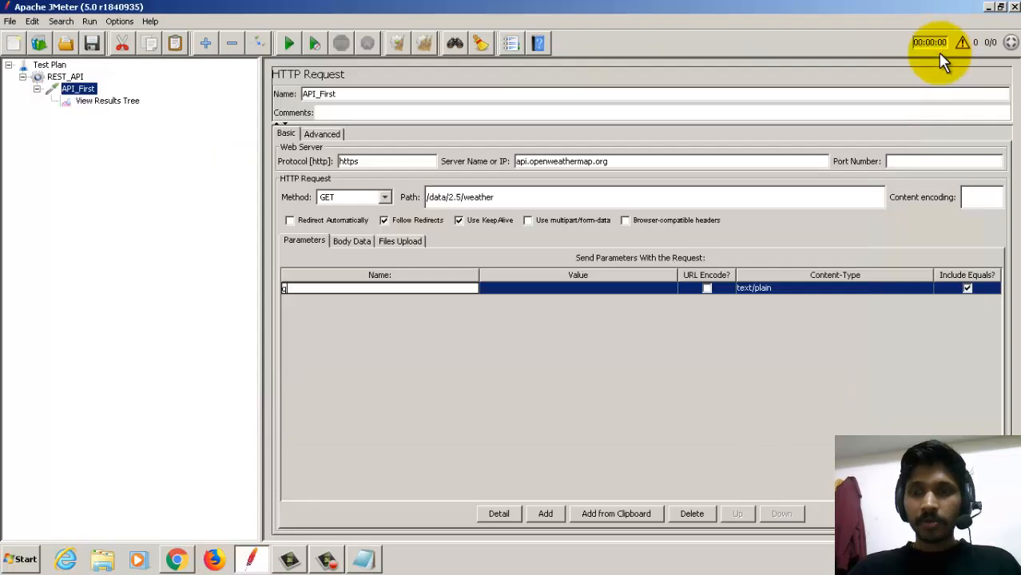
- Set the value of the q parameter to NewDelhi
{"action": "left_click", "coordinate": [513, 293]}
{"action": "left_click", "coordinate": [516, 290]}
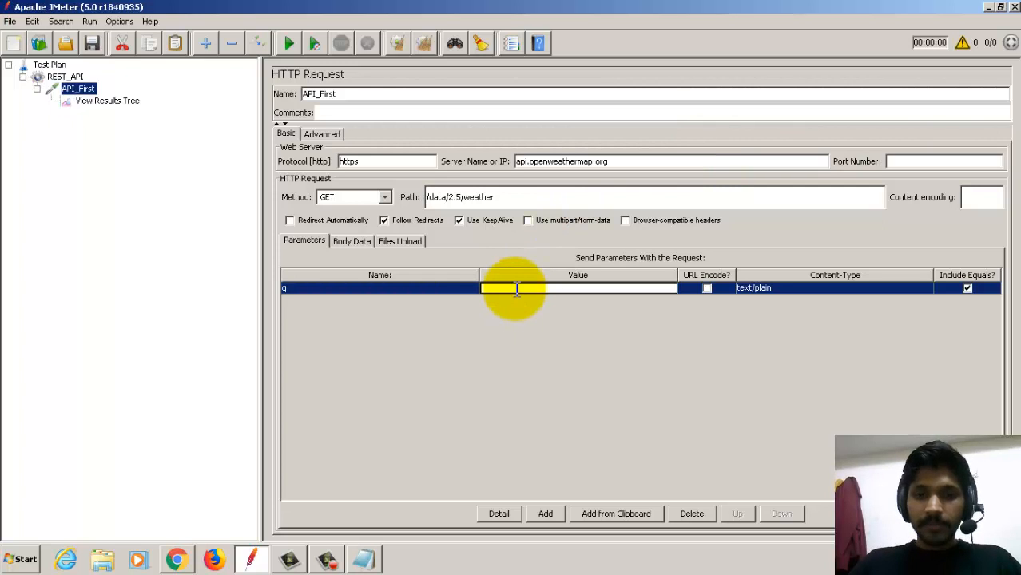
{"action": "type", "text": "N"}
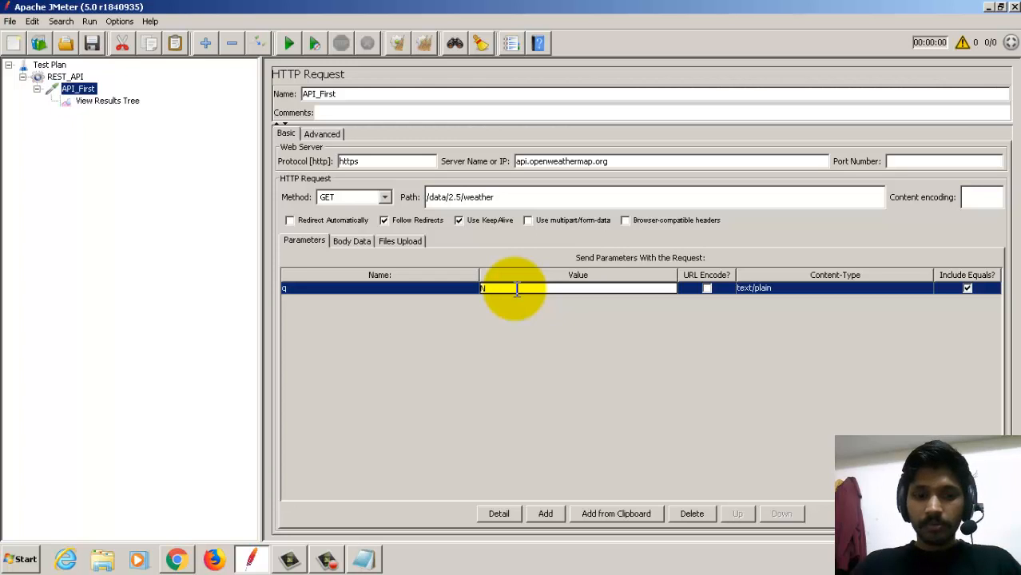
{"action": "type", "text": "ewDe"}
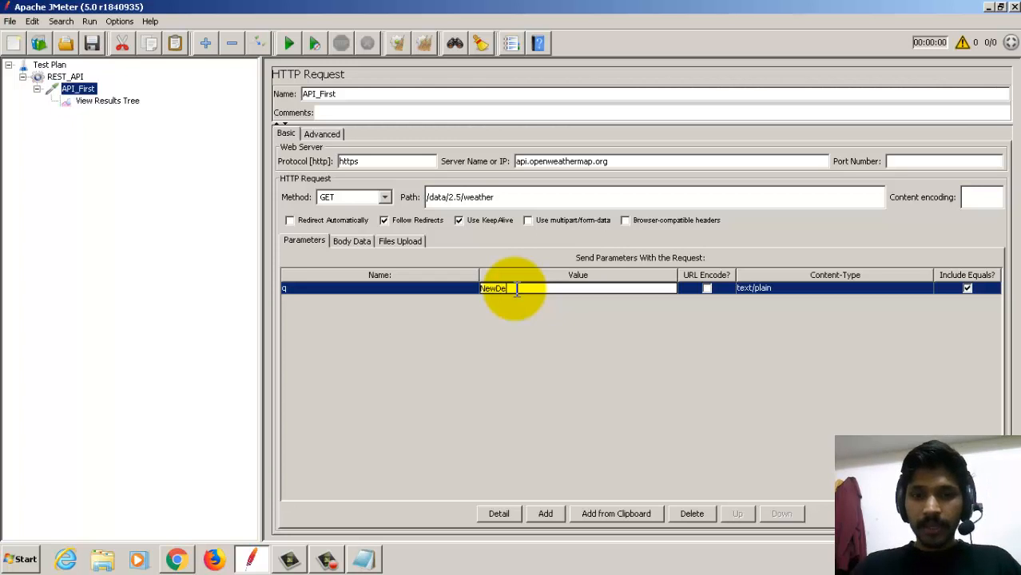
{"action": "type", "text": "lhi"}
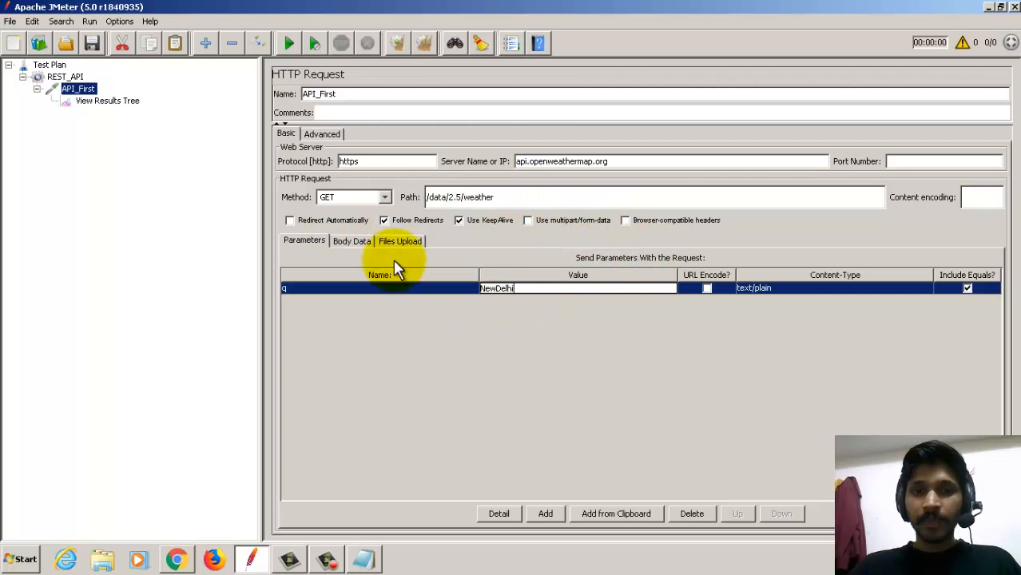
{"action": "left_click", "coordinate": [410, 287]}
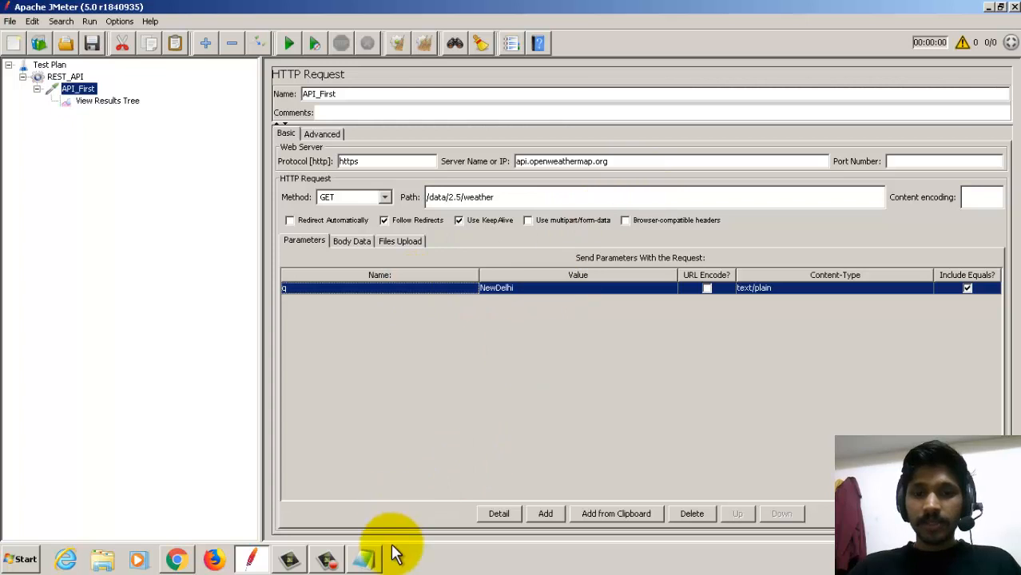
- Place the appid note below the API_First parameter row and compare its key, server name, path and query with the request fields
{"action": "left_click", "coordinate": [382, 562]}
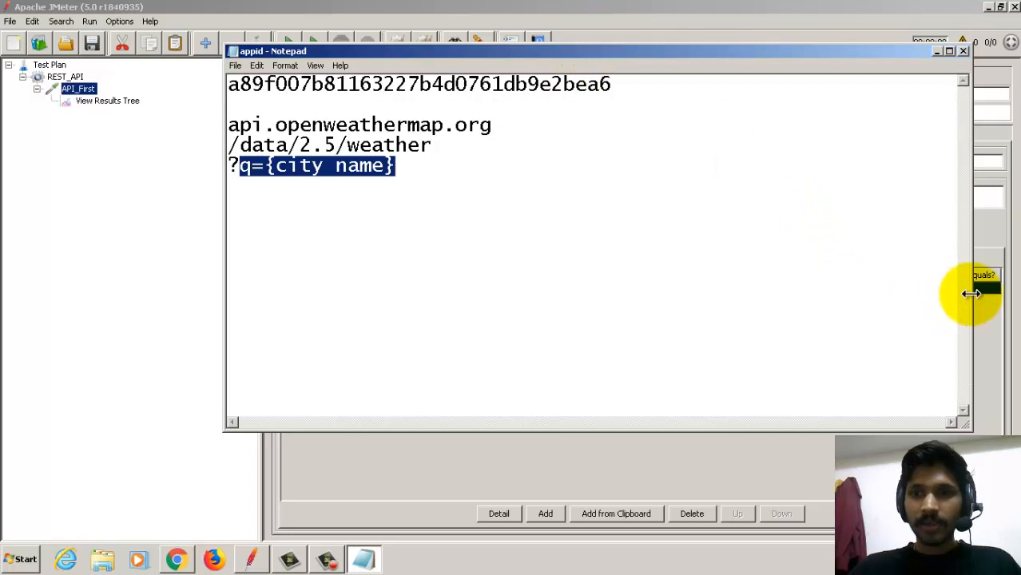
{"action": "left_click_drag", "start_coordinate": [972, 289], "coordinate": [628, 279]}
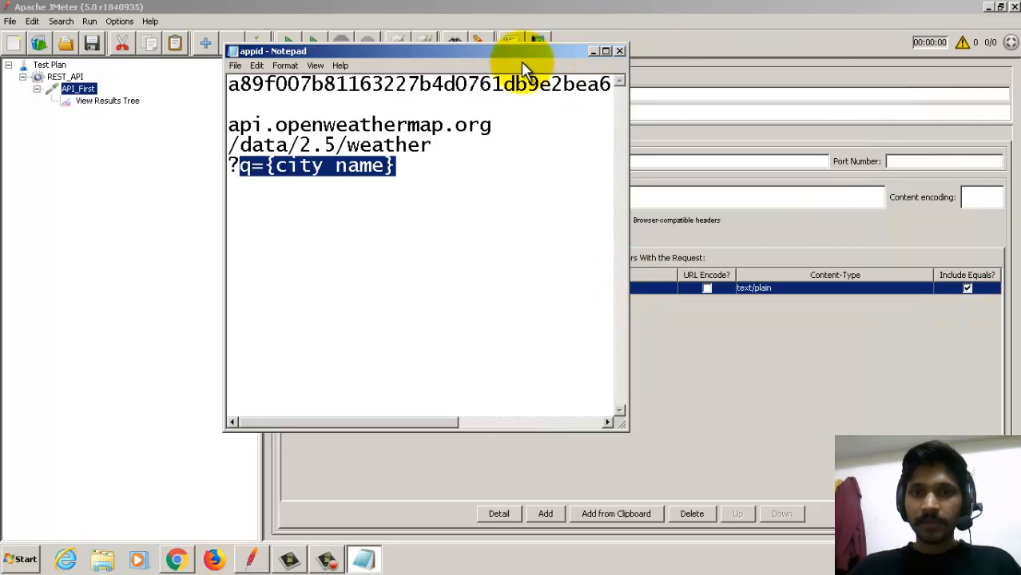
{"action": "left_click_drag", "start_coordinate": [515, 47], "coordinate": [701, 312]}
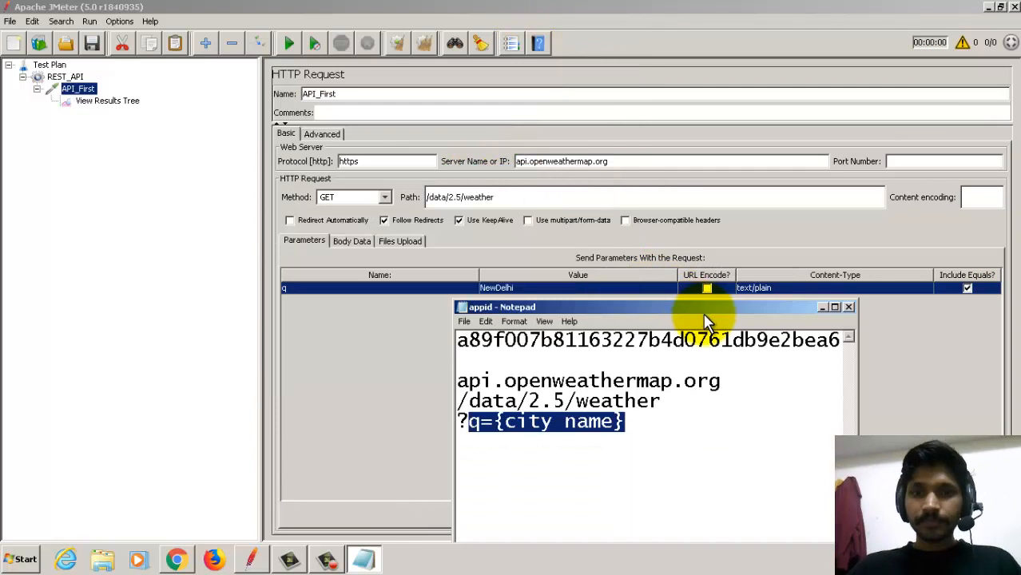
{"action": "left_click_drag", "start_coordinate": [461, 347], "coordinate": [727, 366]}
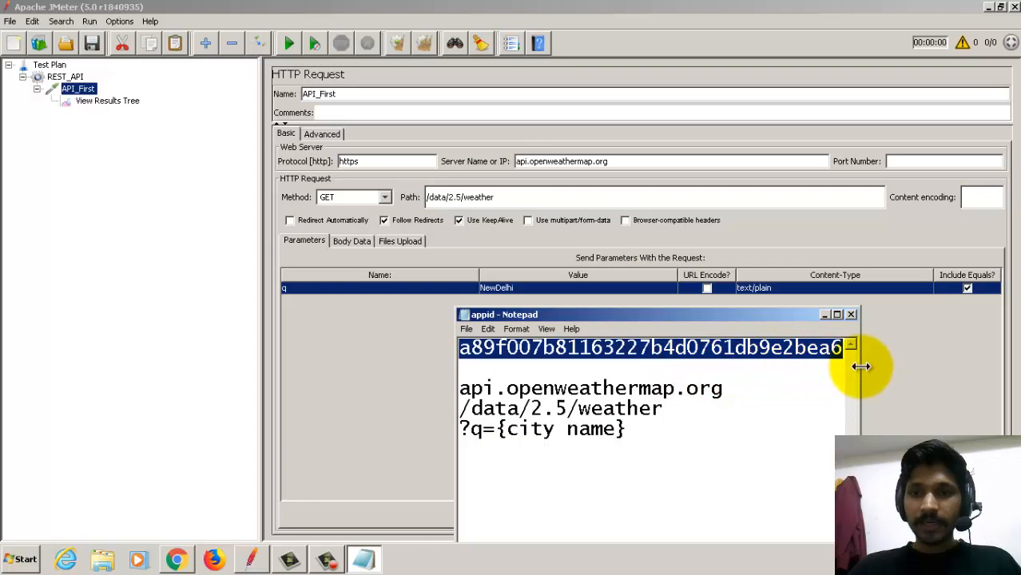
{"action": "left_click_drag", "start_coordinate": [860, 366], "coordinate": [475, 349]}
{"action": "left_click", "coordinate": [527, 356]}
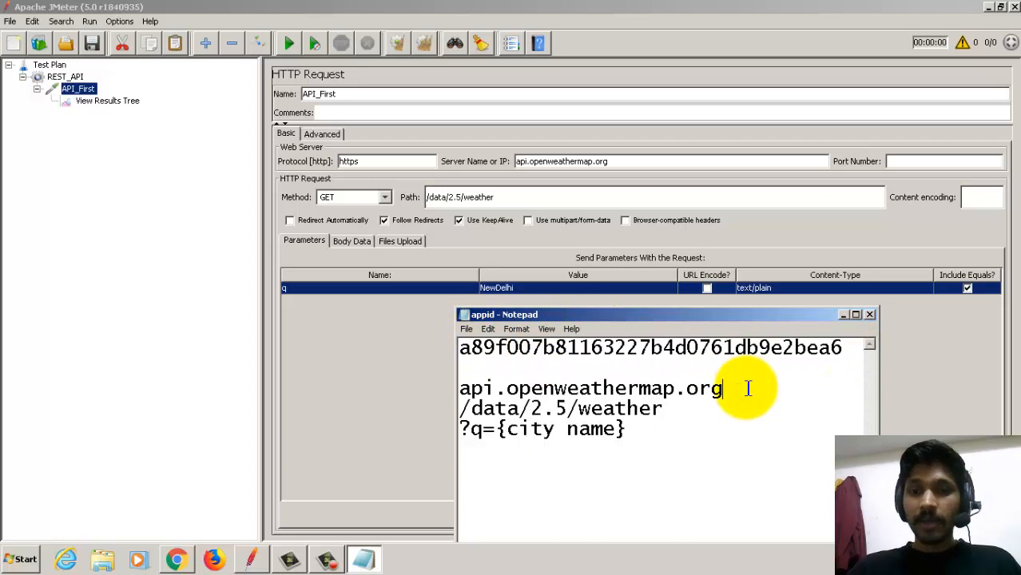
{"action": "left_click_drag", "start_coordinate": [745, 383], "coordinate": [484, 379]}
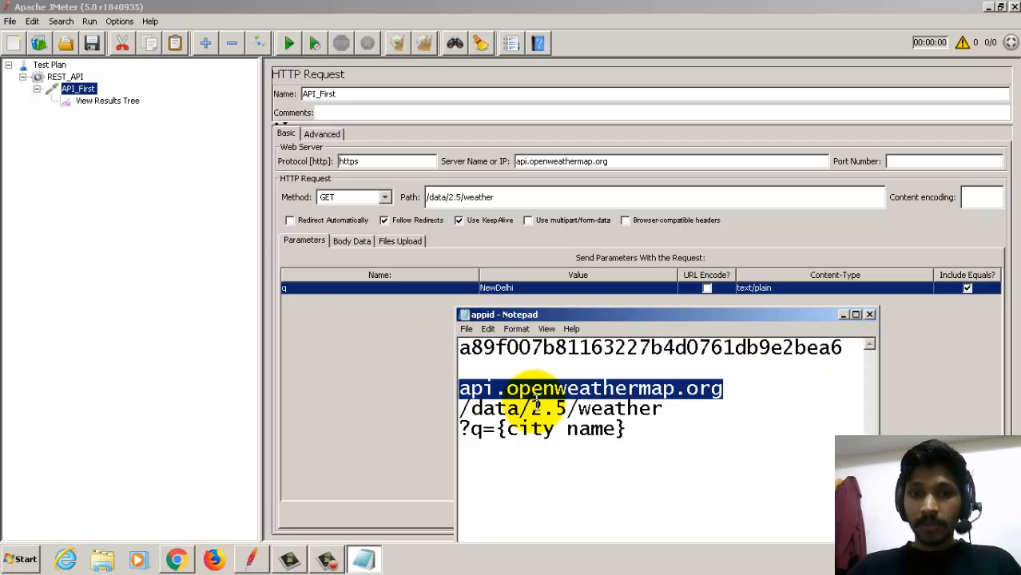
{"action": "left_click", "coordinate": [691, 410]}
{"action": "left_click_drag", "start_coordinate": [679, 410], "coordinate": [472, 405]}
{"action": "left_click_drag", "start_coordinate": [667, 436], "coordinate": [460, 430]}
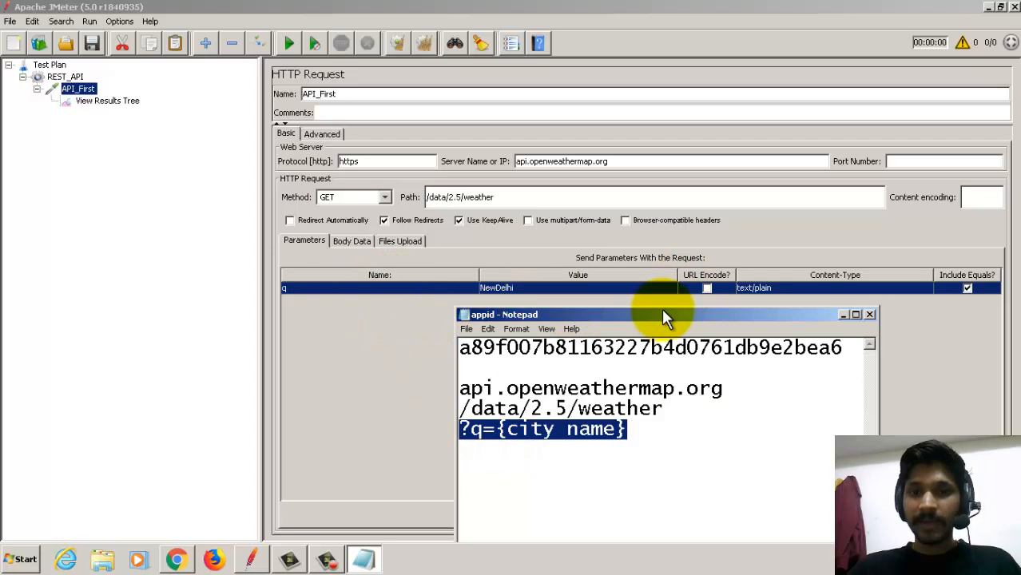
{"action": "left_click", "coordinate": [841, 315]}
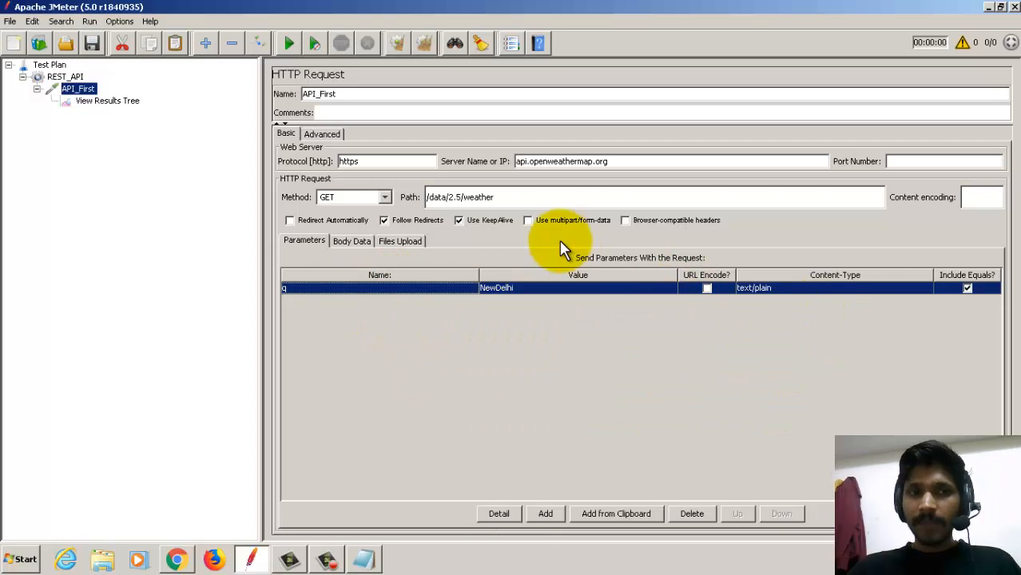
- Run the test plan with View Results Tree open, saving the plan first as api in the bin folder
{"action": "left_click", "coordinate": [115, 100]}
{"action": "left_click", "coordinate": [288, 45]}
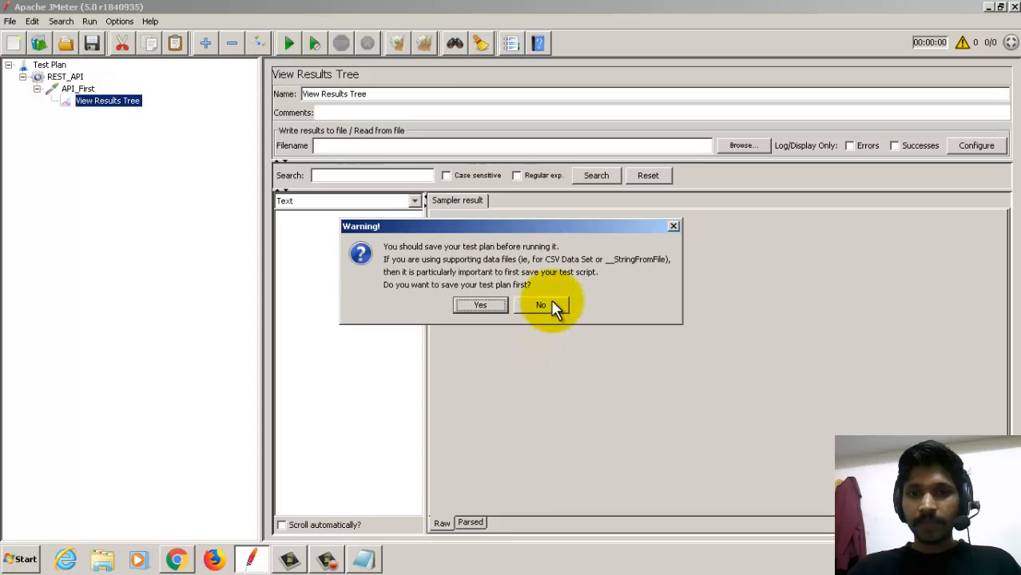
{"action": "left_click", "coordinate": [489, 305]}
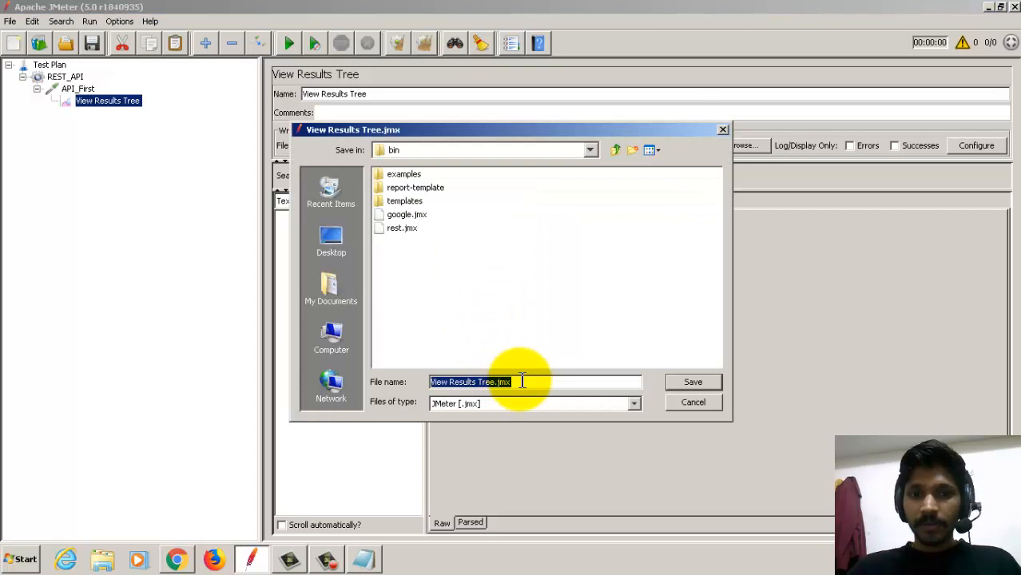
{"action": "type", "text": "api"}
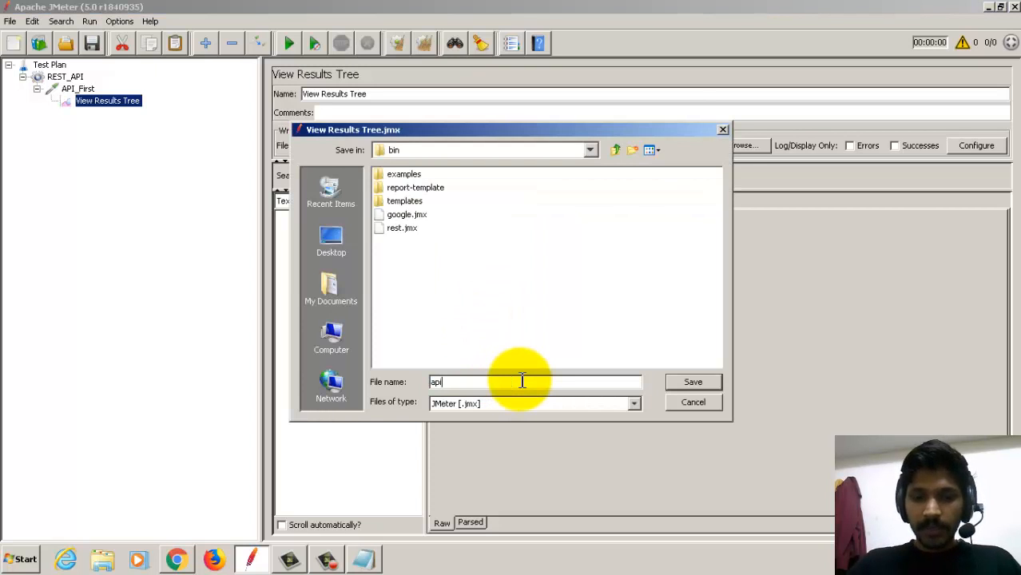
{"action": "left_click", "coordinate": [692, 382]}
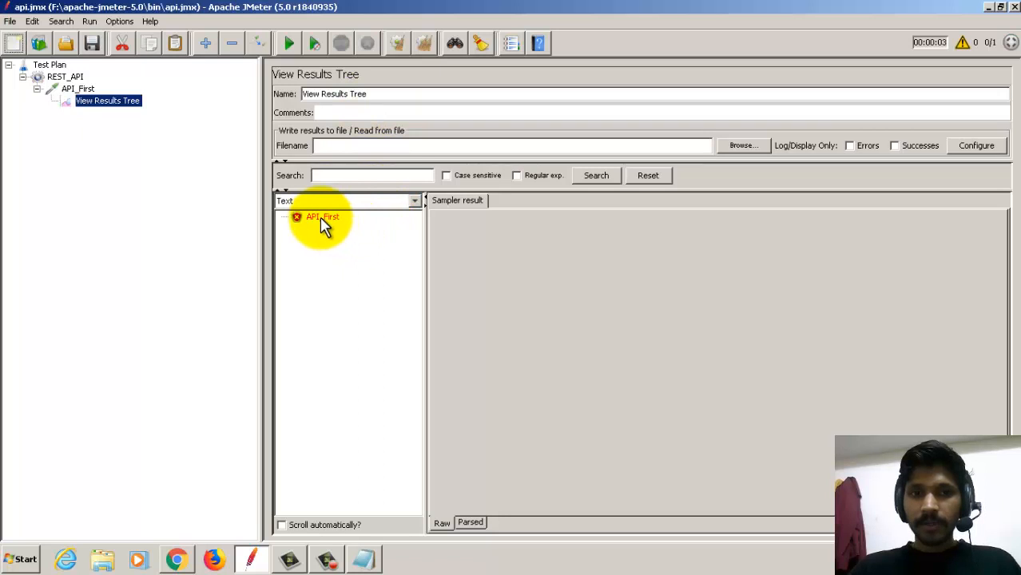
- Examine the API_First result in View Results Tree, checking the response code, the response message and the response body
{"action": "left_click", "coordinate": [323, 217]}
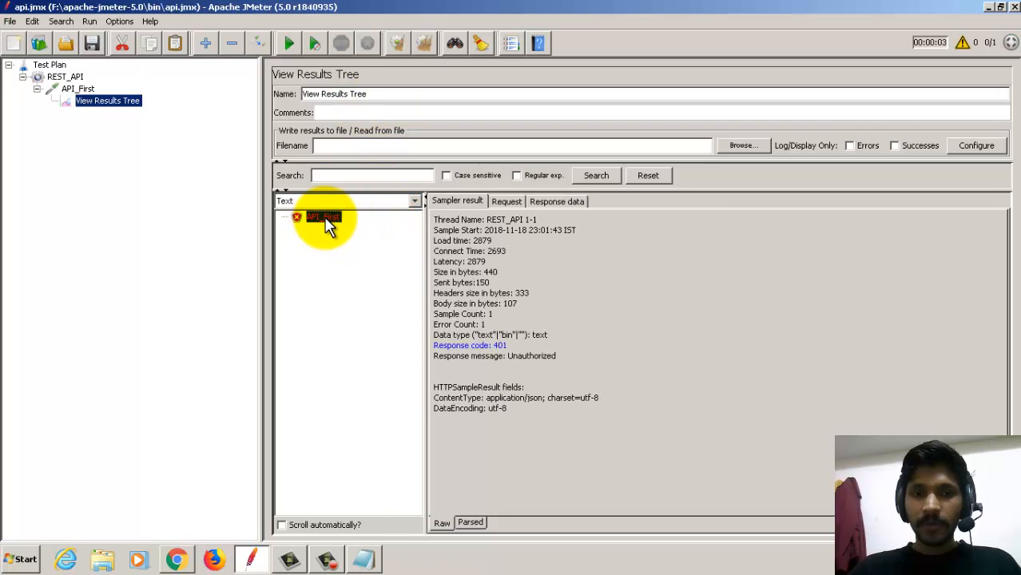
{"action": "left_click_drag", "start_coordinate": [518, 352], "coordinate": [447, 344]}
{"action": "left_click", "coordinate": [535, 349]}
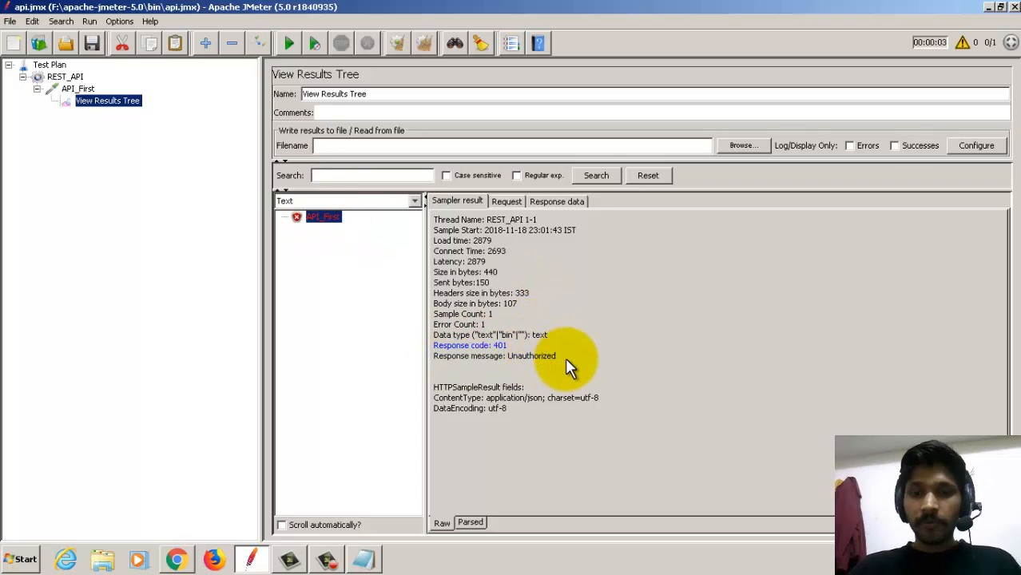
{"action": "left_click_drag", "start_coordinate": [564, 357], "coordinate": [428, 356]}
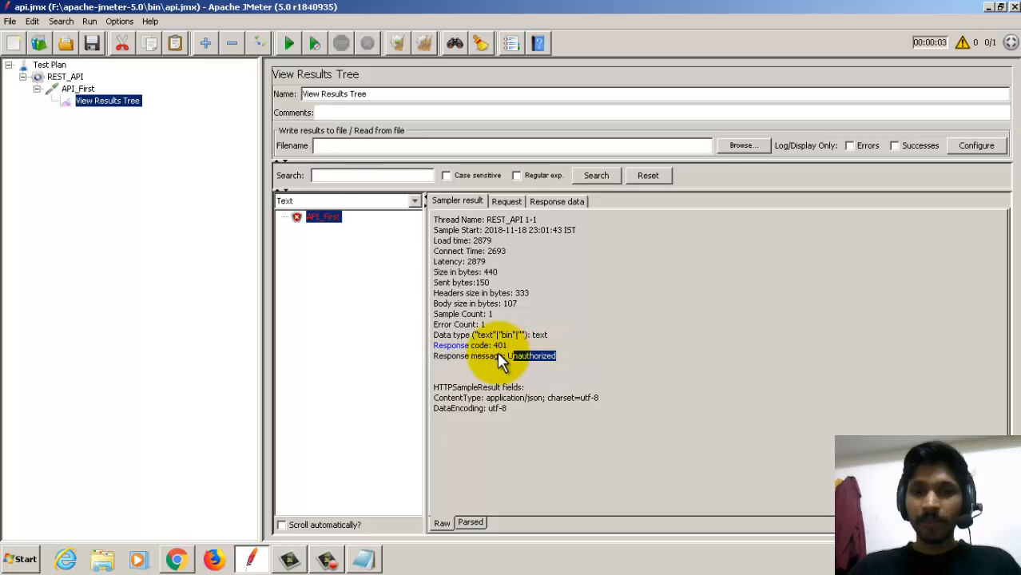
{"action": "left_click", "coordinate": [559, 202]}
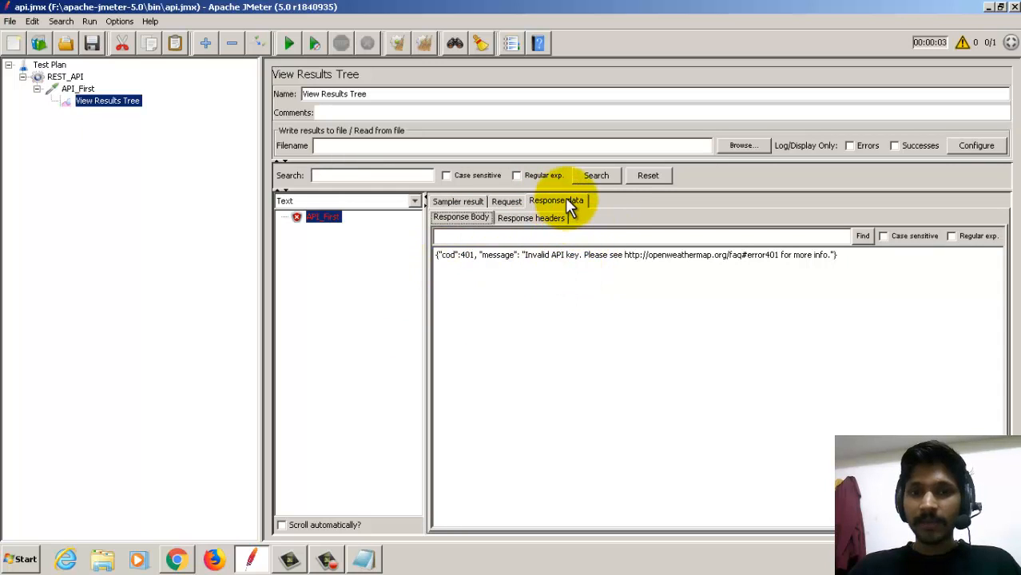
{"action": "left_click", "coordinate": [565, 199]}
{"action": "left_click", "coordinate": [458, 256]}
{"action": "left_click_drag", "start_coordinate": [461, 260], "coordinate": [578, 252]}
{"action": "left_click", "coordinate": [527, 257]}
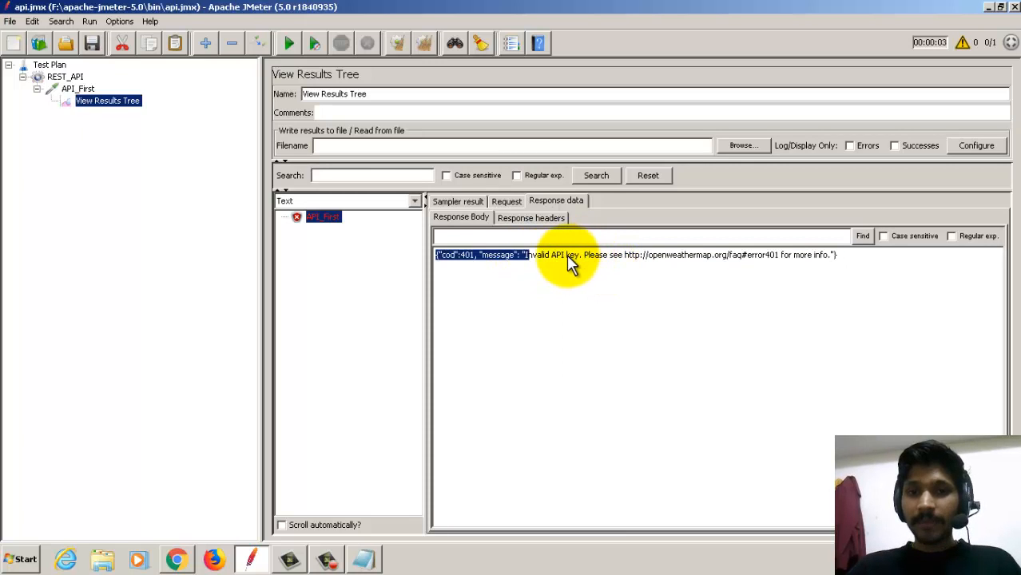
{"action": "left_click", "coordinate": [567, 255]}
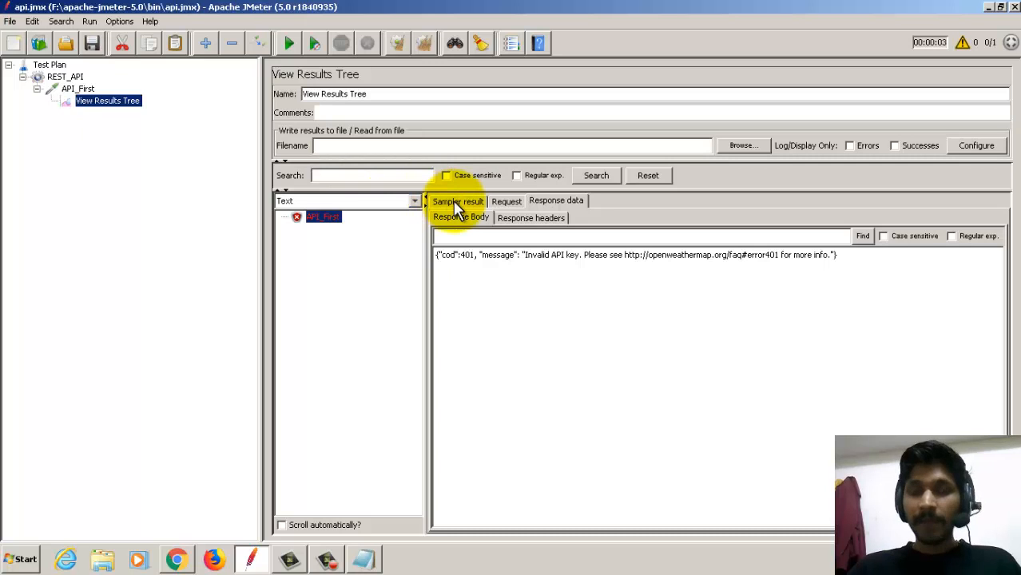
- Add a second request parameter named appid to the API_First HTTP request
{"action": "left_click", "coordinate": [80, 88]}
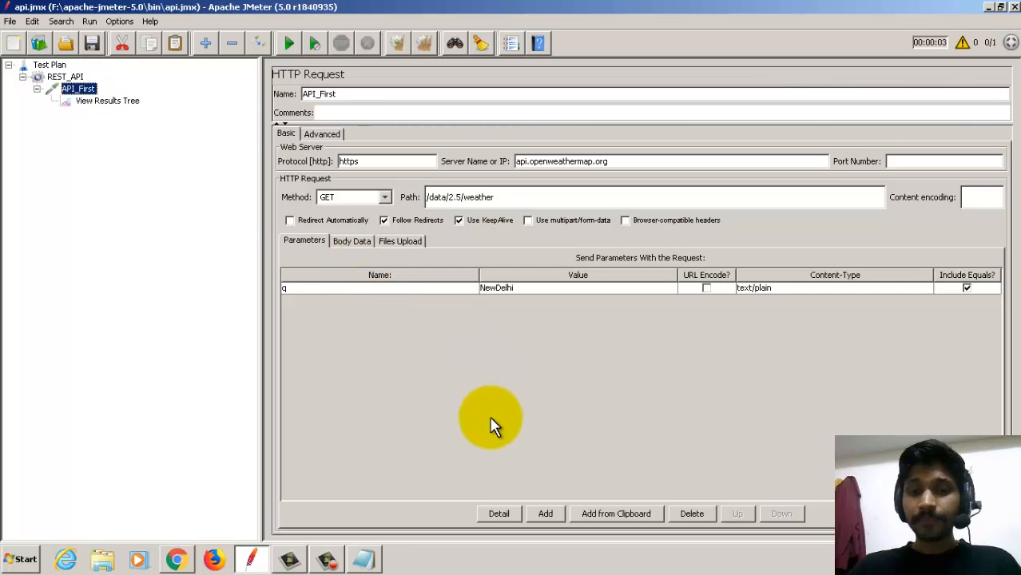
{"action": "left_click", "coordinate": [547, 514]}
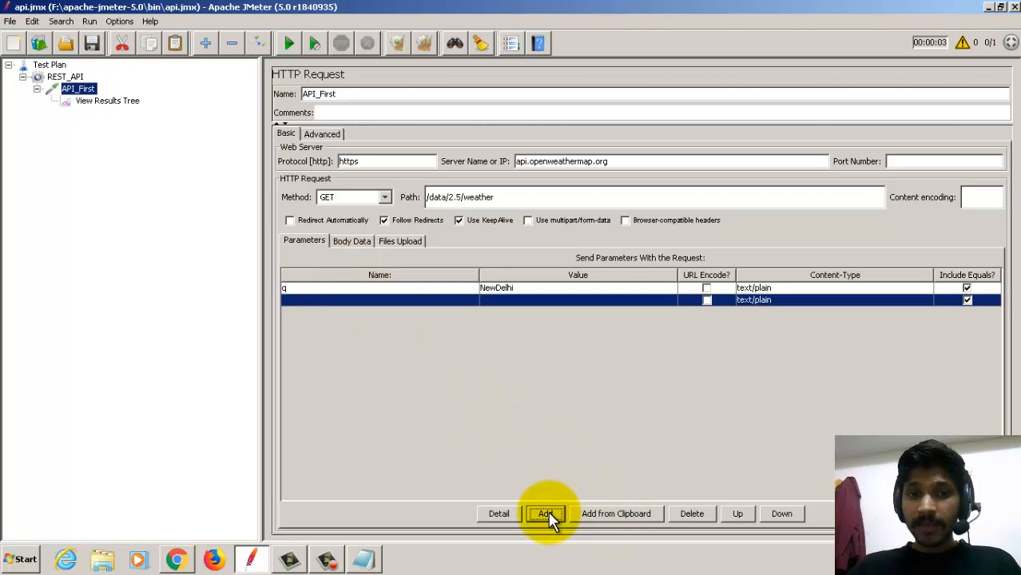
{"action": "left_click", "coordinate": [383, 299]}
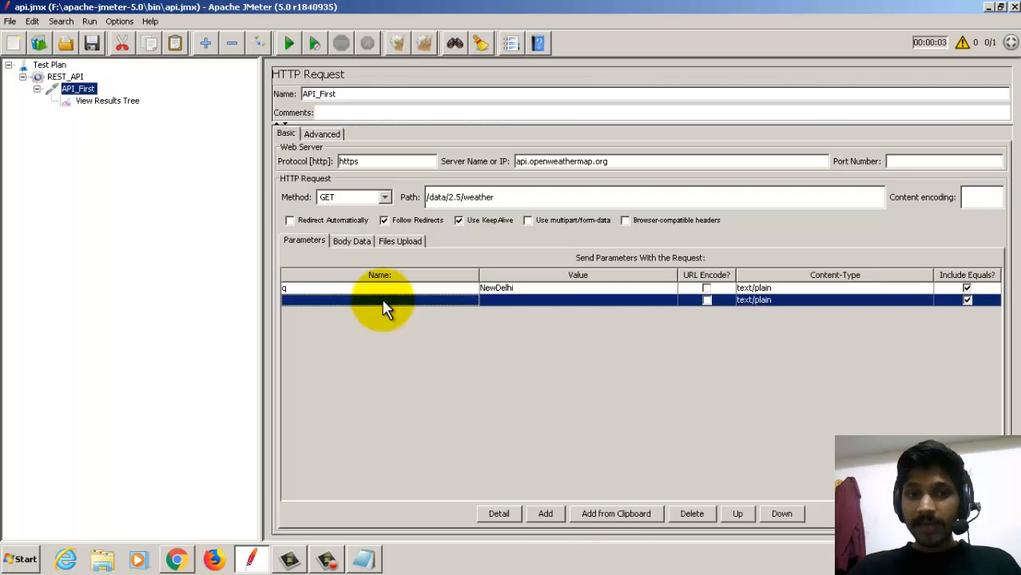
{"action": "double_click", "coordinate": [439, 302]}
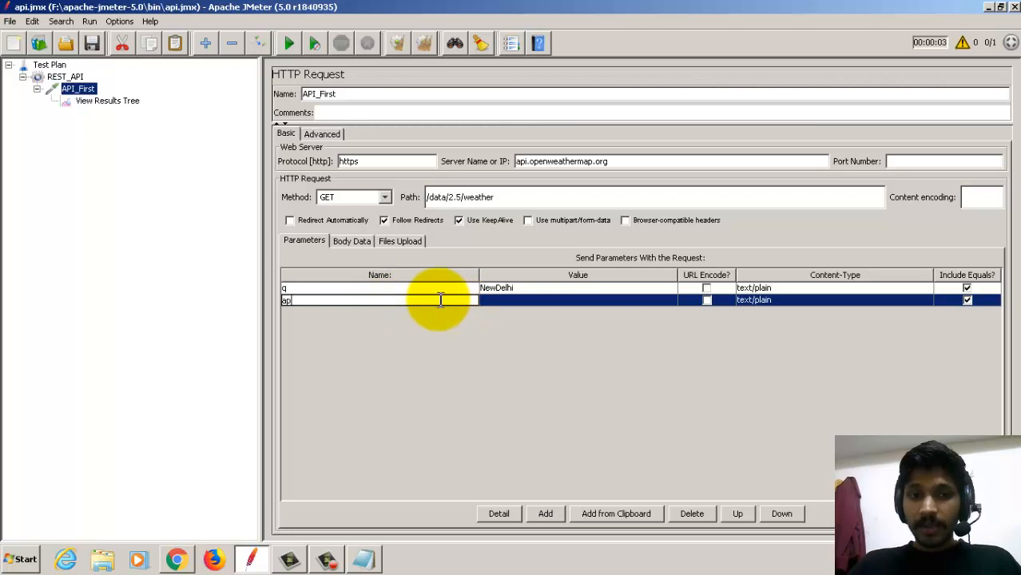
{"action": "type", "text": "appid"}
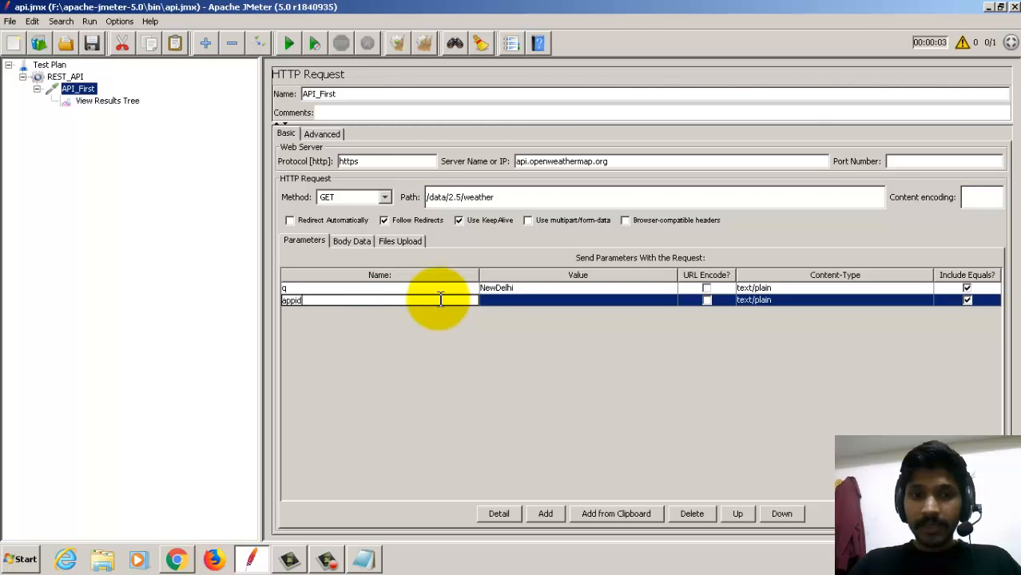
{"action": "left_click_drag", "start_coordinate": [269, 296], "coordinate": [328, 302]}
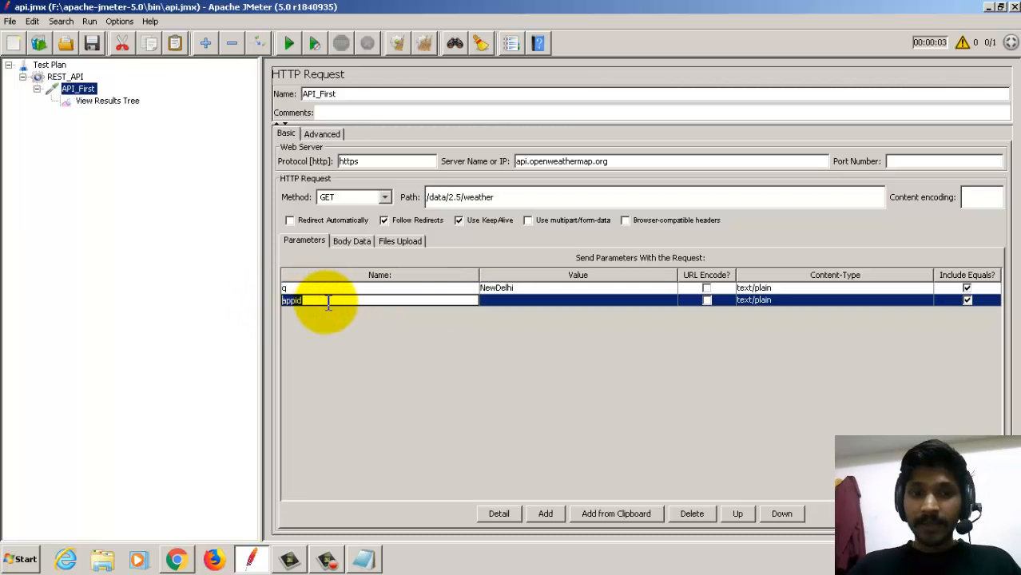
{"action": "left_click", "coordinate": [328, 302]}
- Copy the API key from the appid note and paste it as the value of the appid parameter
{"action": "left_click", "coordinate": [514, 298]}
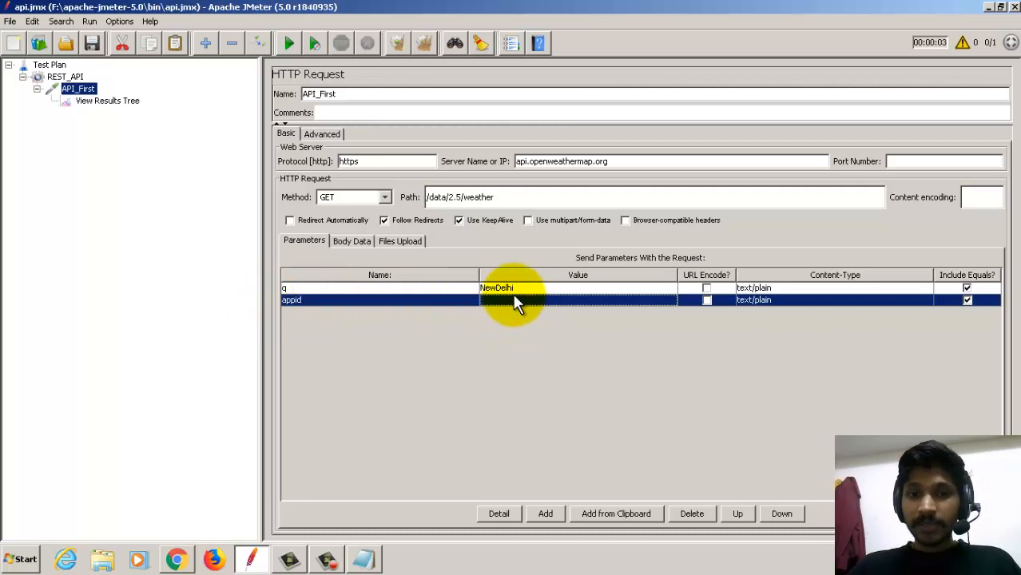
{"action": "left_click", "coordinate": [365, 561]}
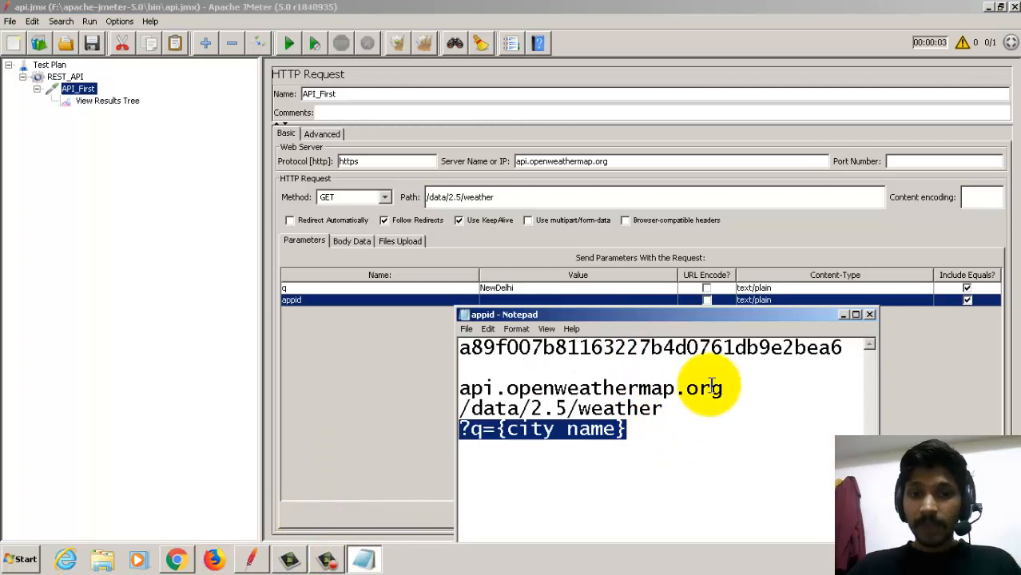
{"action": "left_click_drag", "start_coordinate": [847, 348], "coordinate": [433, 347]}
{"action": "key", "text": "ctrl+c"}
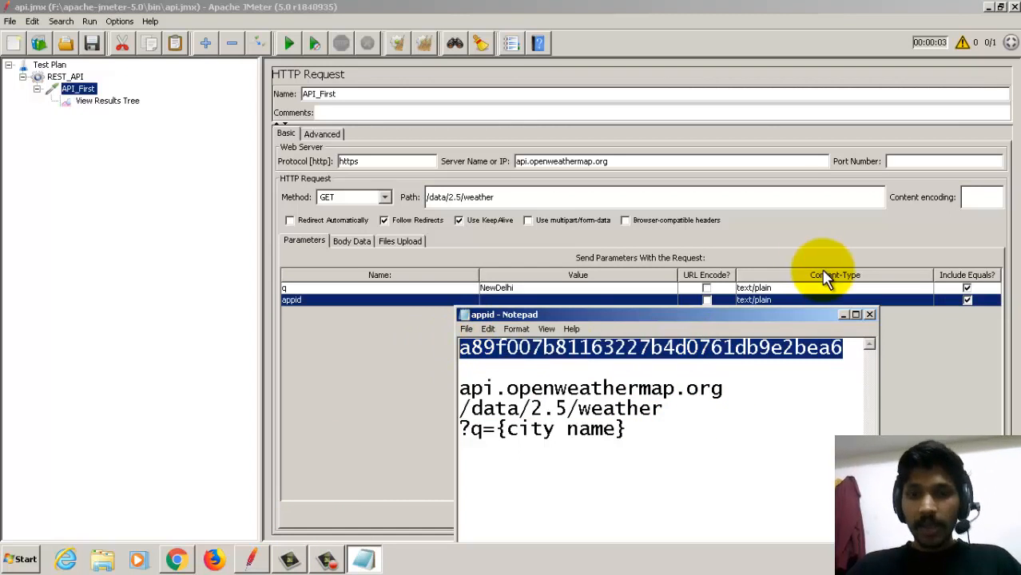
{"action": "left_click", "coordinate": [842, 314]}
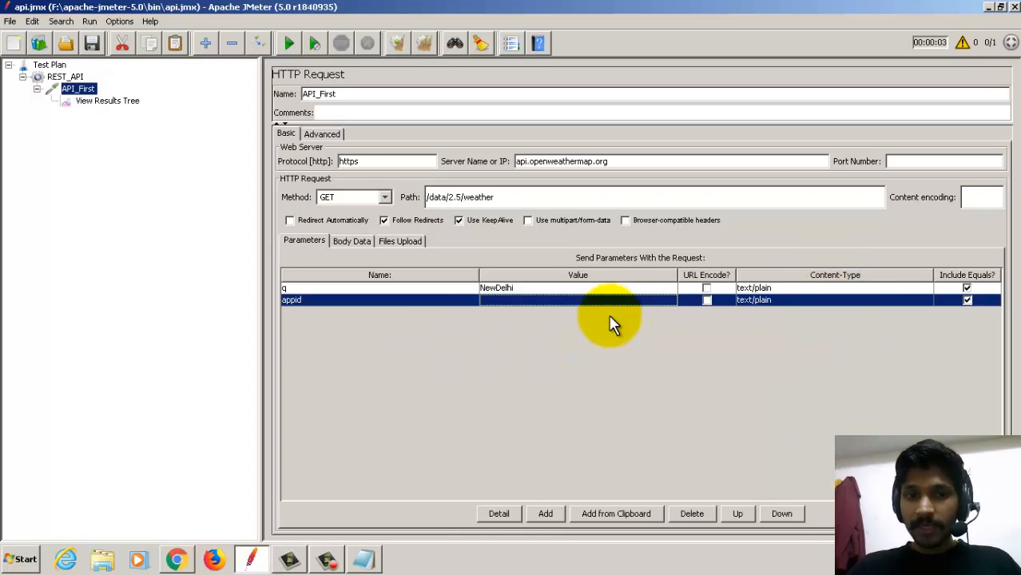
{"action": "double_click", "coordinate": [548, 299]}
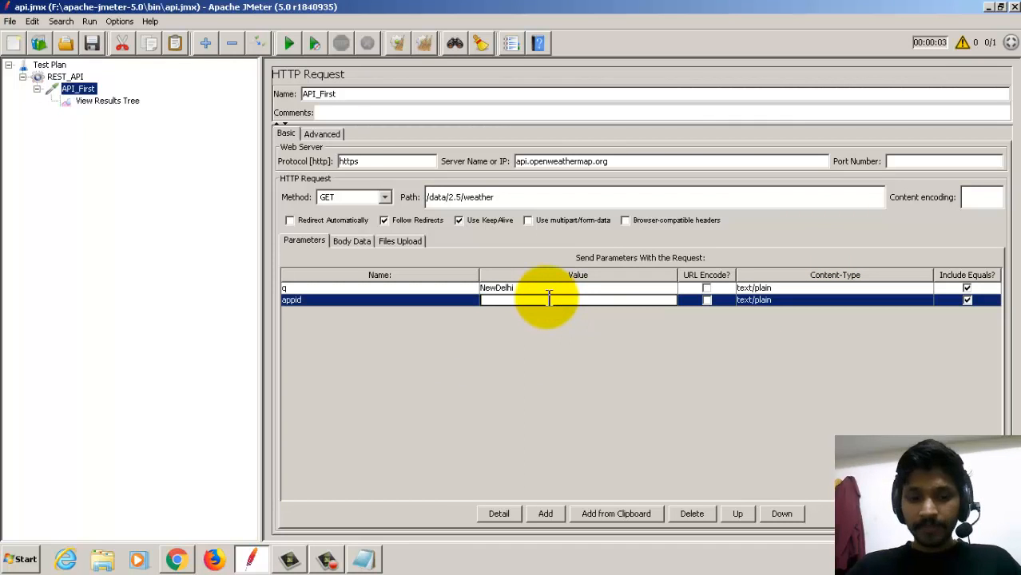
{"action": "key", "text": "ctrl+v"}
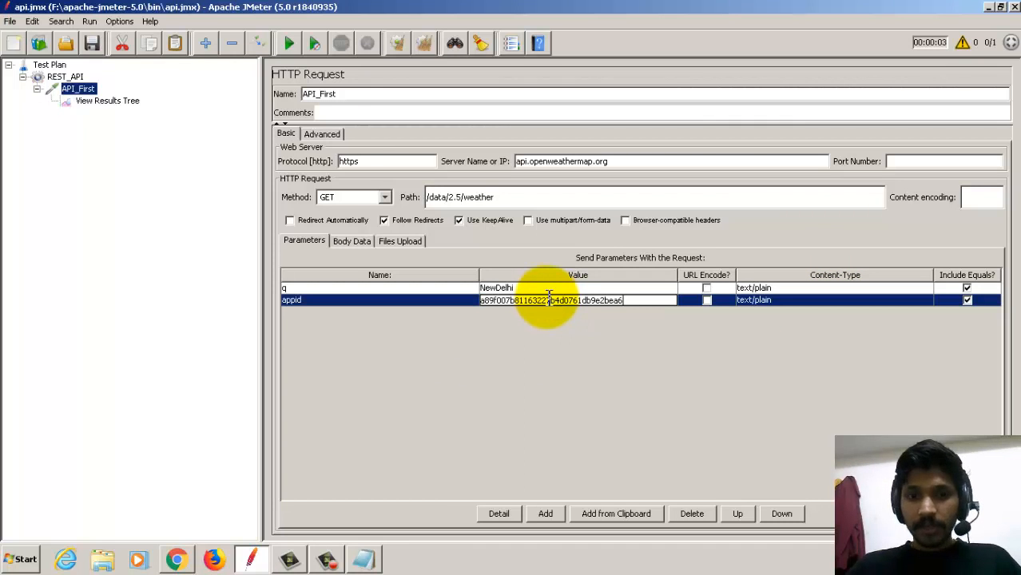
- Clear the old results in View Results Tree and run the test plan again
{"action": "left_click", "coordinate": [95, 100]}
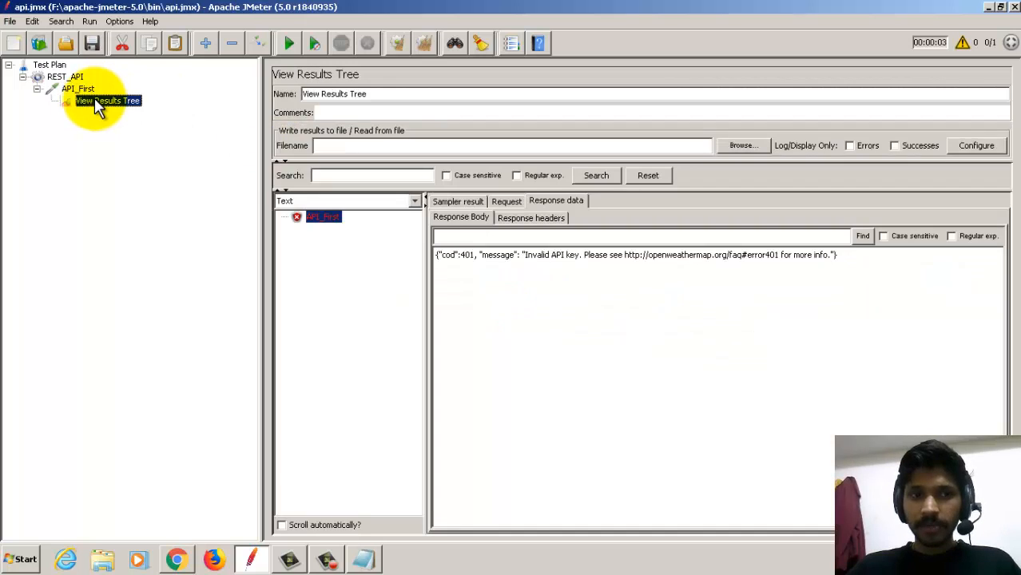
{"action": "left_click", "coordinate": [397, 41]}
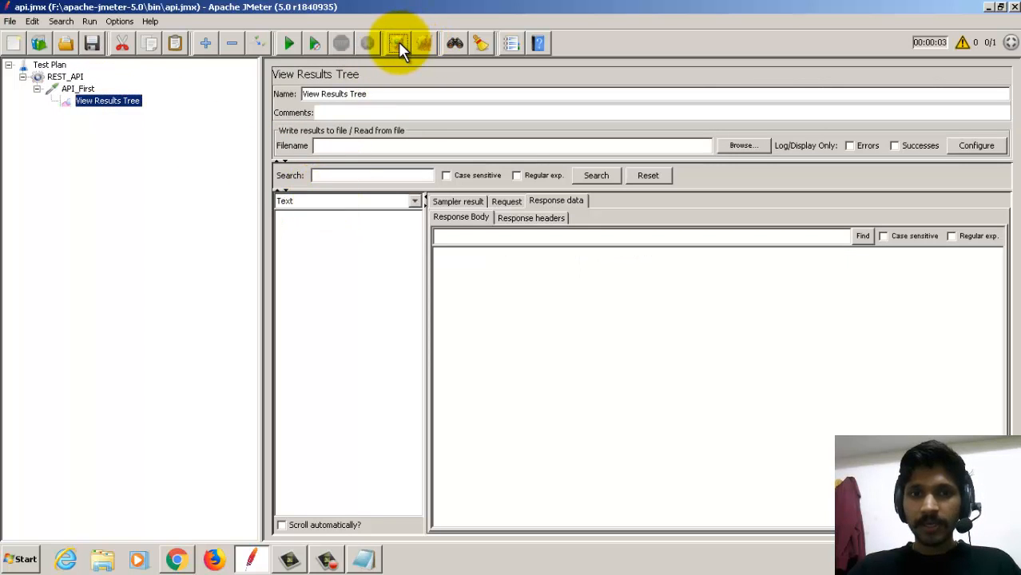
{"action": "left_click", "coordinate": [289, 43]}
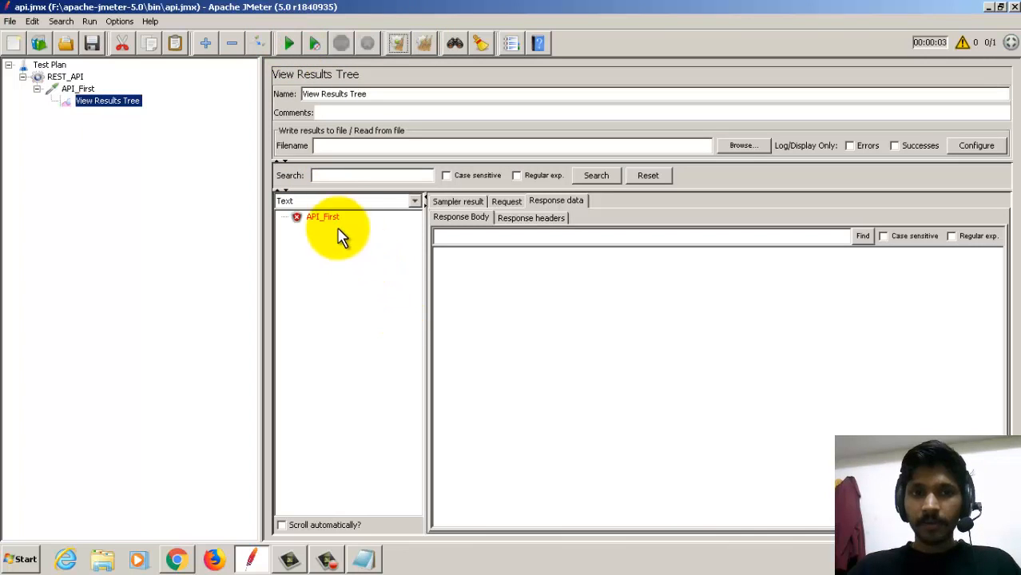
- Check the new API_First result's response body, response code and response message
{"action": "left_click", "coordinate": [322, 218]}
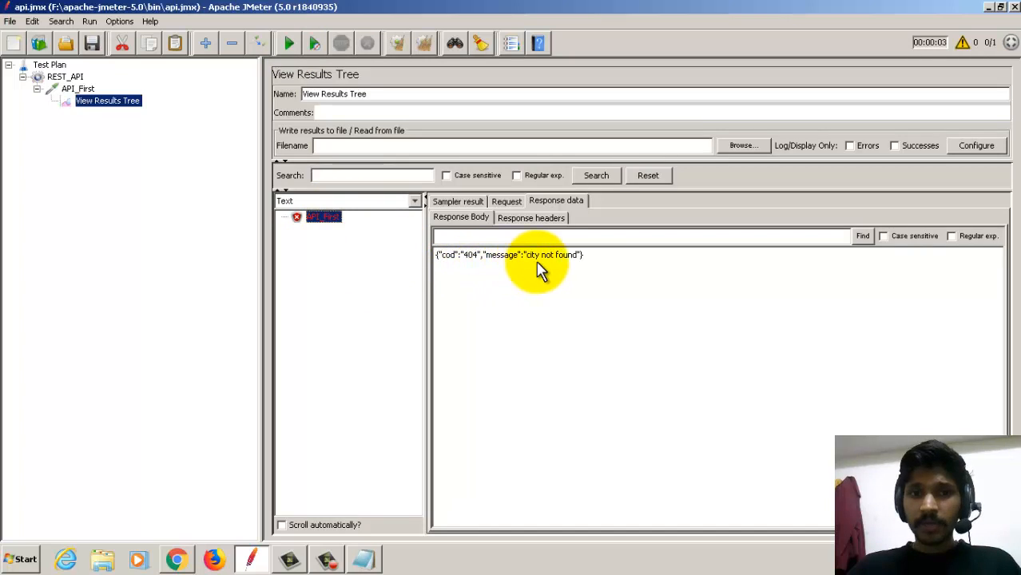
{"action": "left_click_drag", "start_coordinate": [584, 255], "coordinate": [461, 258]}
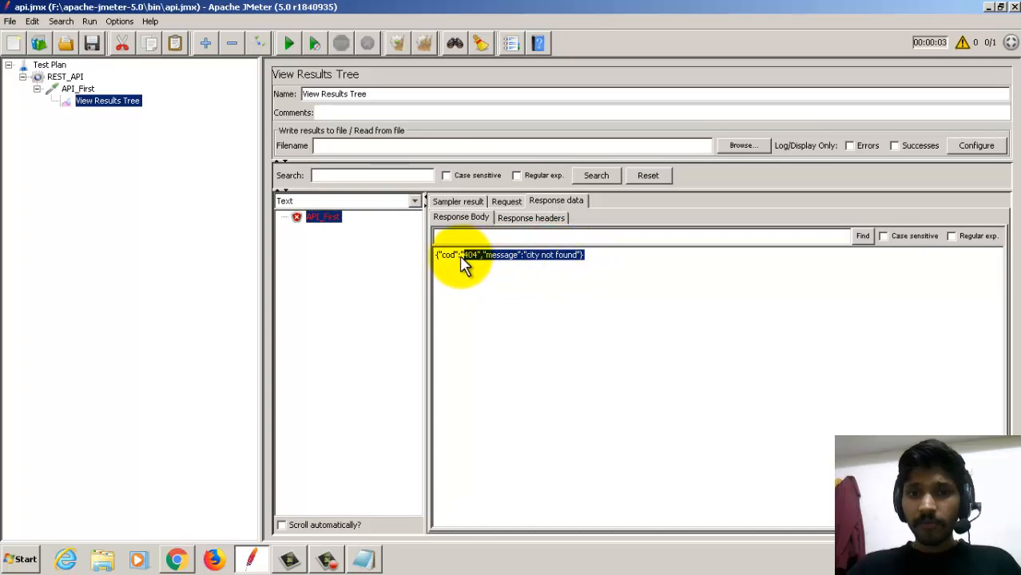
{"action": "left_click", "coordinate": [487, 256]}
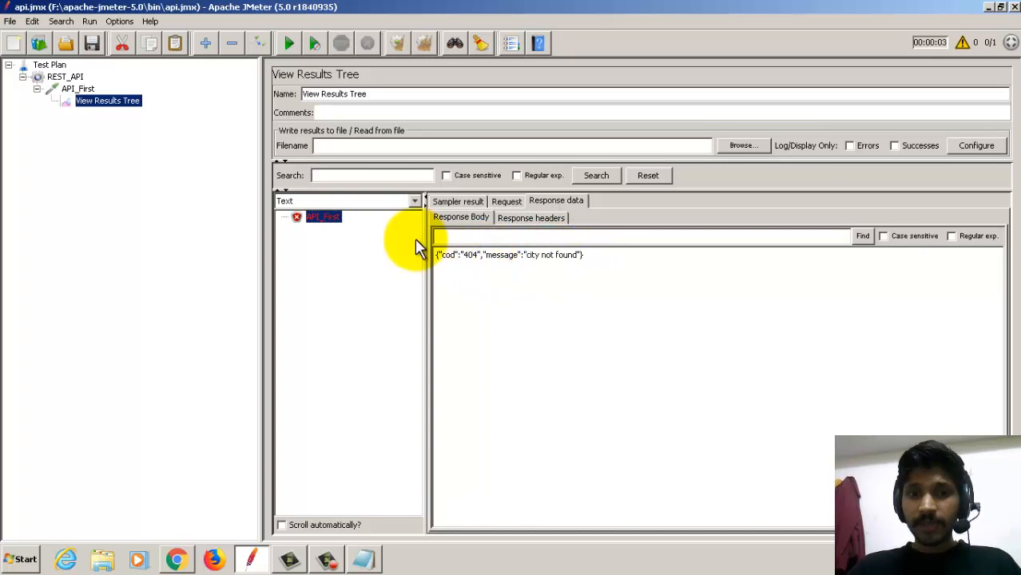
{"action": "left_click", "coordinate": [464, 201]}
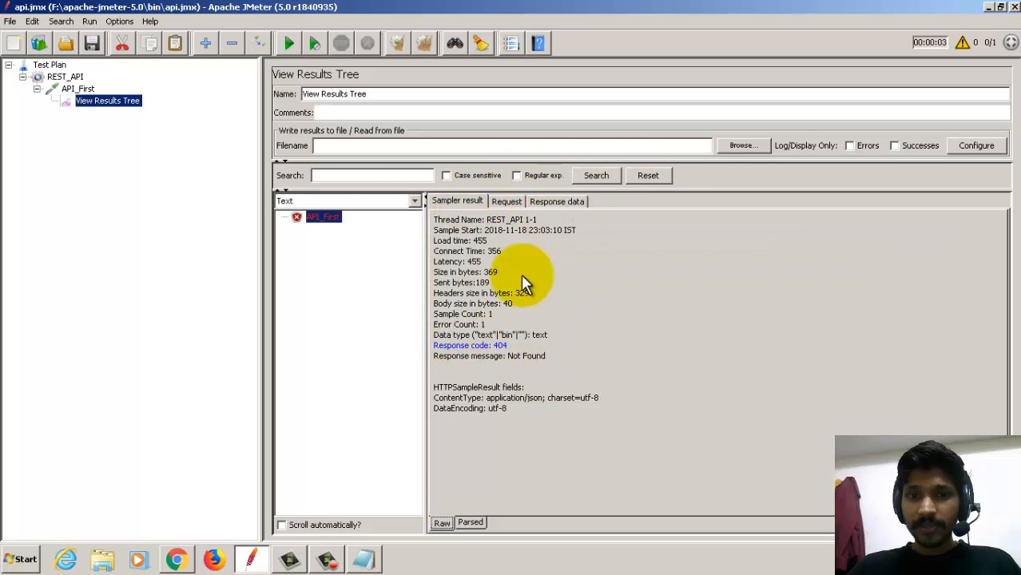
{"action": "left_click", "coordinate": [557, 201]}
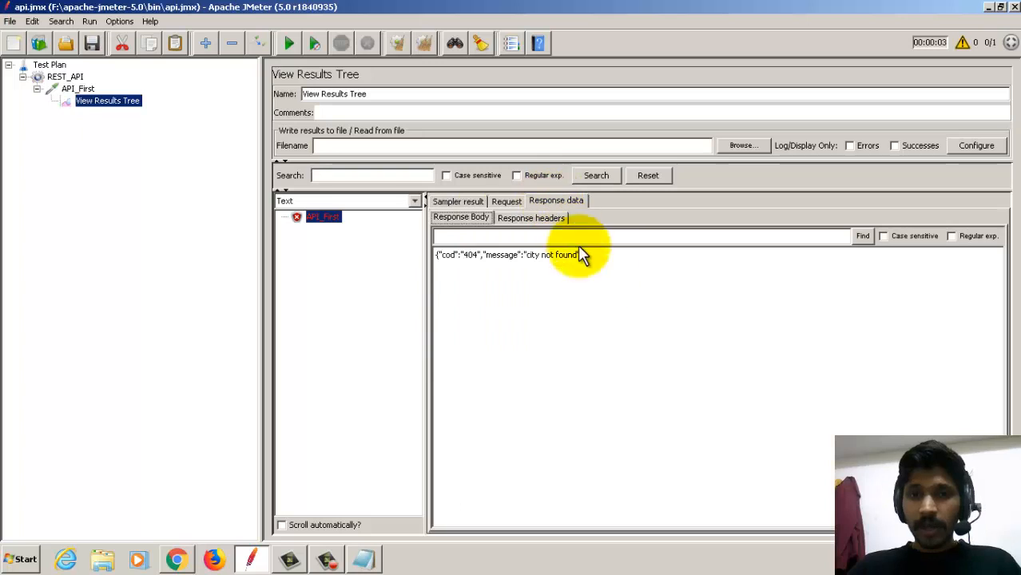
- Set the value of the q parameter in the API_First request to Delhi
{"action": "left_click", "coordinate": [77, 88]}
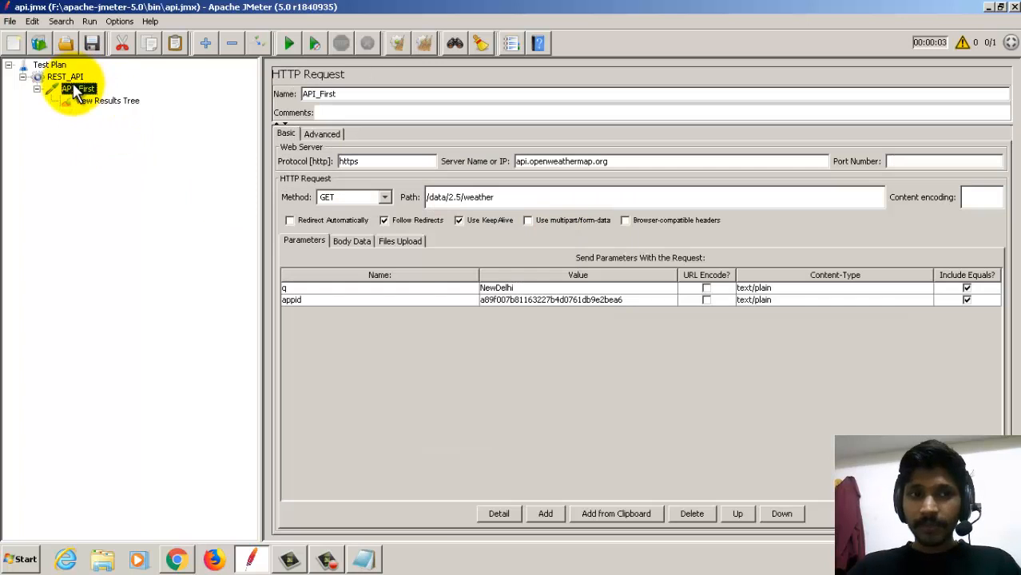
{"action": "left_click", "coordinate": [535, 291]}
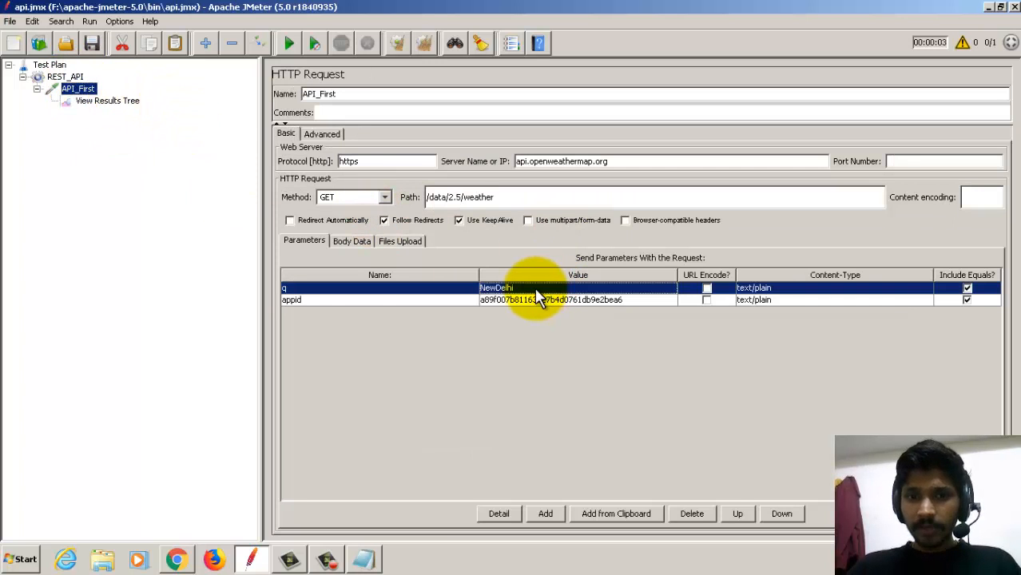
{"action": "double_click", "coordinate": [534, 287]}
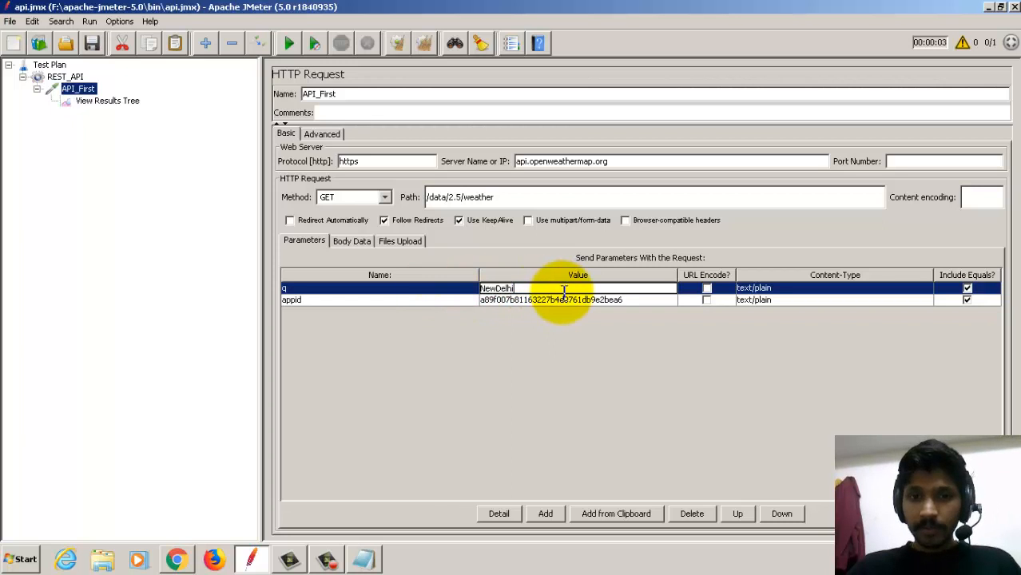
{"action": "key", "text": "BackSpace"}
{"action": "key", "text": "BackSpace"}
{"action": "key", "text": "BackSpace"}
{"action": "key", "text": "BackSpace"}
{"action": "key", "text": "BackSpace"}
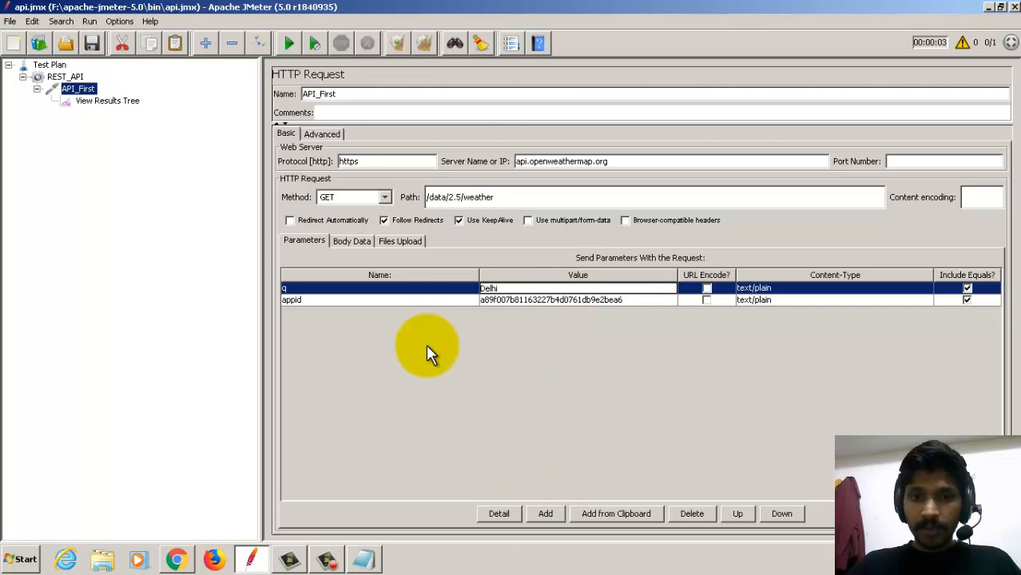
- Rerun the test plan from View Results Tree and open the response of the newest API_First result
{"action": "left_click", "coordinate": [127, 102]}
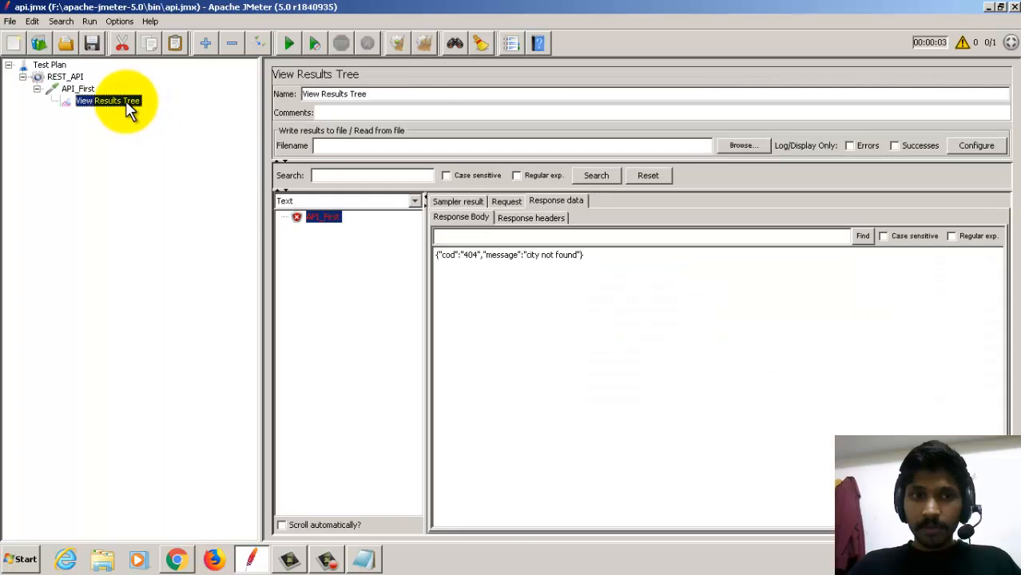
{"action": "left_click", "coordinate": [285, 44]}
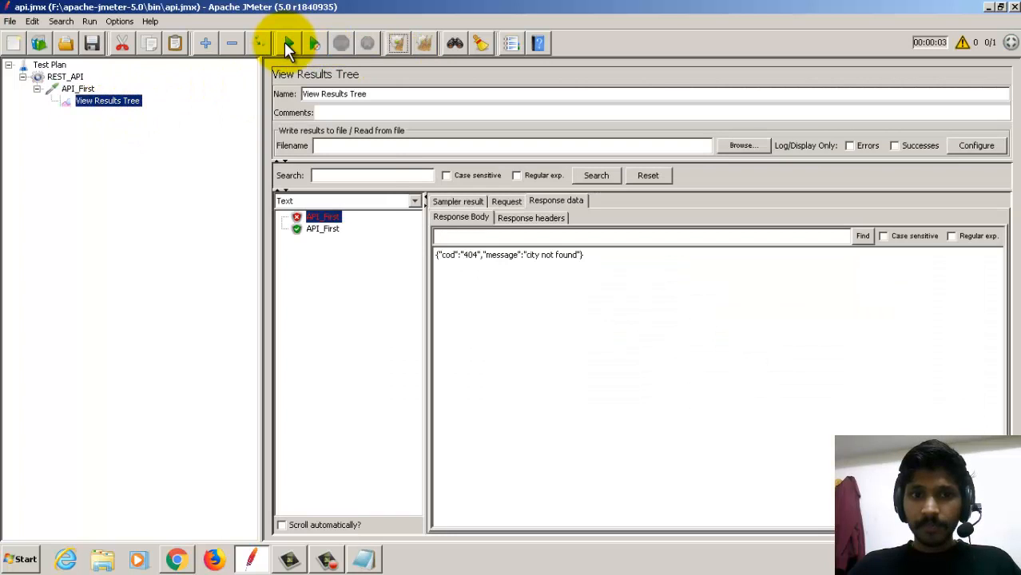
{"action": "left_click", "coordinate": [322, 230]}
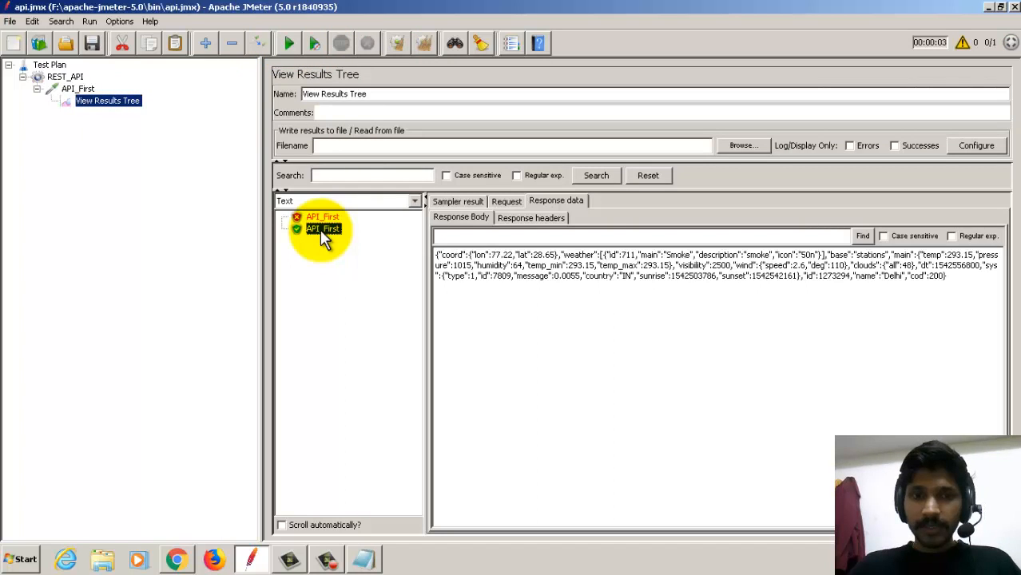
- Examine the weather data in the newest API_First response body, including the weather, temperature and country fields
{"action": "left_click_drag", "start_coordinate": [578, 266], "coordinate": [637, 273]}
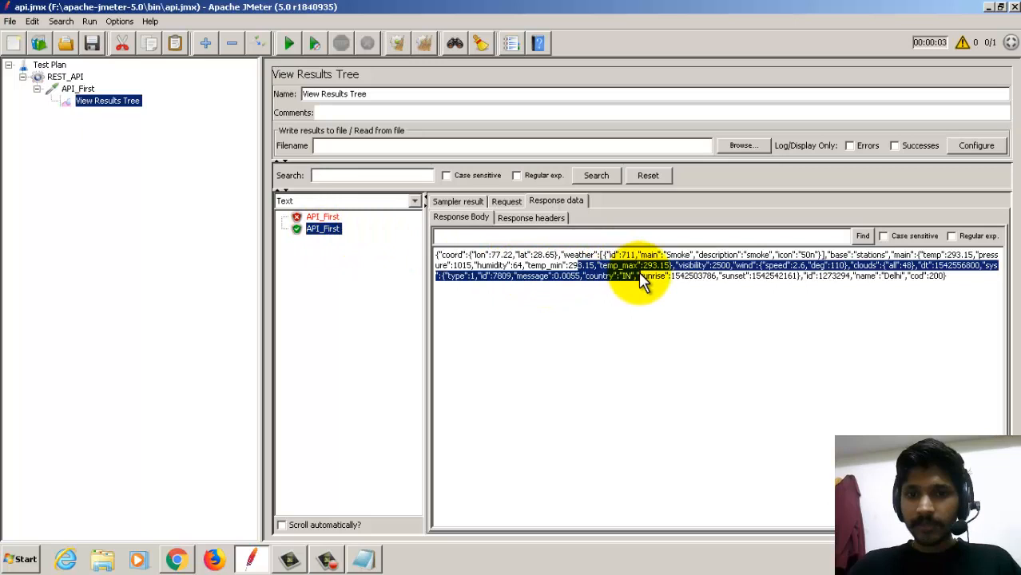
{"action": "left_click", "coordinate": [638, 273]}
{"action": "left_click_drag", "start_coordinate": [592, 247], "coordinate": [661, 282]}
{"action": "left_click", "coordinate": [637, 270]}
{"action": "left_click", "coordinate": [662, 281]}
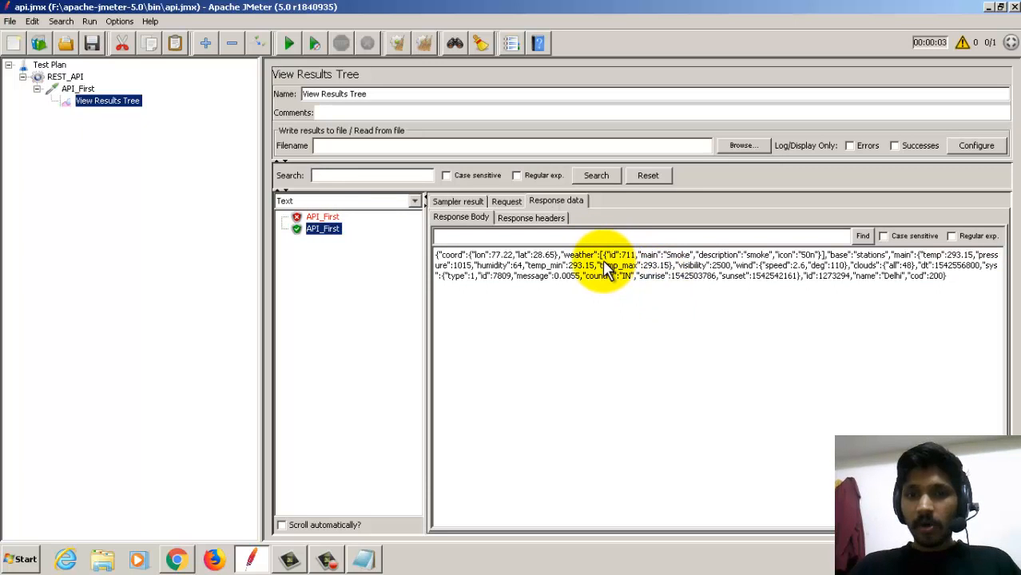
{"action": "left_click_drag", "start_coordinate": [580, 256], "coordinate": [656, 285]}
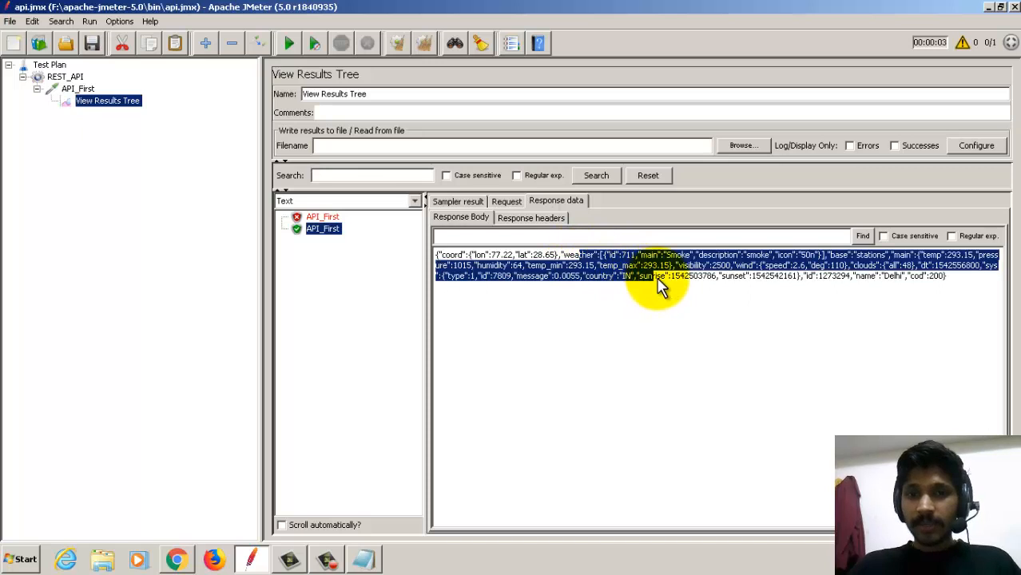
{"action": "left_click", "coordinate": [662, 286]}
{"action": "left_click_drag", "start_coordinate": [605, 254], "coordinate": [635, 275]}
{"action": "left_click", "coordinate": [635, 275]}
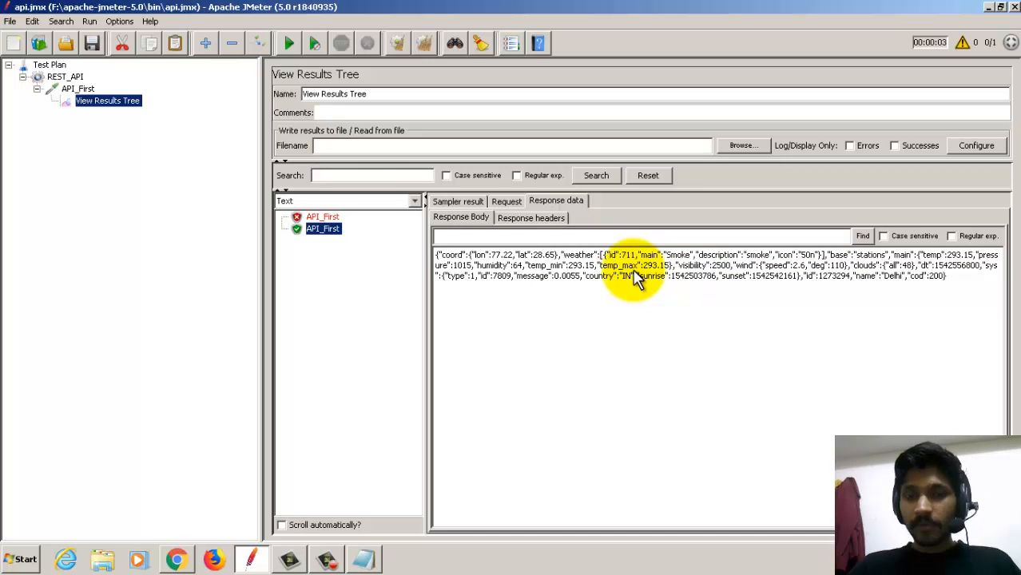
{"action": "left_click_drag", "start_coordinate": [578, 256], "coordinate": [601, 266]}
{"action": "left_click", "coordinate": [599, 267]}
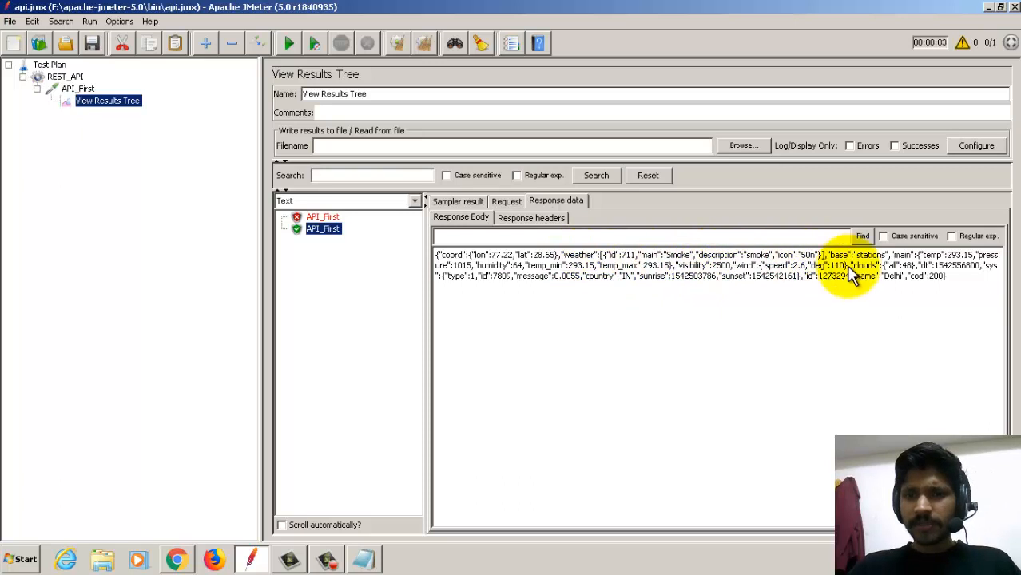
- Set the value of the q parameter in the API_First request to Bangalore
{"action": "left_click", "coordinate": [79, 89]}
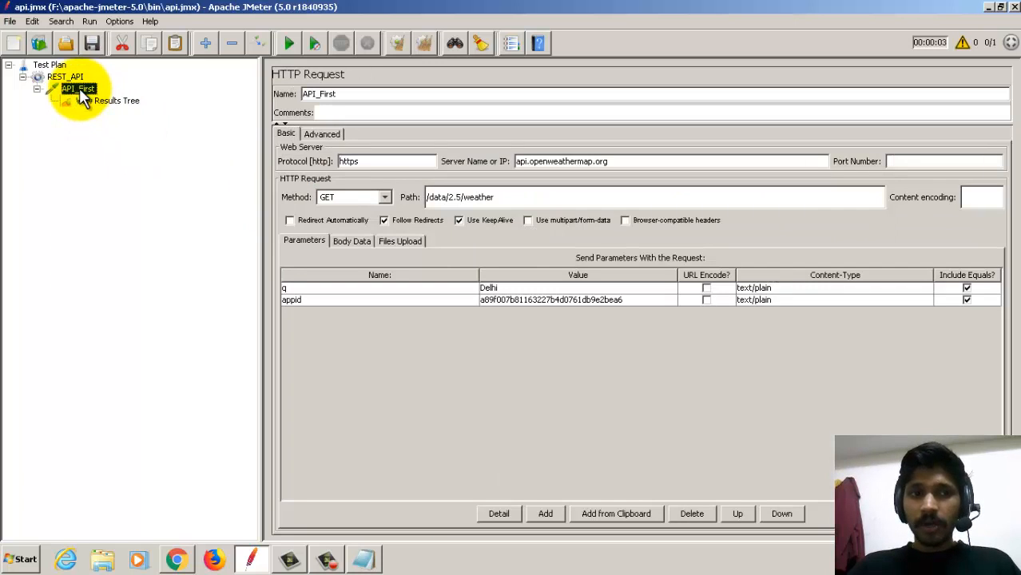
{"action": "left_click", "coordinate": [521, 288]}
{"action": "double_click", "coordinate": [523, 289]}
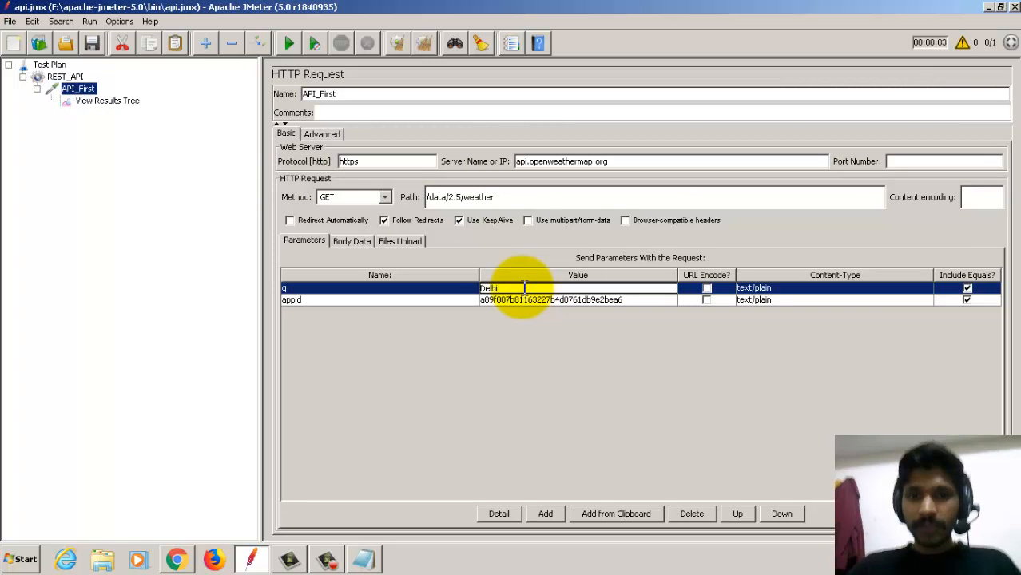
{"action": "key", "text": "BackSpace"}
{"action": "key", "text": "BackSpace"}
{"action": "key", "text": "BackSpace"}
{"action": "key", "text": "BackSpace"}
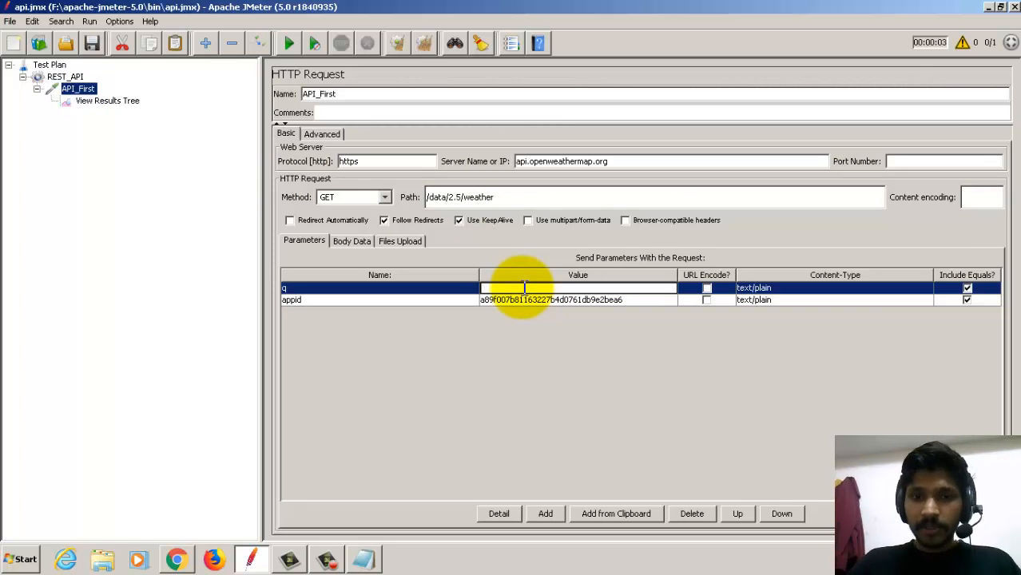
{"action": "type", "text": "Ba"}
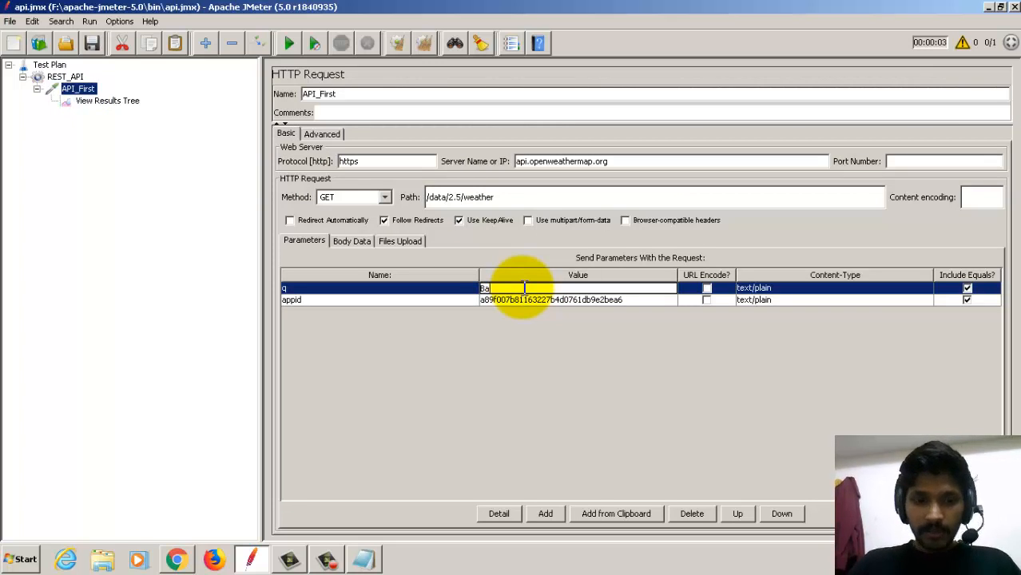
{"action": "type", "text": "ngalore"}
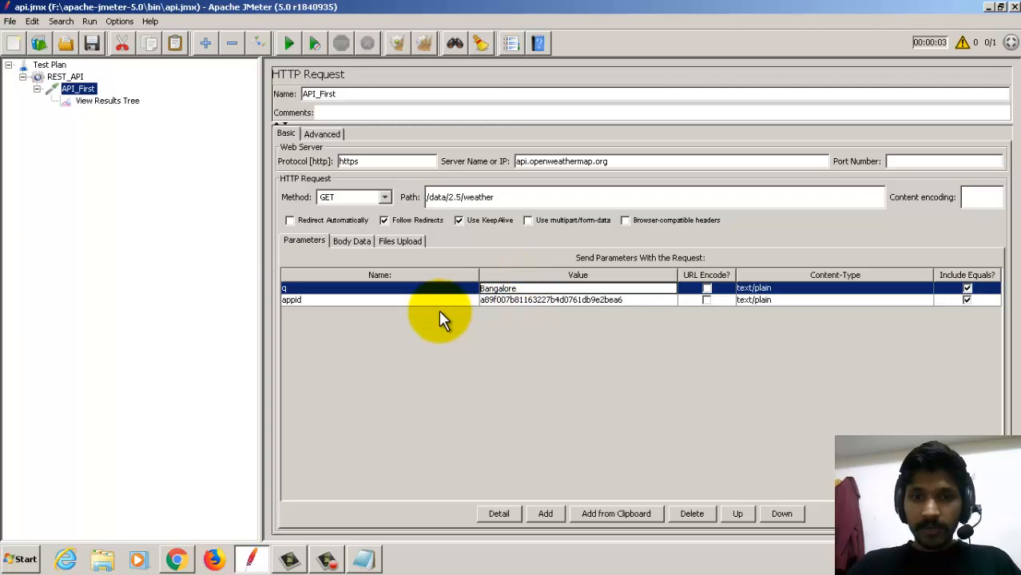
- Rerun the test plan from View Results Tree and examine the weather data in the newest API_First response body
{"action": "left_click", "coordinate": [107, 101]}
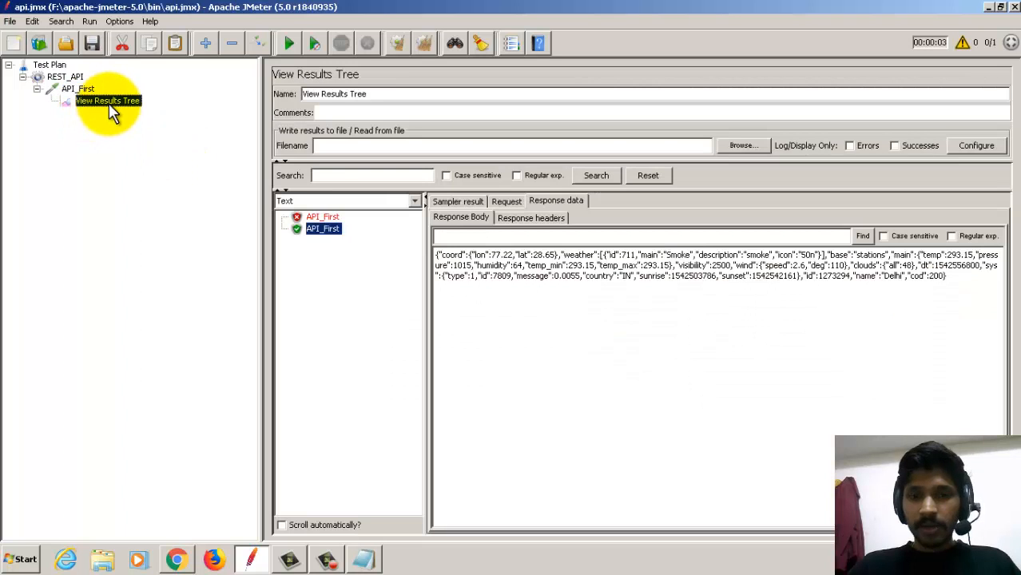
{"action": "left_click", "coordinate": [288, 43]}
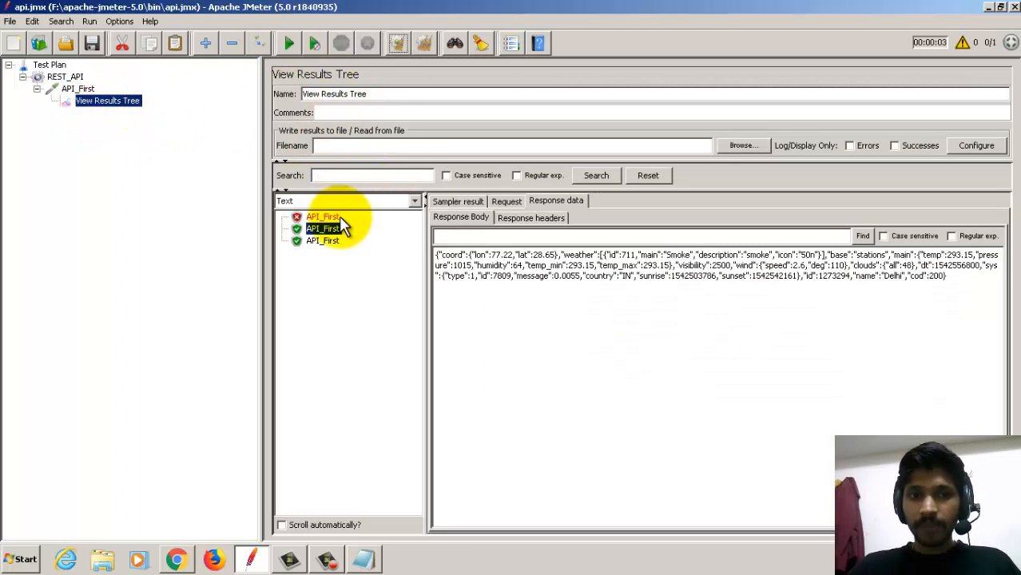
{"action": "left_click", "coordinate": [329, 240]}
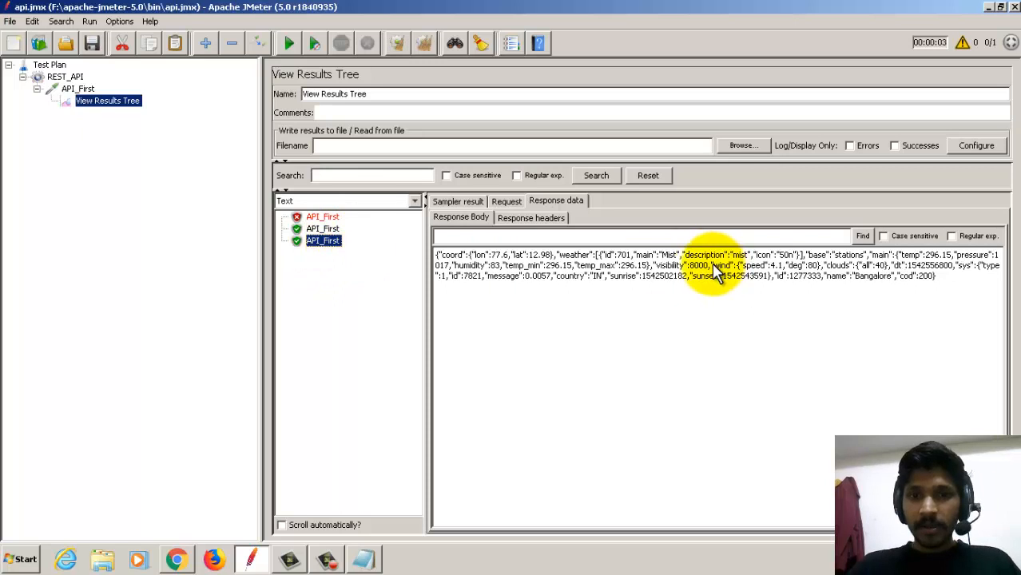
{"action": "left_click_drag", "start_coordinate": [720, 256], "coordinate": [770, 273]}
{"action": "left_click", "coordinate": [770, 273]}
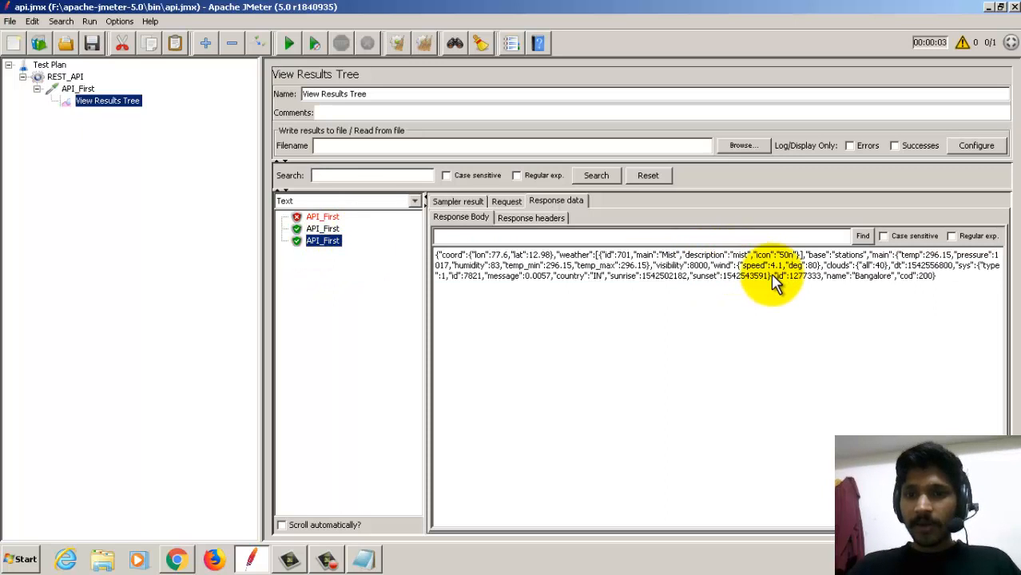
{"action": "left_click_drag", "start_coordinate": [659, 256], "coordinate": [713, 273]}
{"action": "left_click", "coordinate": [712, 274]}
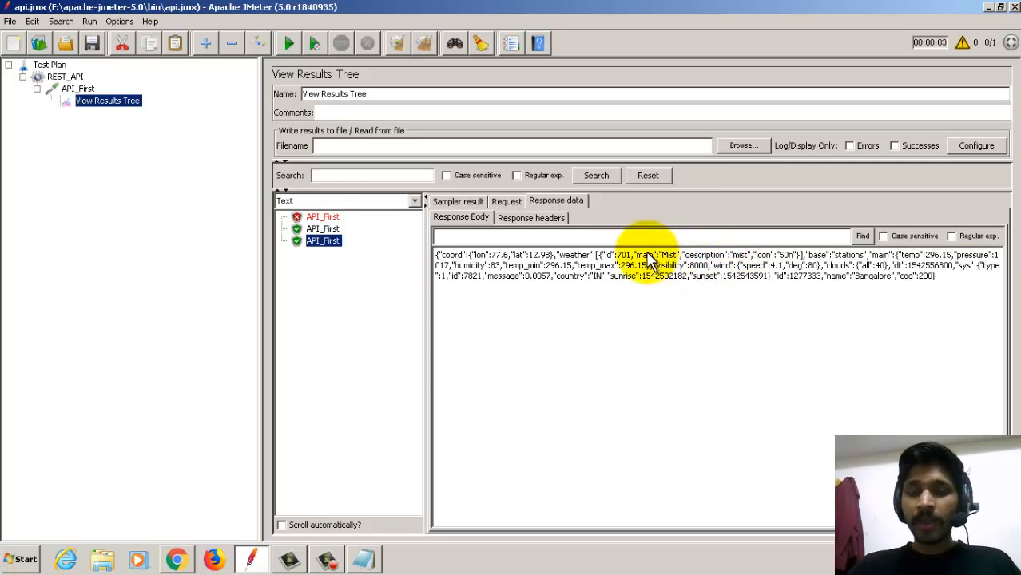
- Review the q and appid parameters sent with the API_First request
{"action": "left_click", "coordinate": [78, 88]}
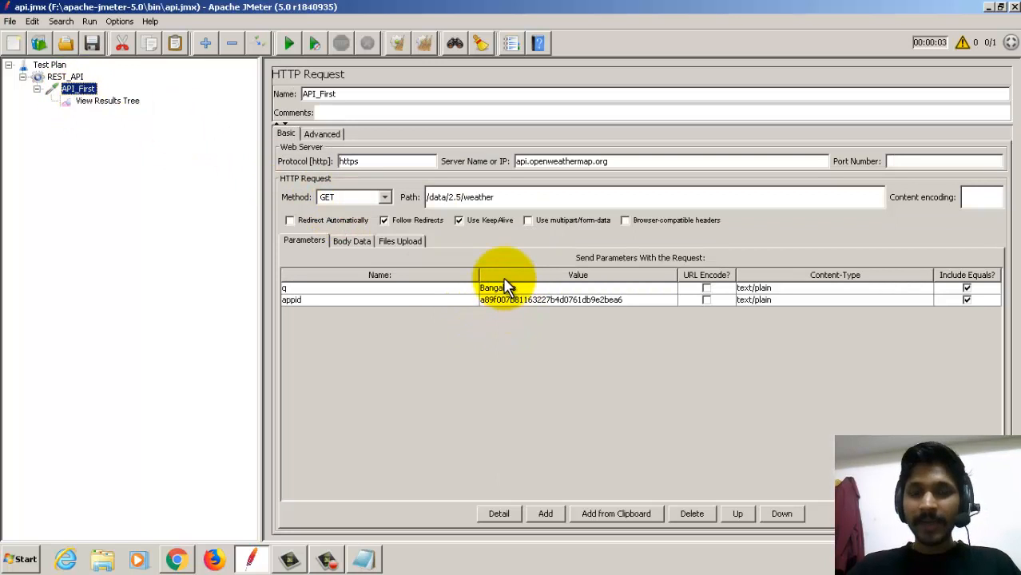
{"action": "left_click", "coordinate": [457, 289]}
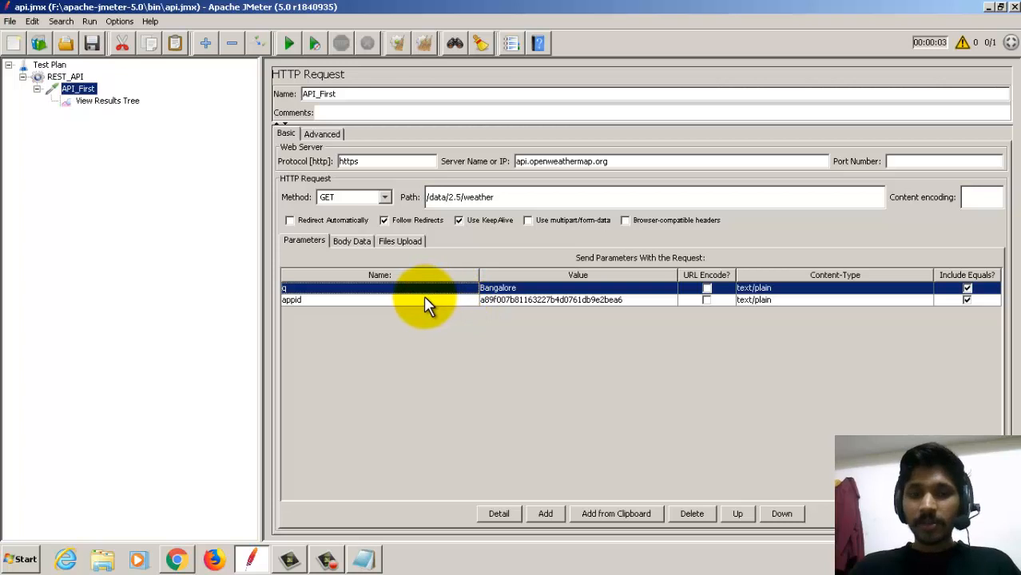
{"action": "left_click", "coordinate": [424, 300]}
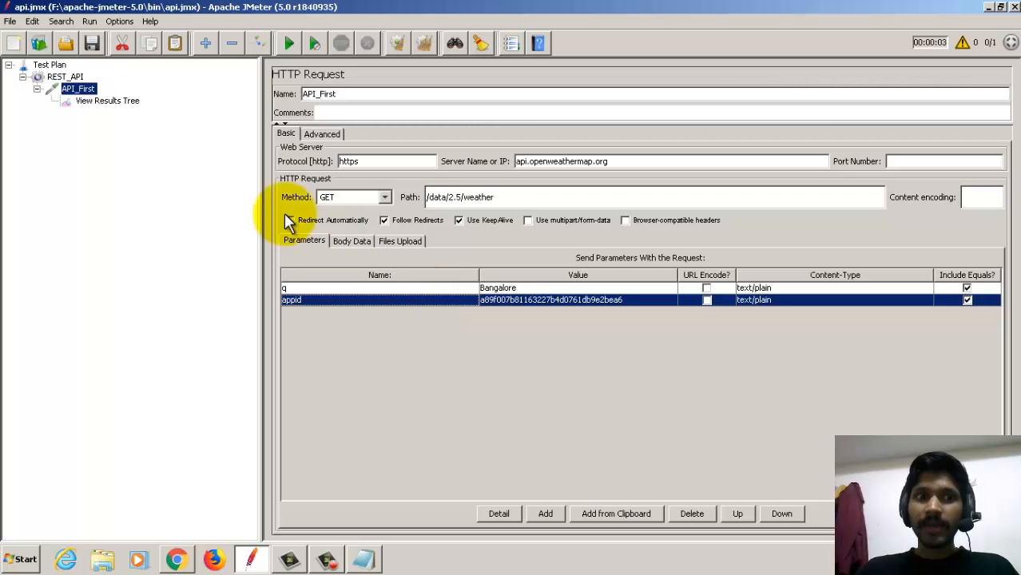
- Set the number of threads (users) in the REST_API thread group to 10
{"action": "left_click", "coordinate": [67, 79]}
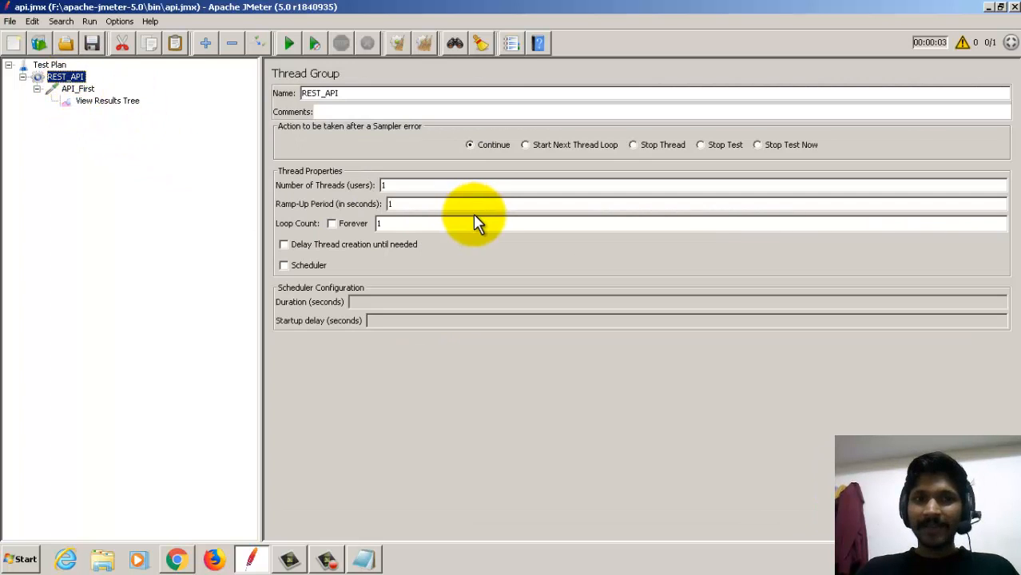
{"action": "left_click", "coordinate": [412, 183]}
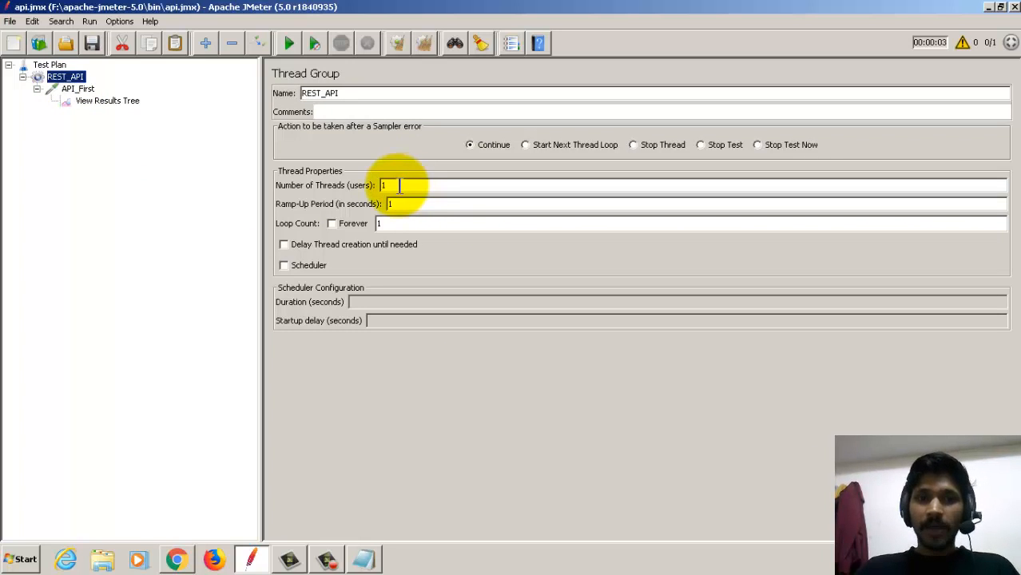
{"action": "type", "text": "0"}
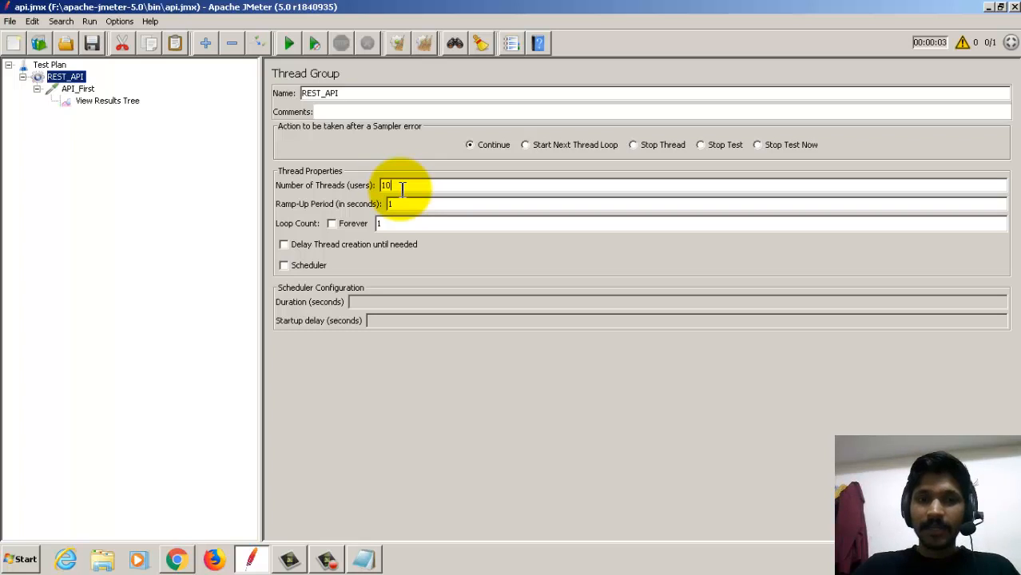
- Clear the old results in View Results Tree and run the test plan again
{"action": "left_click", "coordinate": [77, 89]}
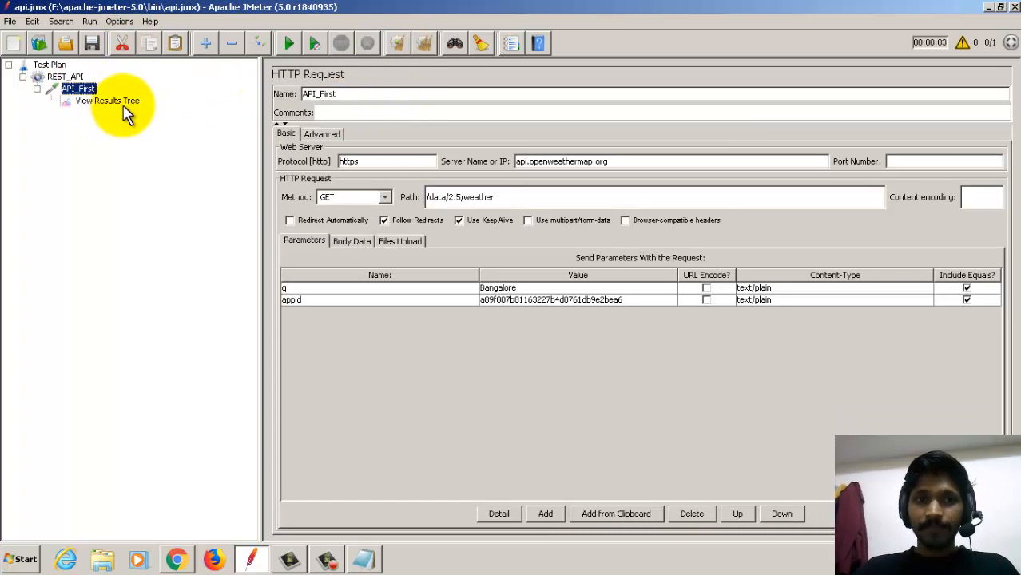
{"action": "left_click", "coordinate": [112, 100]}
{"action": "left_click", "coordinate": [397, 43]}
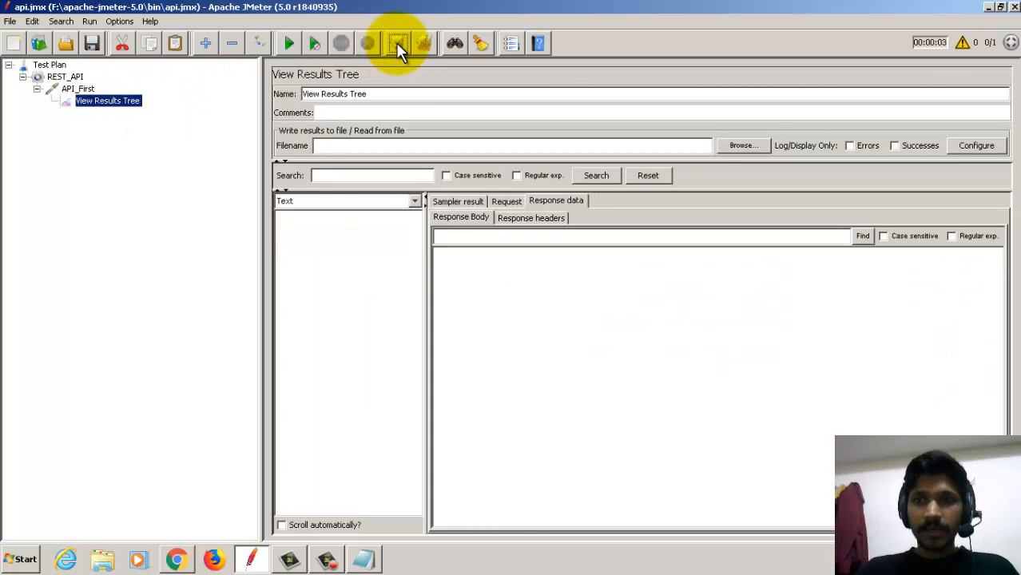
{"action": "left_click", "coordinate": [288, 43]}
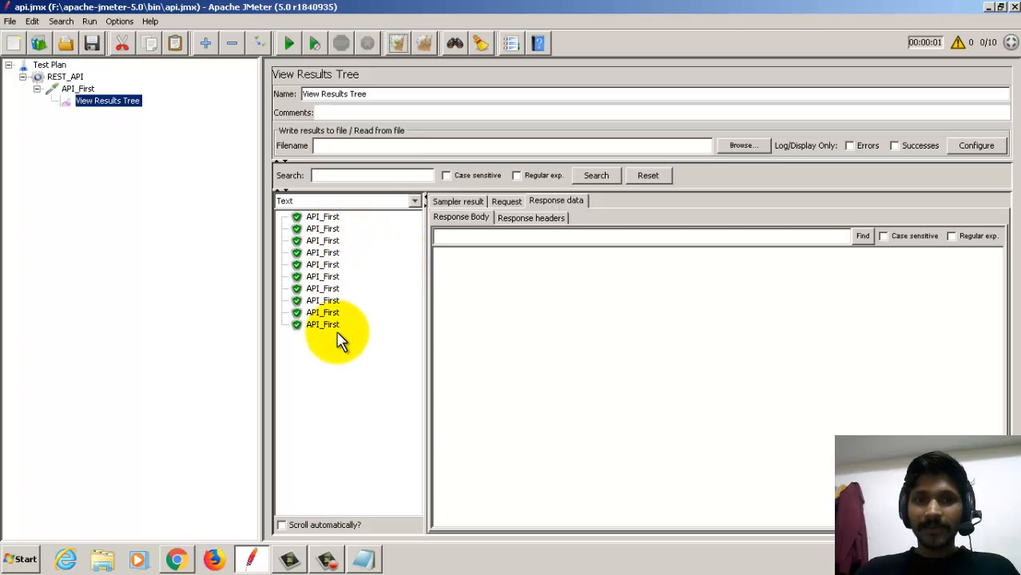
- Check the response body of the first two API_First results and the latency in the second one's sampler result
{"action": "left_click", "coordinate": [322, 217]}
{"action": "left_click", "coordinate": [322, 228]}
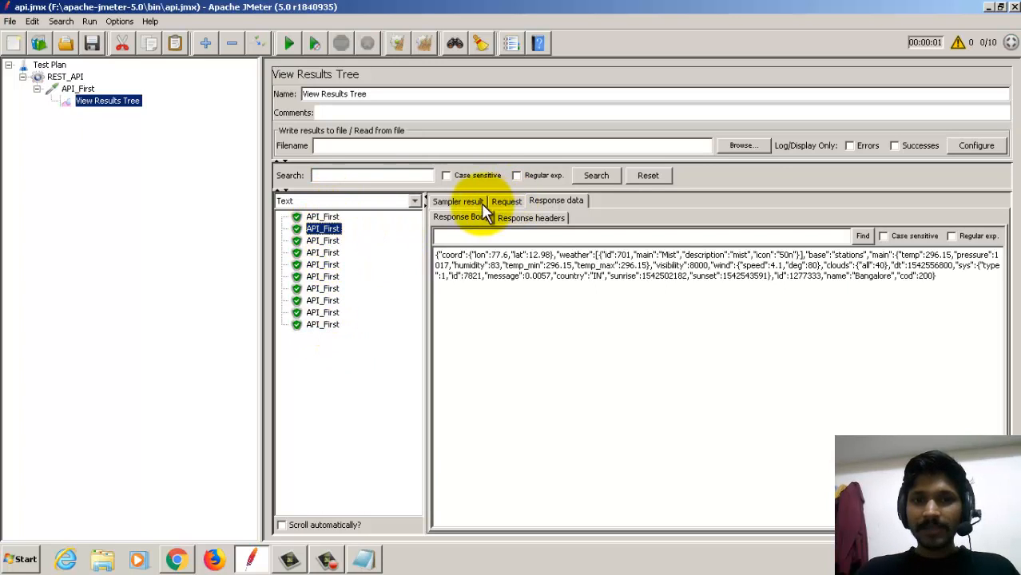
{"action": "left_click", "coordinate": [459, 203]}
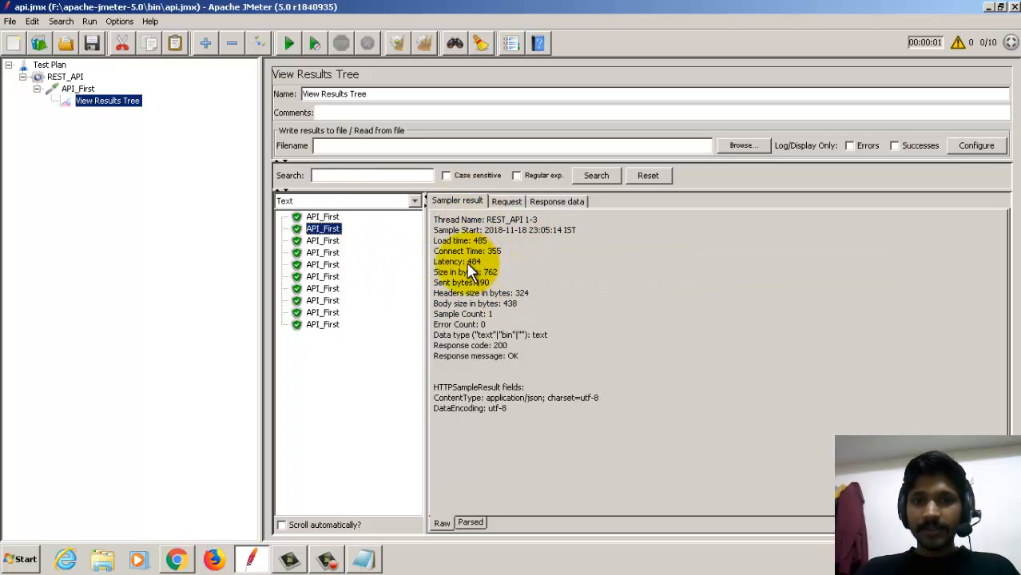
{"action": "left_click_drag", "start_coordinate": [481, 261], "coordinate": [427, 263]}
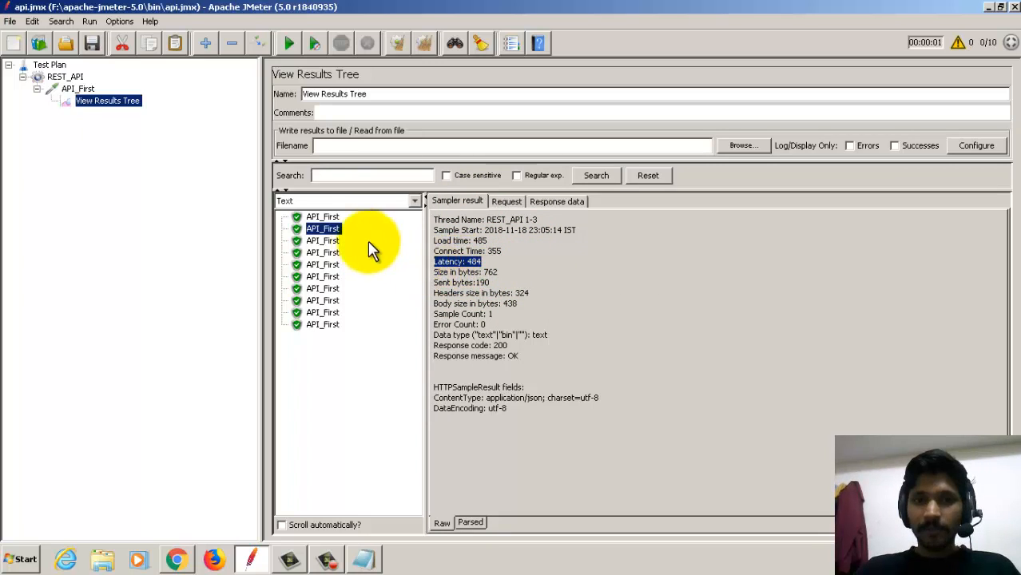
- Compare the sampler results of the other API_First samples, paying attention to their latency
{"action": "left_click", "coordinate": [336, 244]}
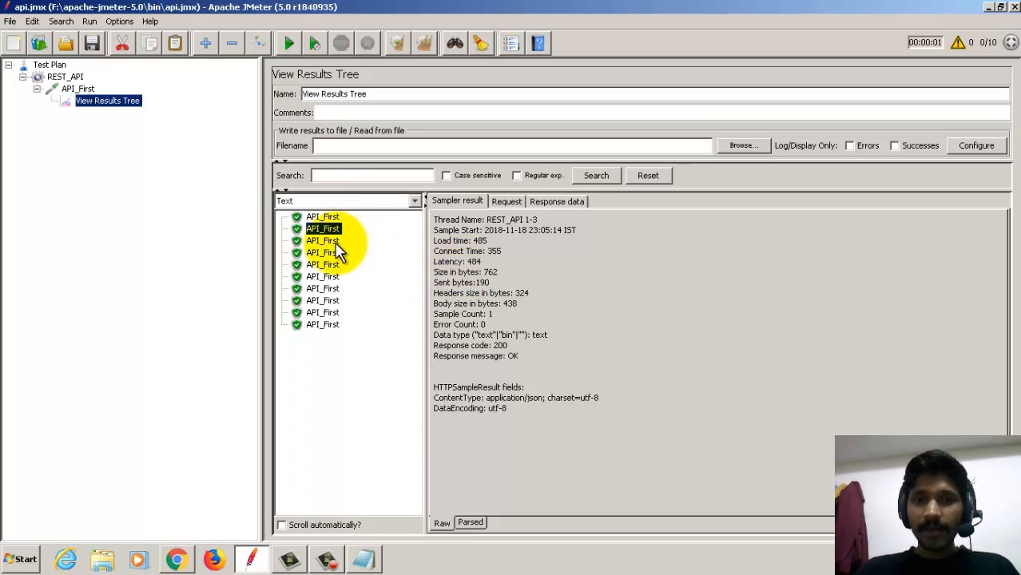
{"action": "left_click", "coordinate": [328, 241]}
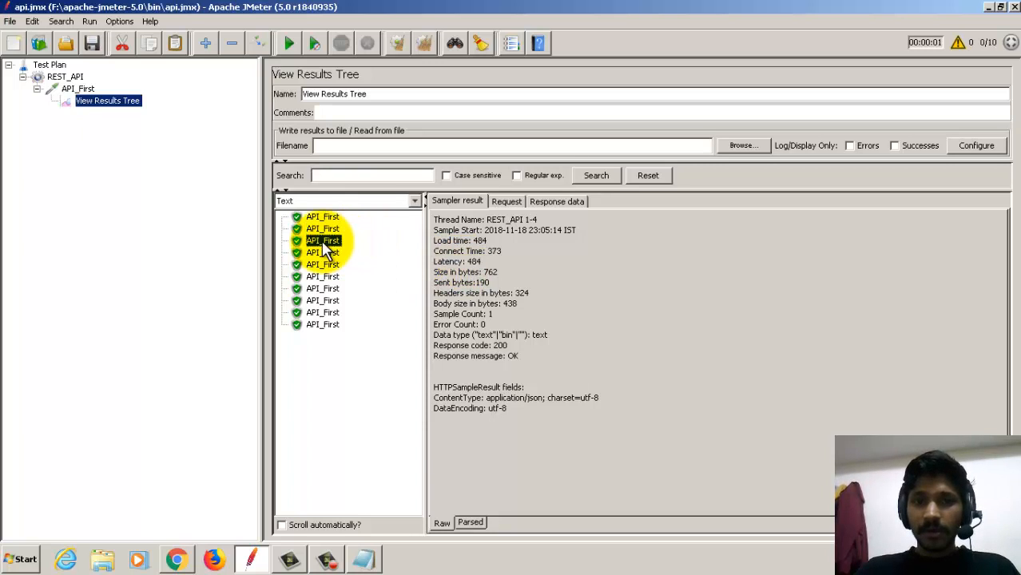
{"action": "left_click", "coordinate": [324, 264]}
{"action": "left_click", "coordinate": [315, 277]}
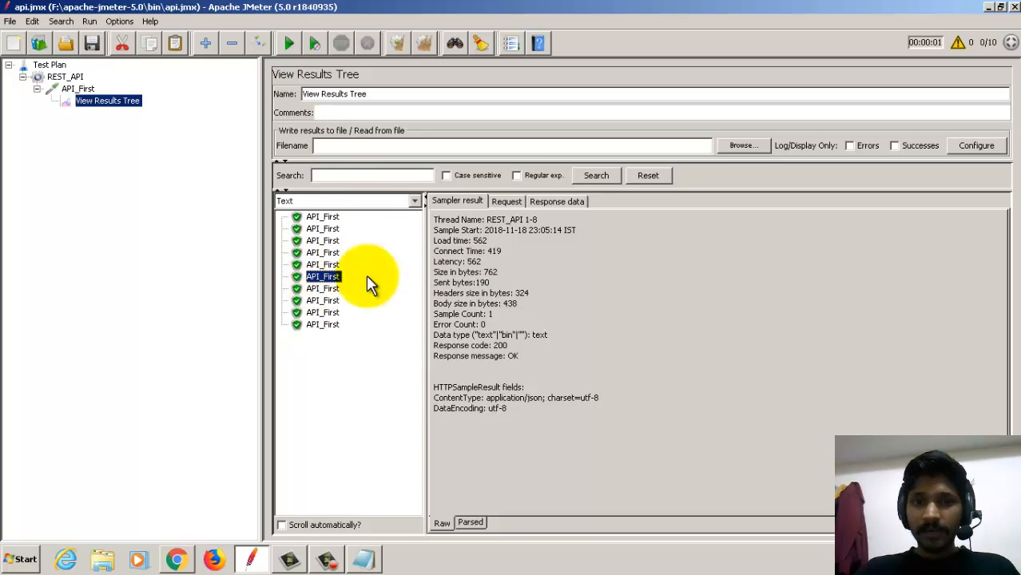
{"action": "left_click_drag", "start_coordinate": [484, 261], "coordinate": [460, 264]}
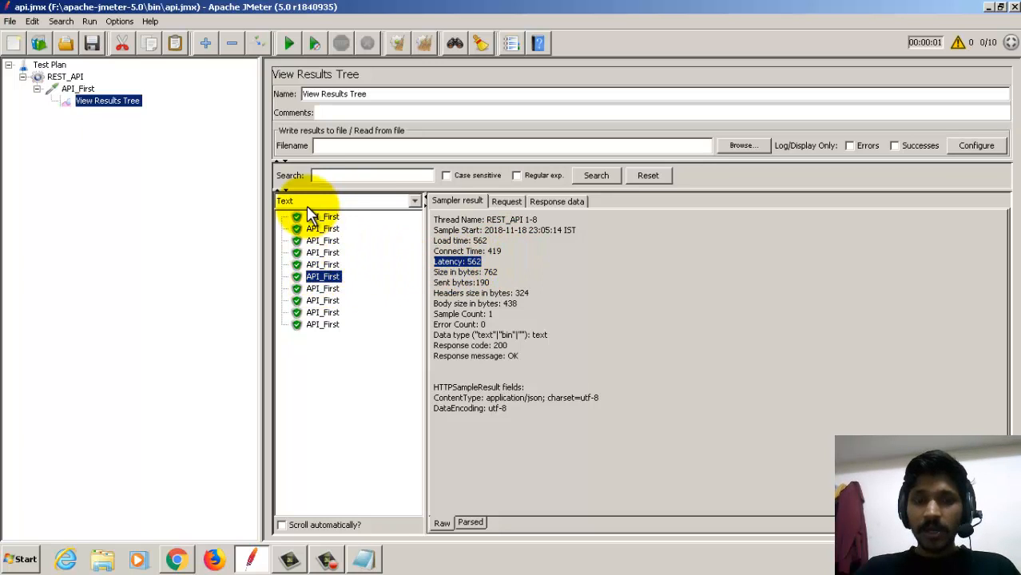
{"action": "left_click", "coordinate": [319, 217]}
{"action": "left_click", "coordinate": [319, 312]}
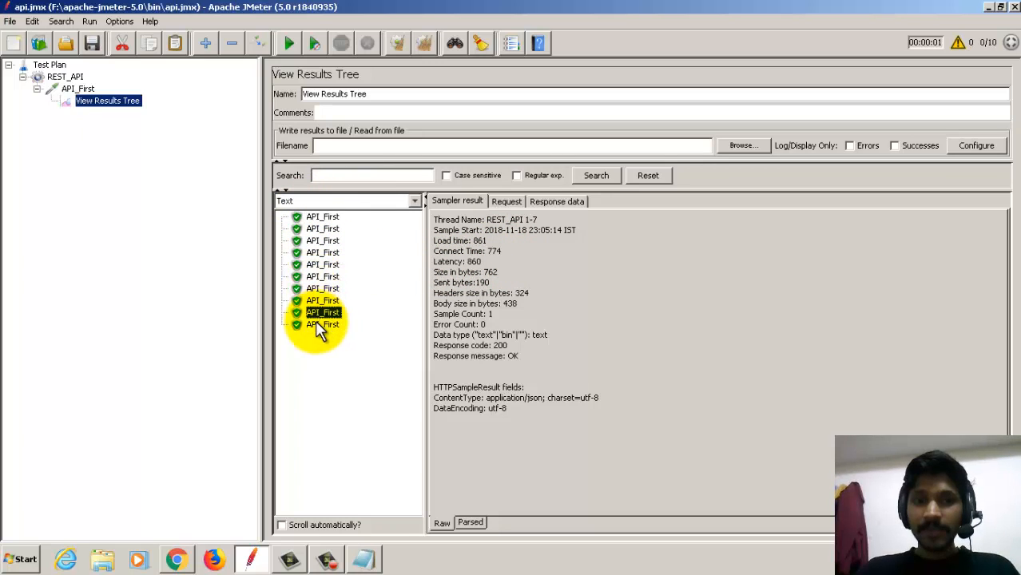
{"action": "left_click", "coordinate": [323, 325]}
{"action": "left_click", "coordinate": [323, 300]}
{"action": "left_click", "coordinate": [323, 241]}
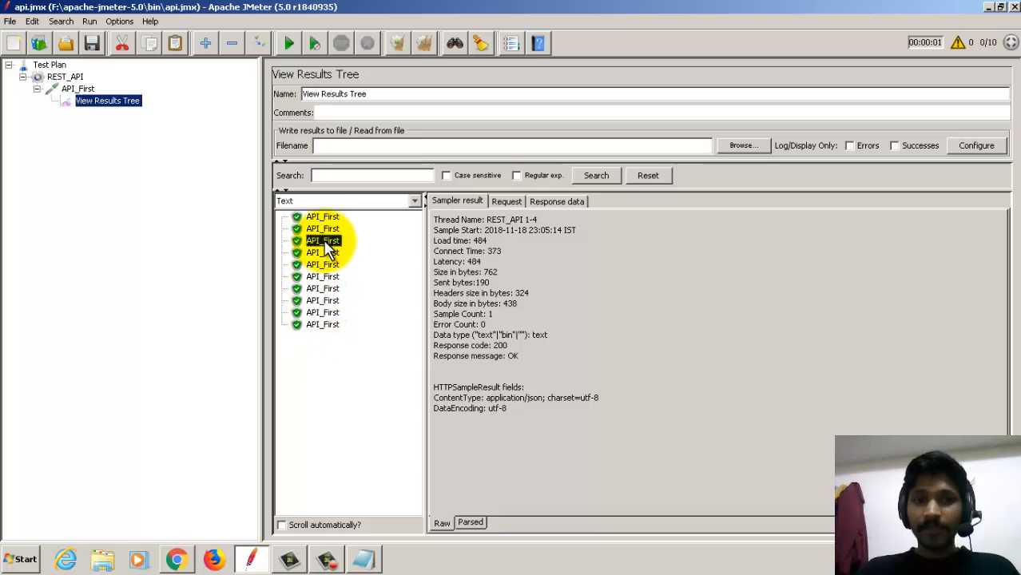
{"action": "left_click", "coordinate": [323, 228]}
{"action": "left_click", "coordinate": [319, 216]}
- Go back to the API_First request and examine the names and values of its q and appid parameters
{"action": "left_click", "coordinate": [69, 89]}
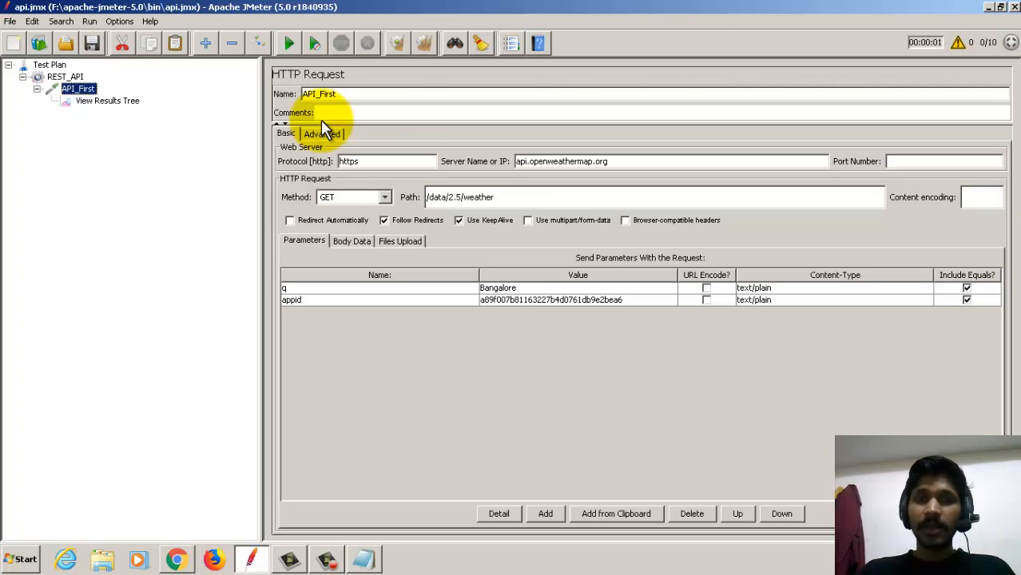
{"action": "left_click", "coordinate": [375, 289]}
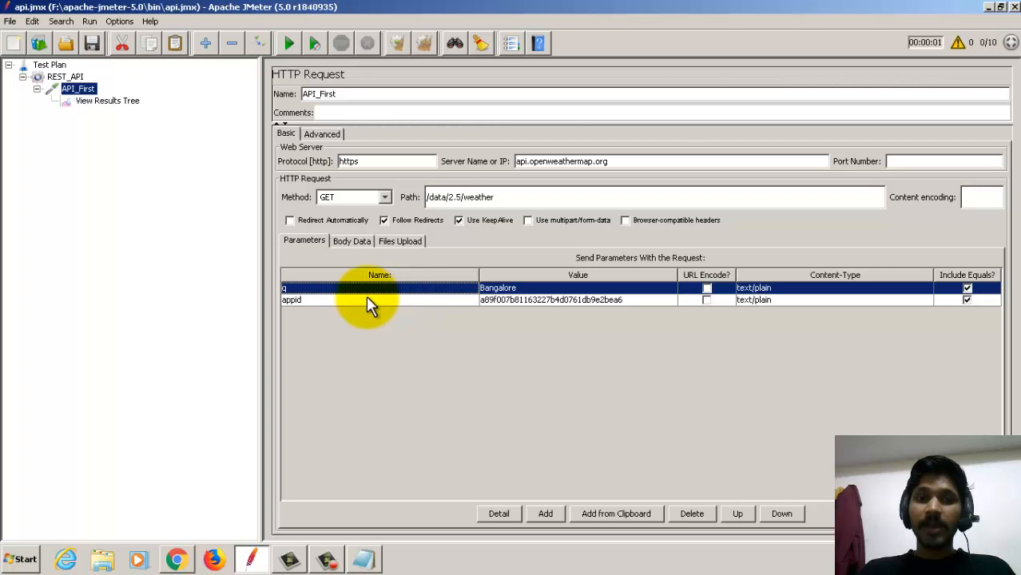
{"action": "left_click", "coordinate": [355, 299]}
{"action": "left_click", "coordinate": [341, 289]}
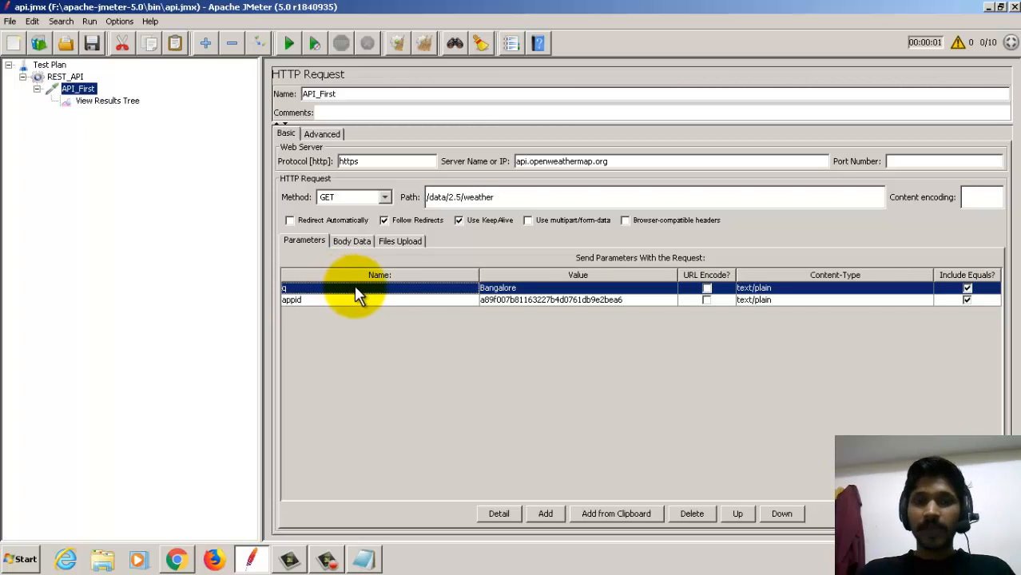
{"action": "left_click", "coordinate": [342, 300]}
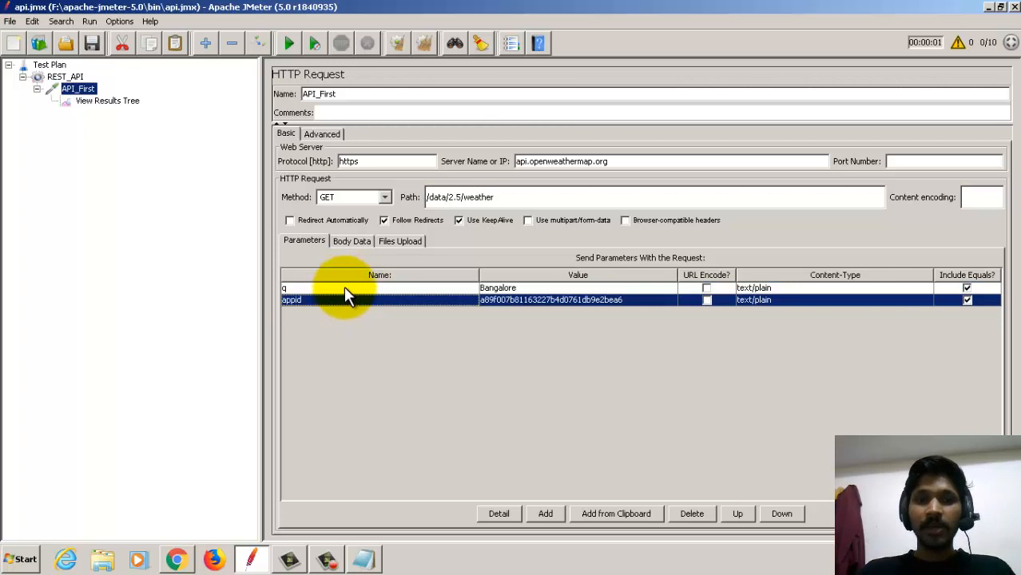
{"action": "left_click", "coordinate": [344, 287]}
{"action": "left_click", "coordinate": [344, 300]}
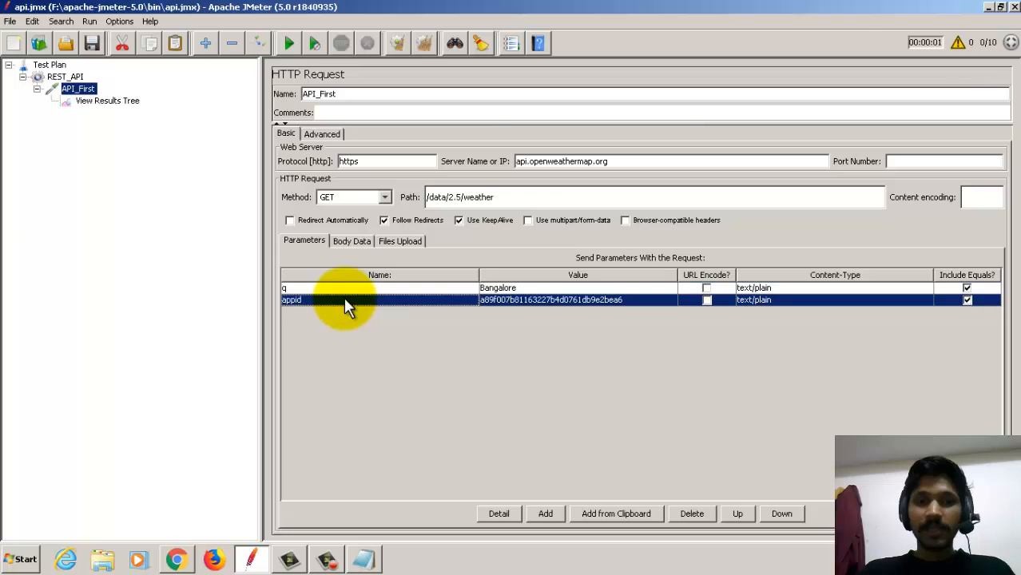
{"action": "left_click", "coordinate": [414, 287]}
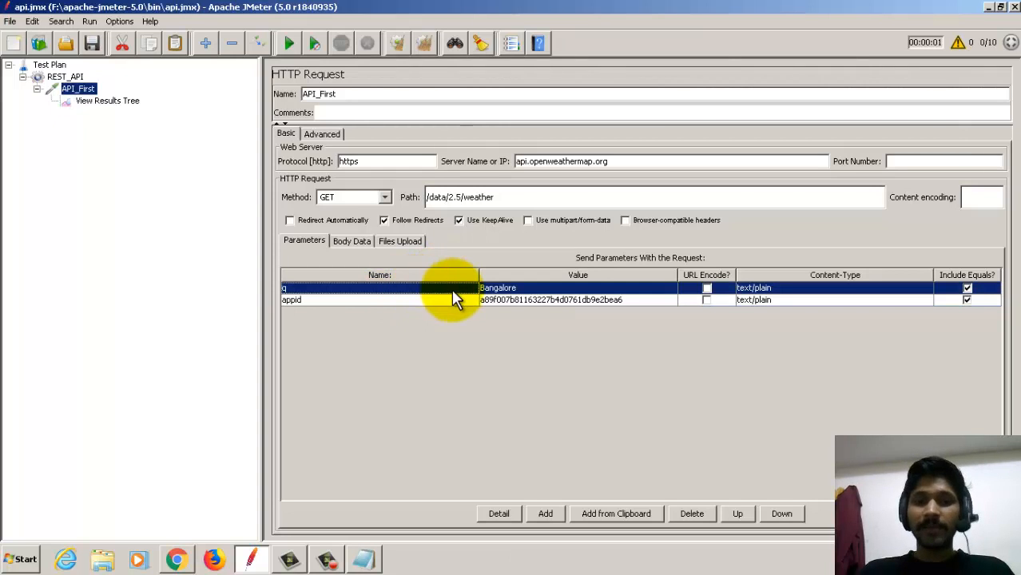
{"action": "left_click", "coordinate": [403, 301]}
{"action": "left_click", "coordinate": [436, 289]}
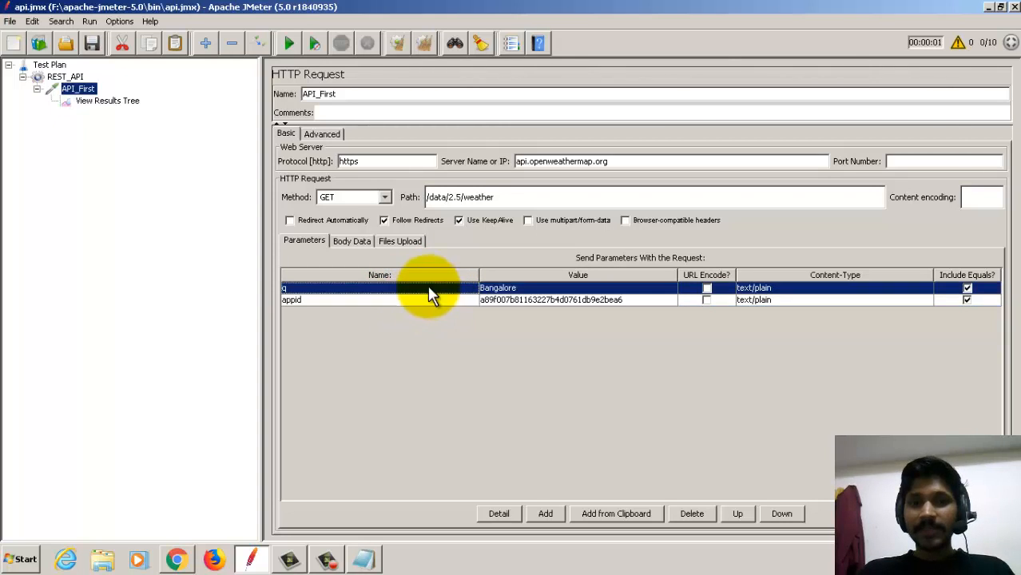
{"action": "left_click", "coordinate": [521, 289]}
{"action": "left_click", "coordinate": [512, 299]}
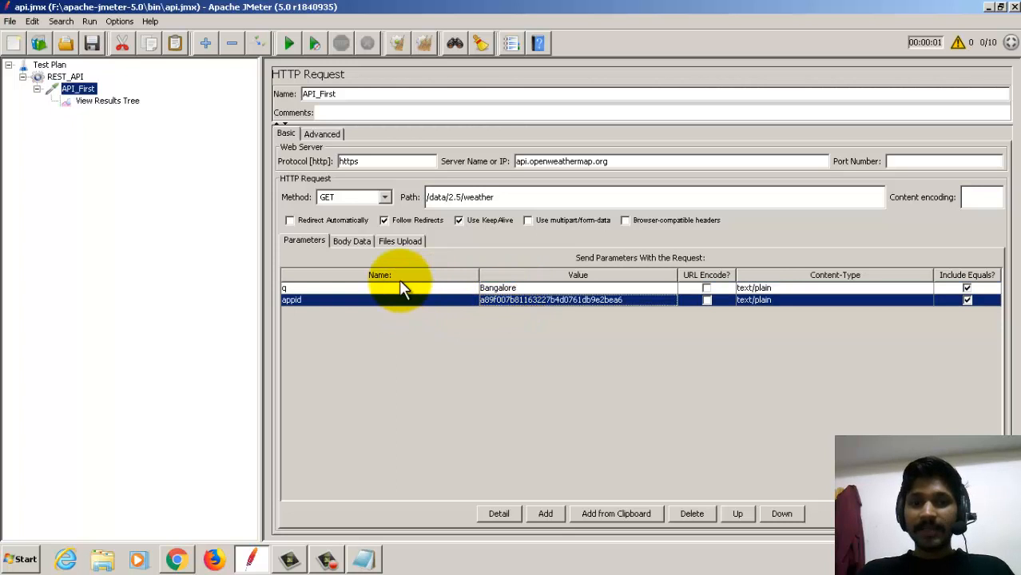
{"action": "left_click", "coordinate": [392, 289]}
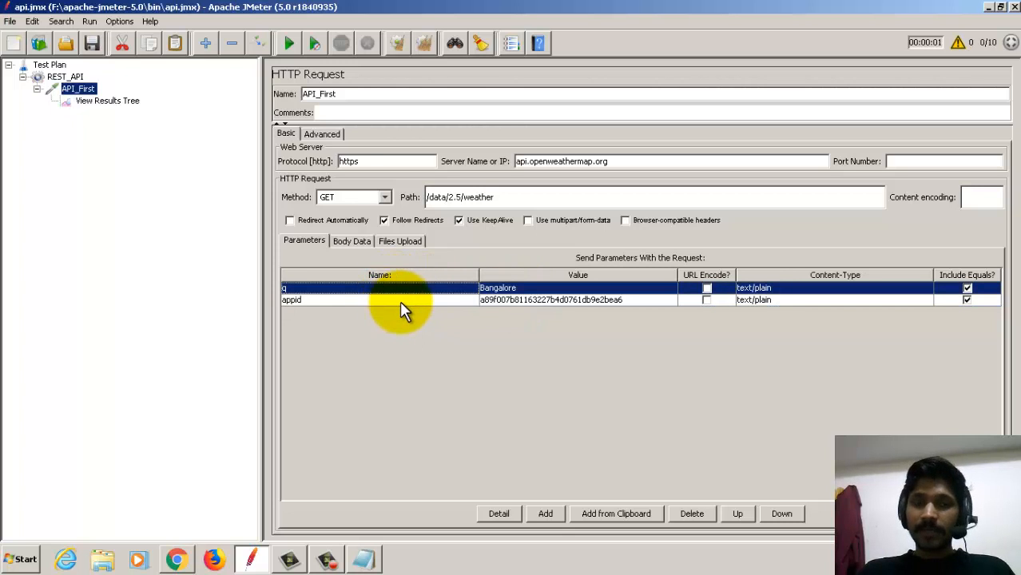